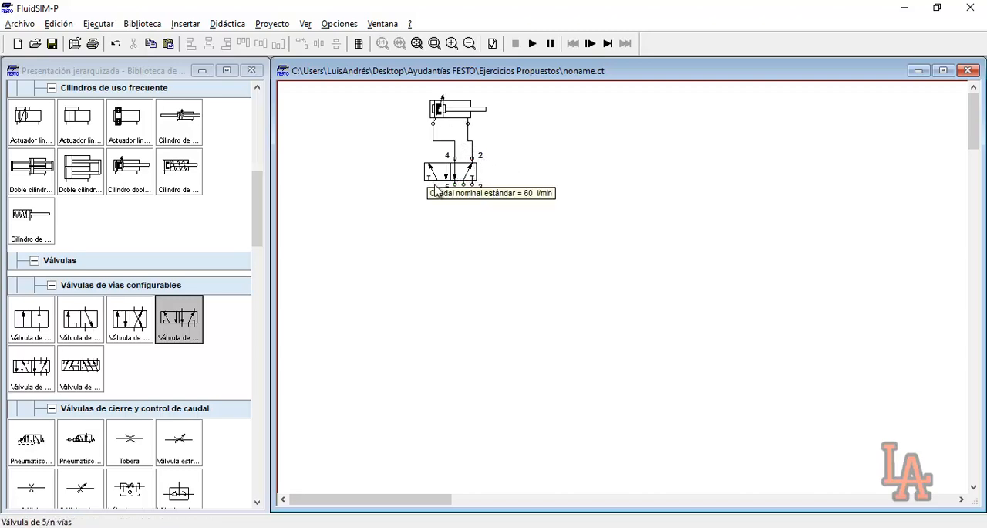
Add a compressed air source at port 1 of the 5/n-way valve and fit silencers on exhaust ports 5 and 3
scroll(209, 227, up, 5)
drag(44, 192, 463, 197)
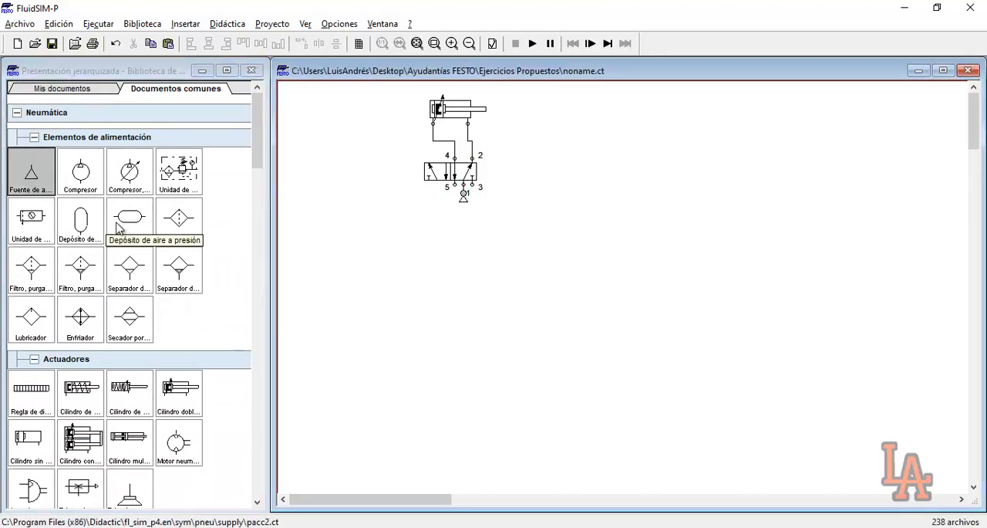
double_click(457, 184)
click(492, 307)
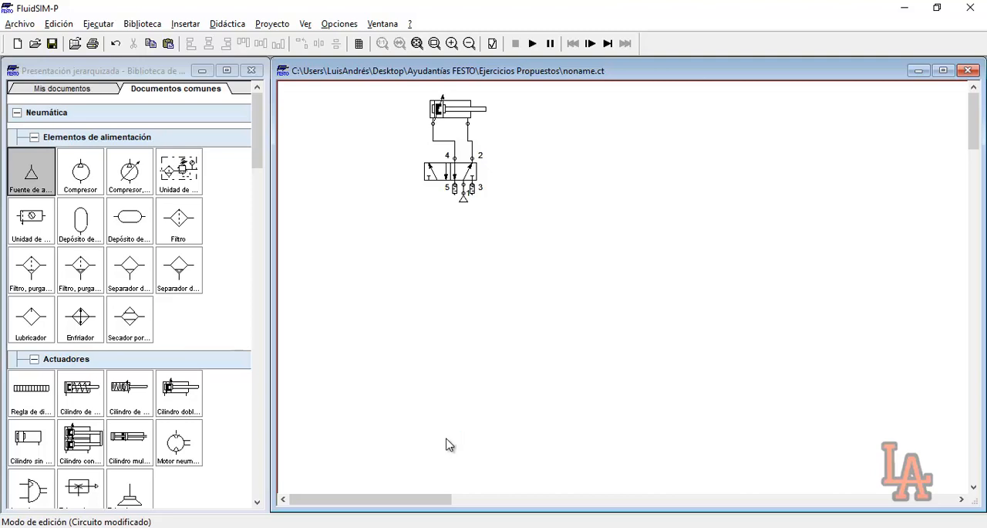
Set the double-acting cylinder's piston position to 100 mm
double_click(457, 112)
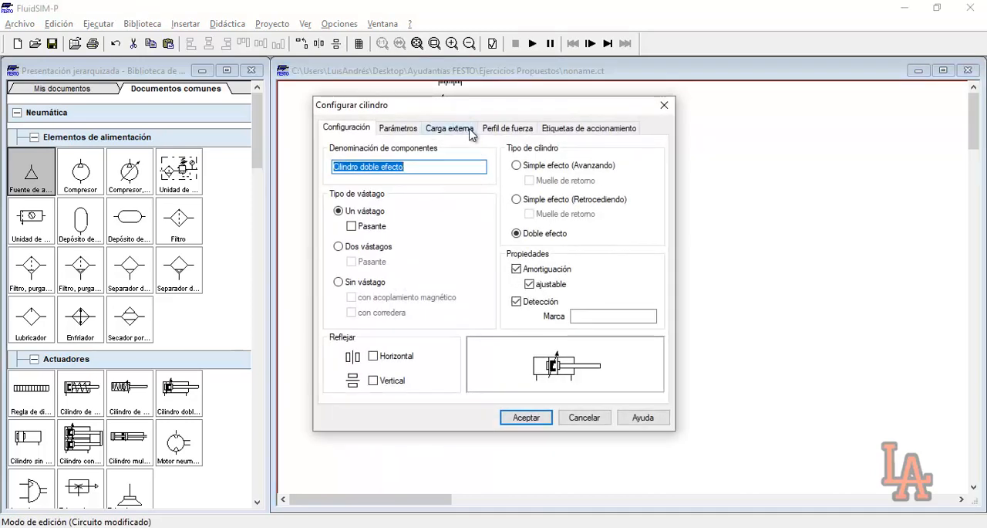
click(416, 134)
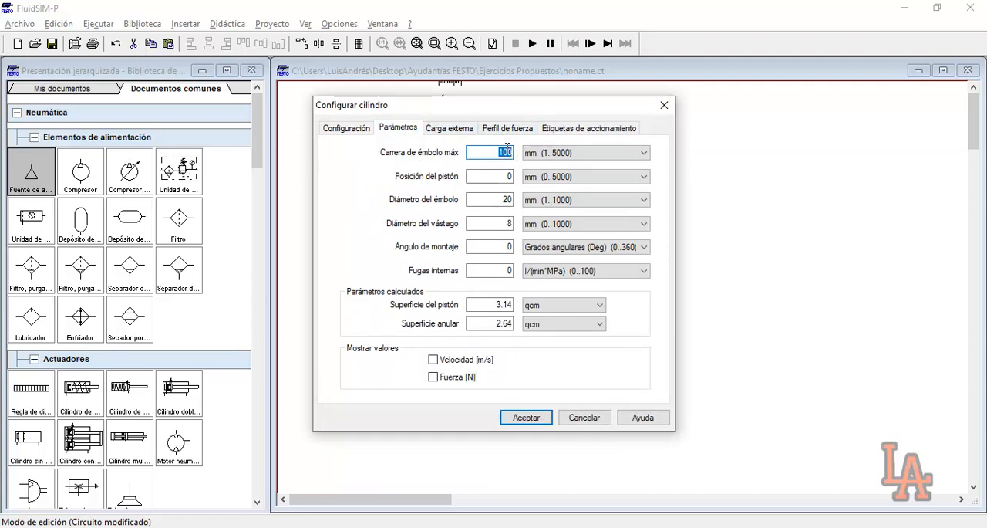
click(503, 152)
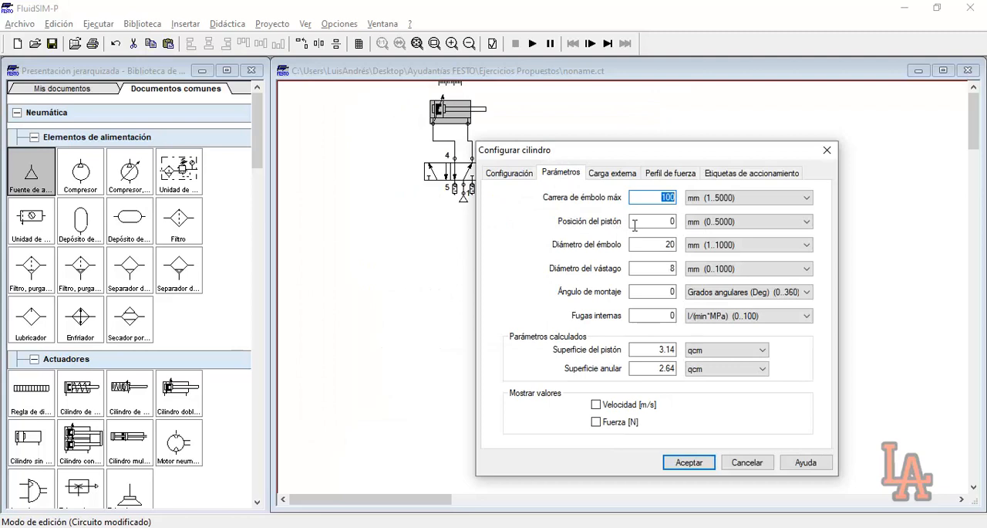
double_click(661, 222)
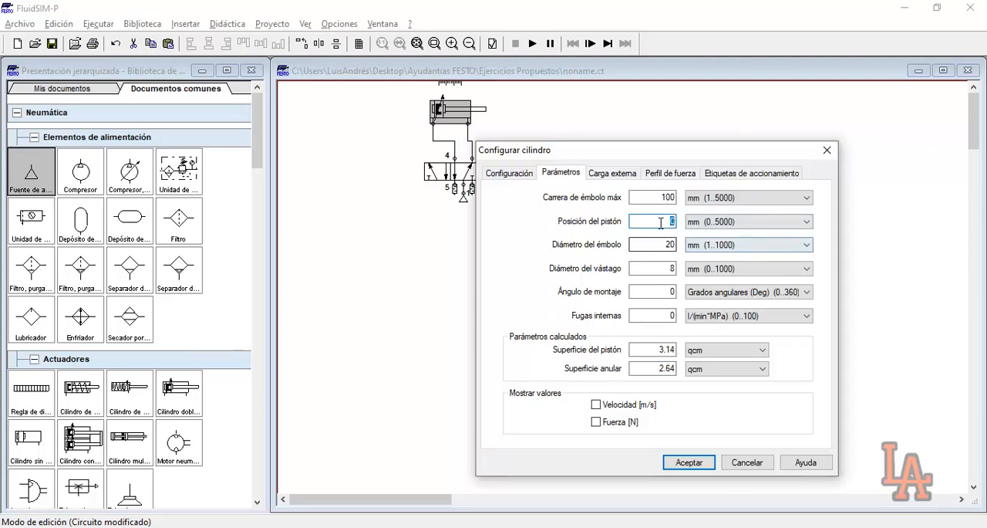
click(689, 465)
click(539, 138)
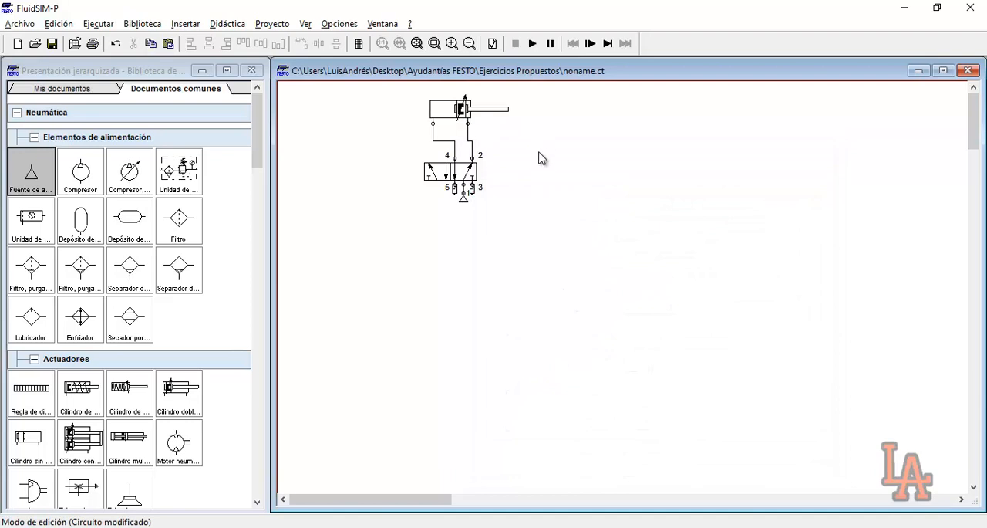
Examine a magnified view of the double-acting cylinder, its connections to the 5/n-way valve and the air source
click(434, 43)
drag(368, 101, 543, 223)
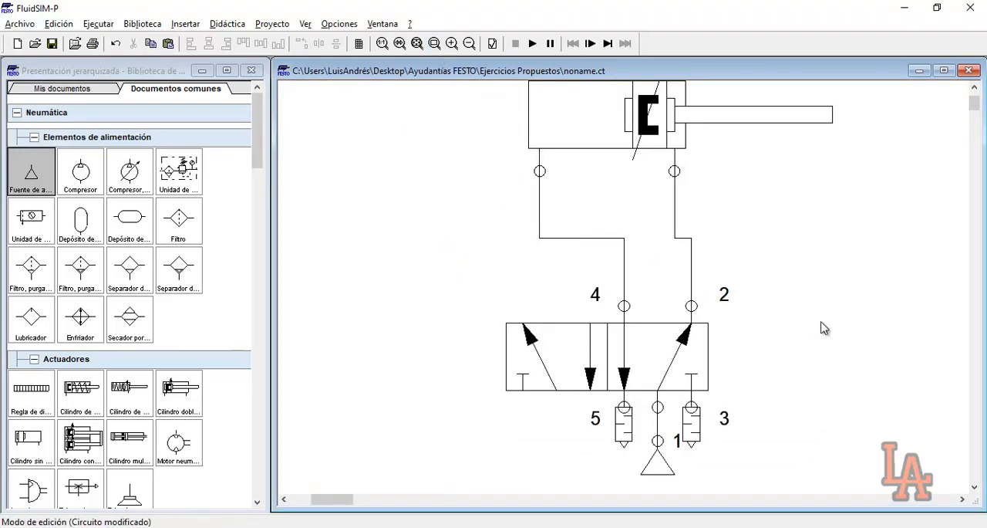
click(974, 88)
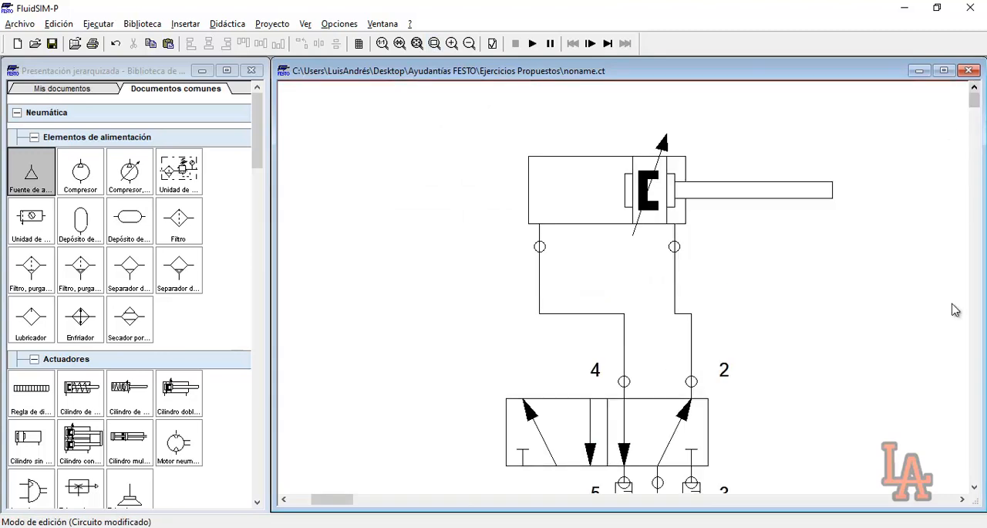
click(975, 488)
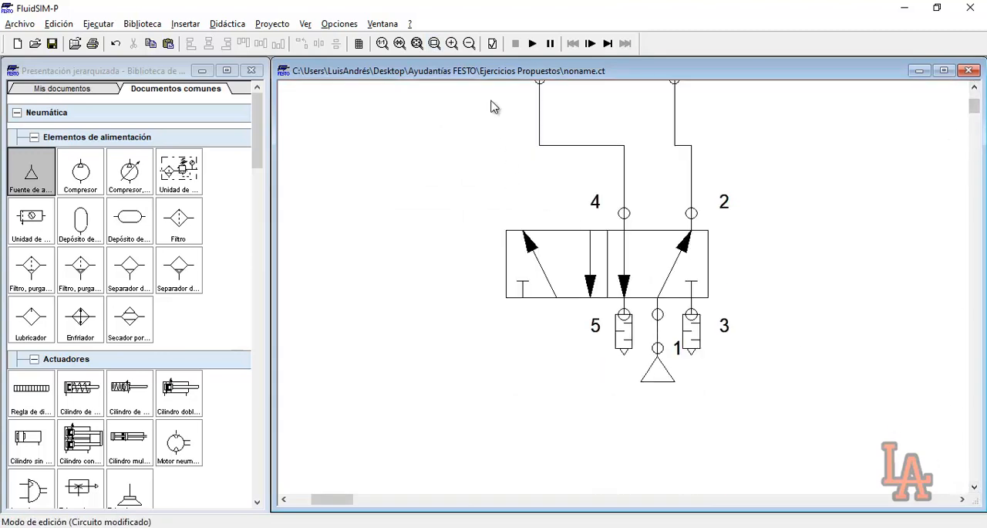
click(400, 44)
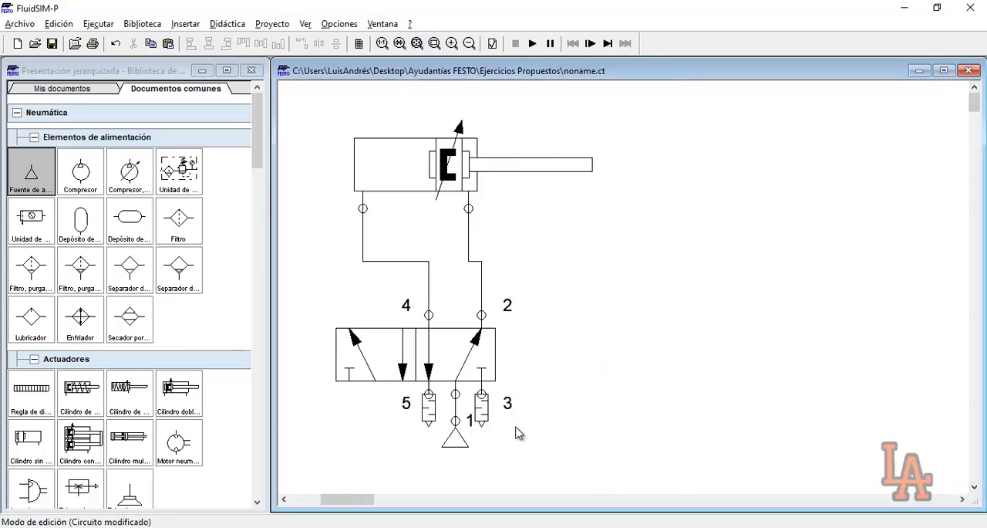
drag(332, 114, 613, 216)
click(613, 216)
mouse_move(452, 173)
mouse_move(441, 449)
drag(319, 123, 582, 195)
click(628, 205)
drag(451, 466, 472, 429)
mouse_move(376, 174)
click(727, 303)
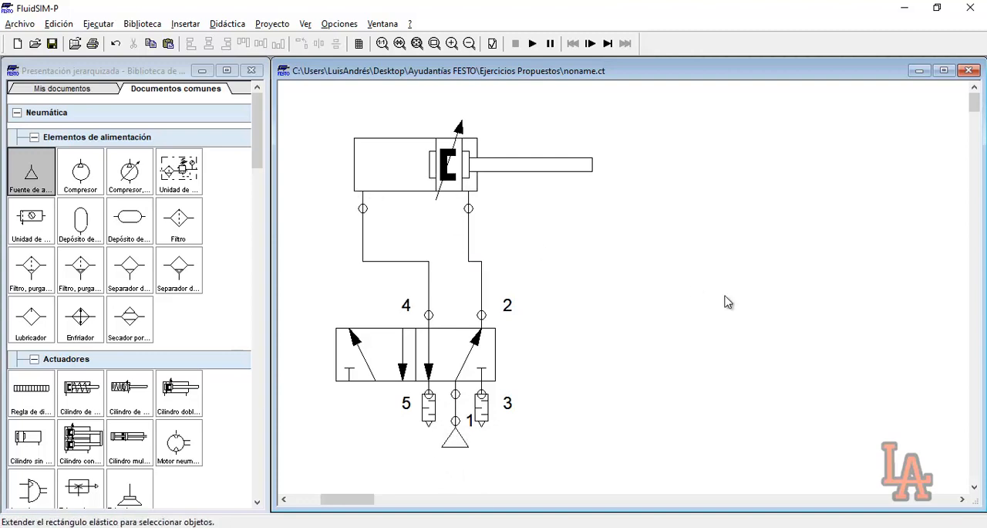
Swap the flow symbols of the 5/n-way valve's two body positions so that the initial position connects port 1 to port 4
mouse_move(393, 355)
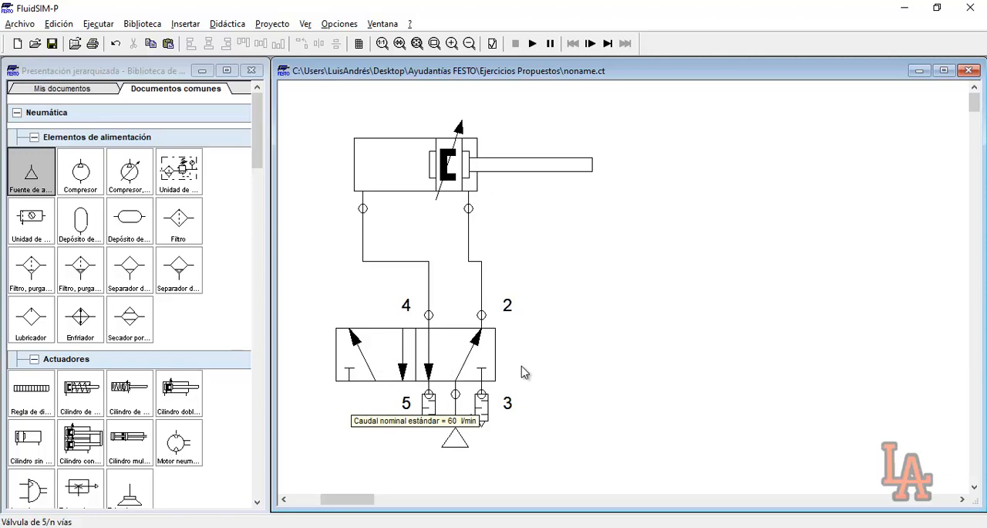
double_click(423, 349)
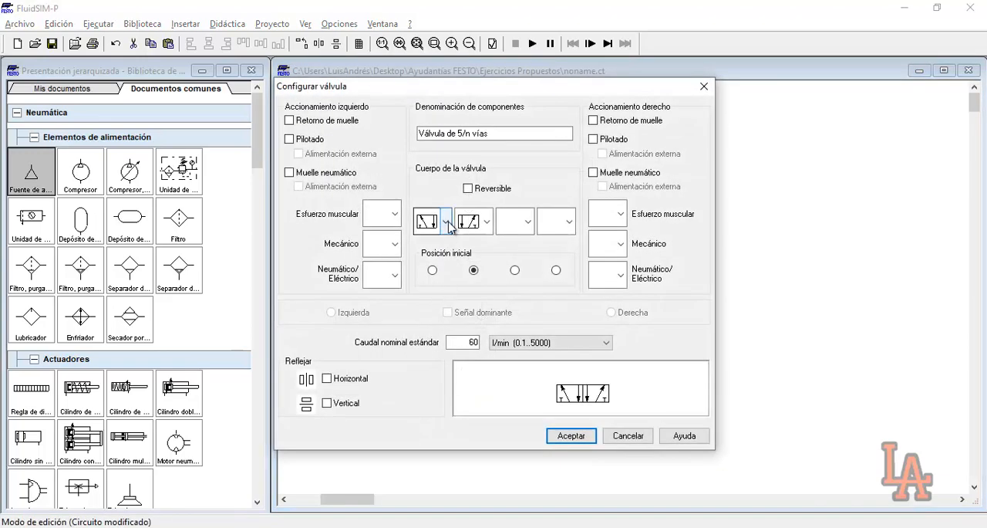
click(447, 223)
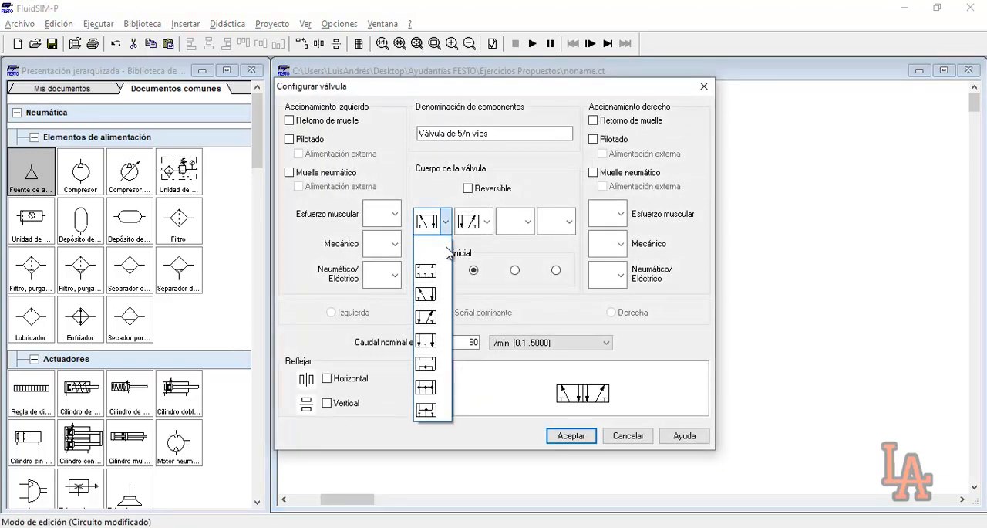
click(434, 318)
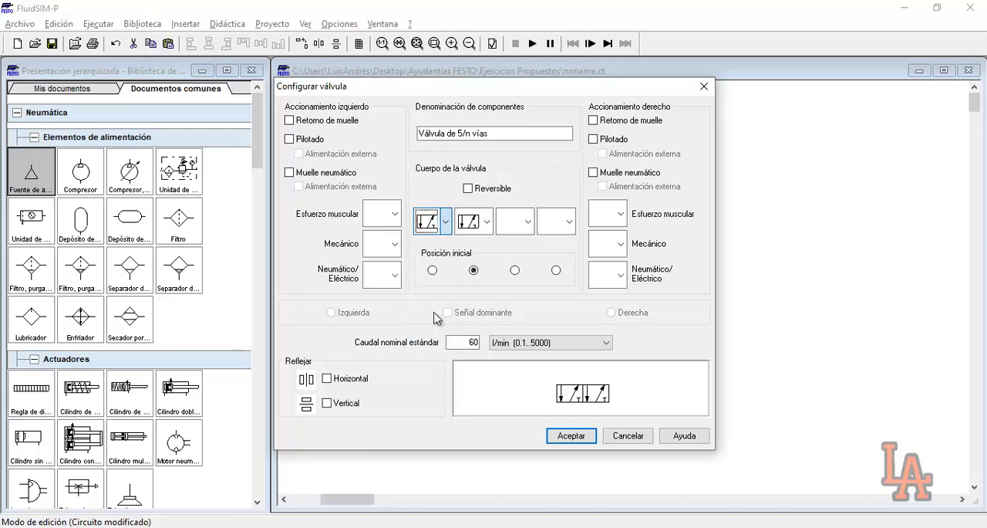
click(487, 222)
click(479, 292)
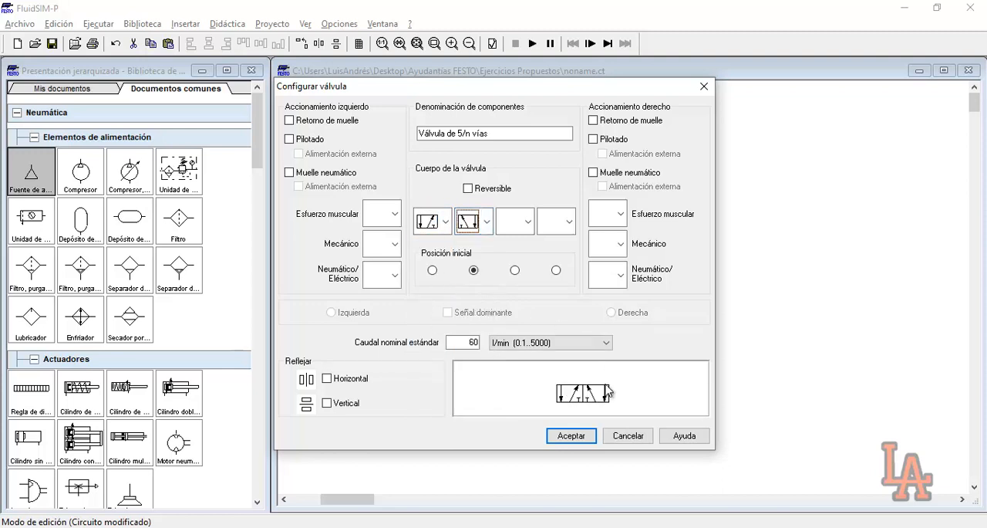
click(571, 435)
click(661, 361)
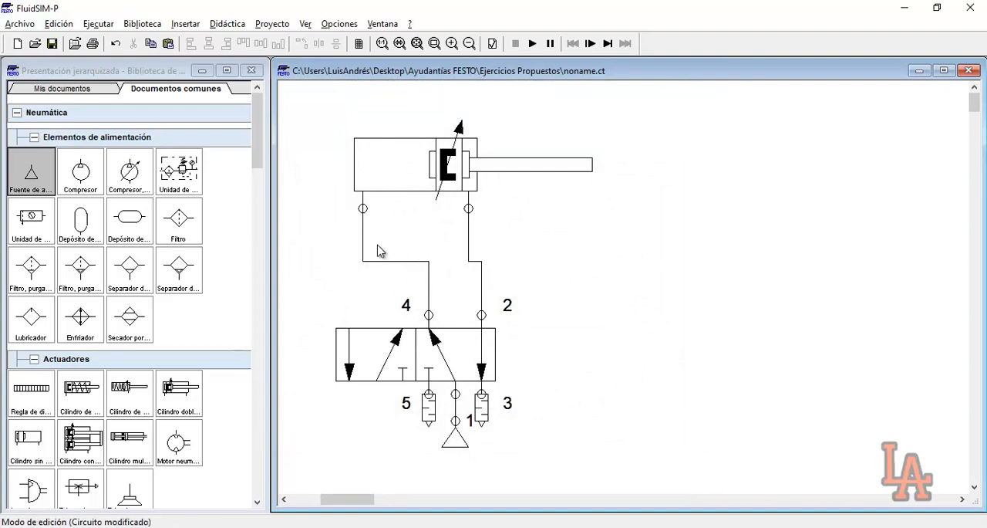
Check the cylinder against the statement of exercise 14 in the browser and return to FluidSIM-P
mouse_move(417, 181)
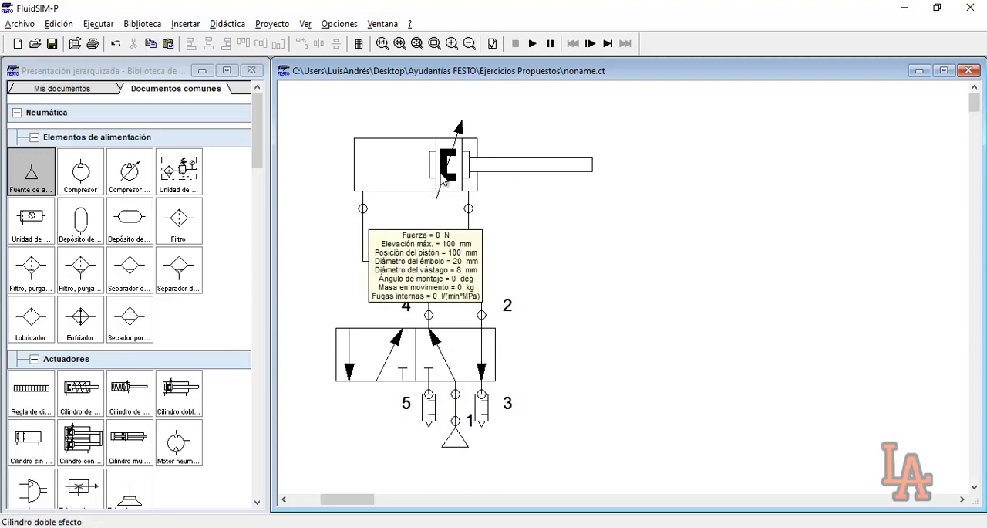
drag(332, 133, 607, 200)
click(607, 201)
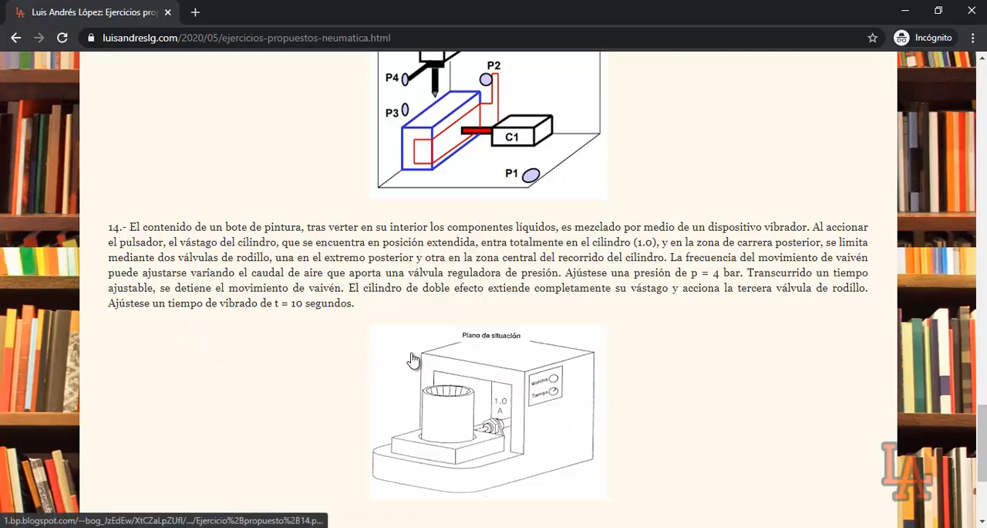
key(alt+Tab)
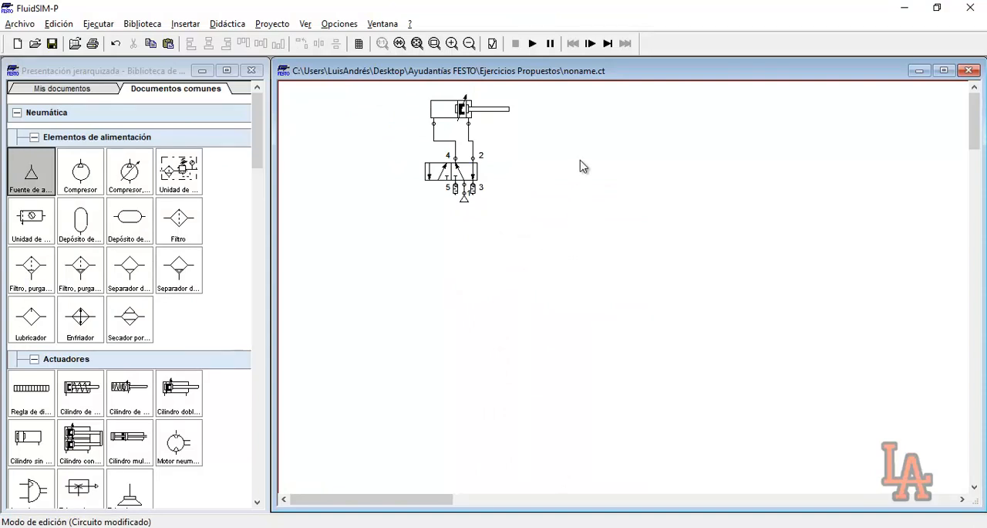
Examine the push-button valve, the three roller valves and the cylinder in the circuit
drag(530, 111, 738, 181)
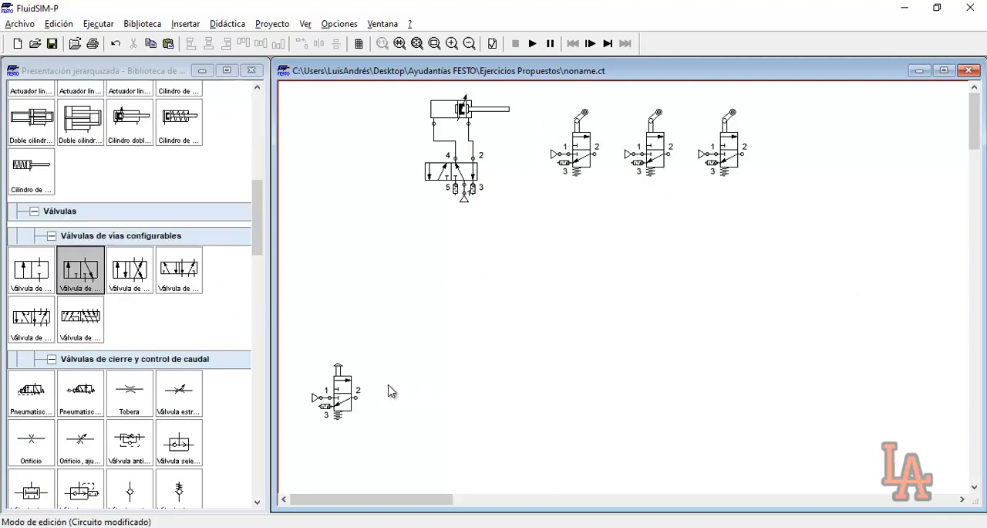
click(299, 362)
drag(300, 362, 383, 434)
click(384, 435)
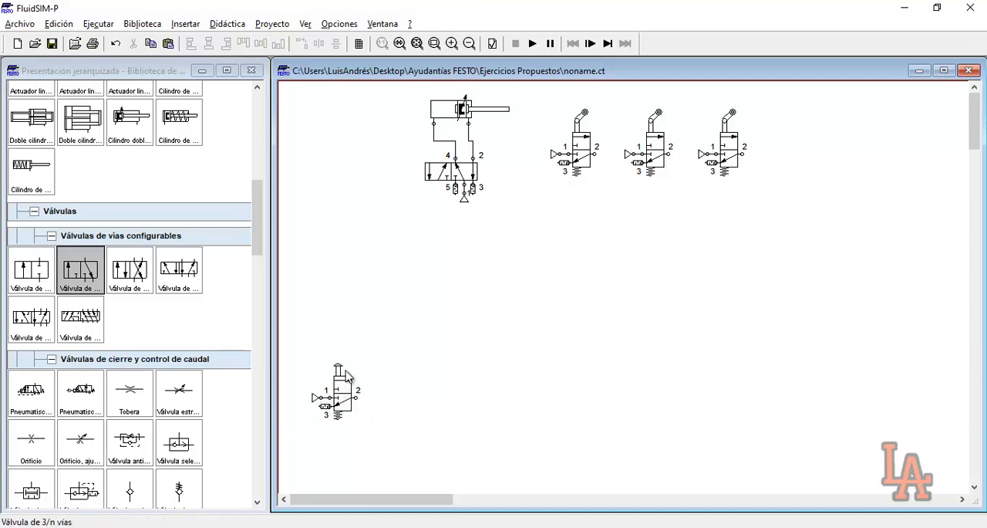
drag(568, 118, 771, 200)
click(772, 201)
drag(413, 95, 518, 128)
click(500, 141)
Move the cylinder, its 5/n-way valve with air source, and the three roller valves slightly down the drawing
drag(397, 91, 833, 242)
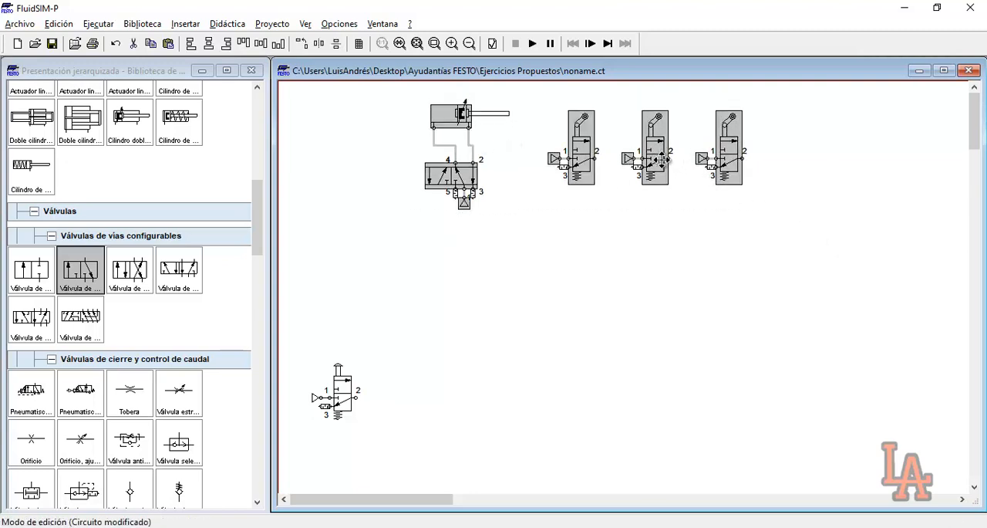
drag(665, 154, 667, 168)
click(679, 192)
Review the mechanical actuation and spring return settings of each of the three 3/n-way roller valves
double_click(577, 163)
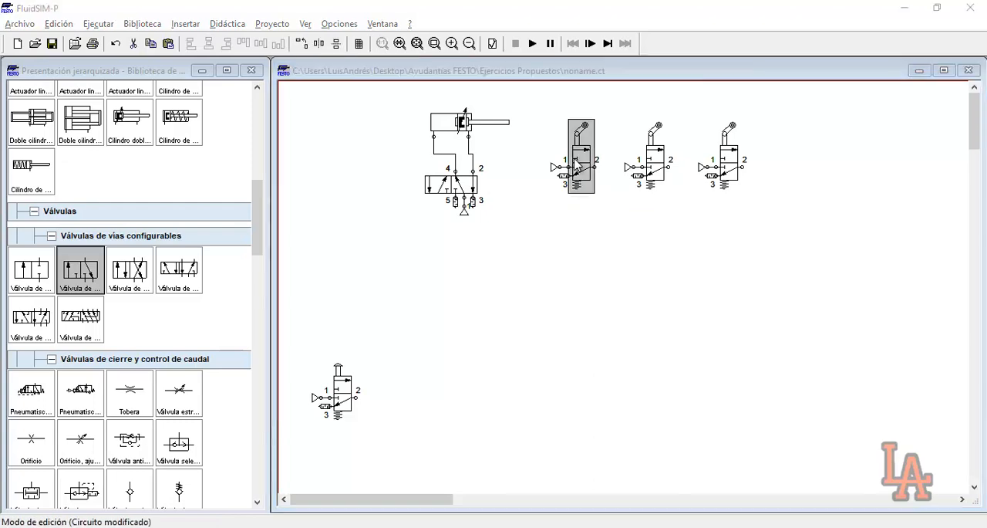
drag(534, 97, 672, 212)
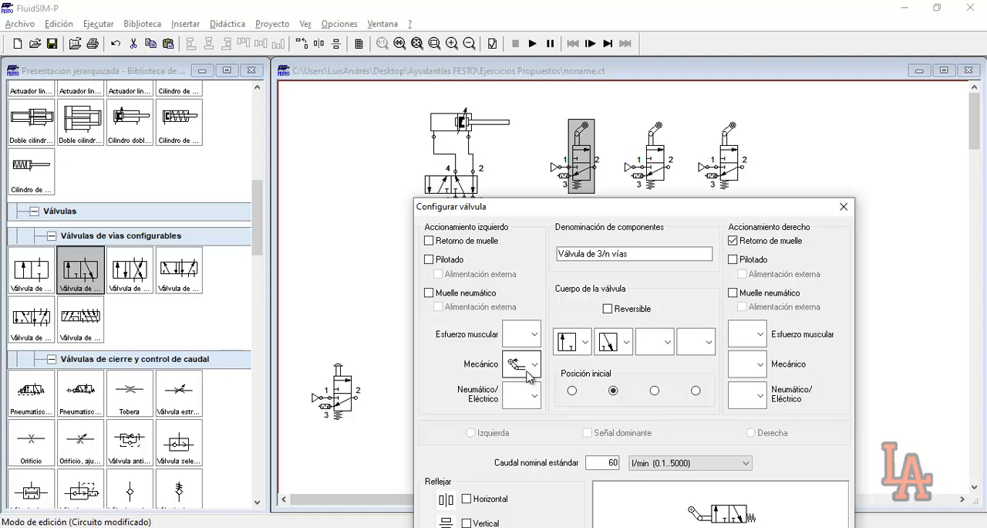
click(843, 207)
double_click(652, 158)
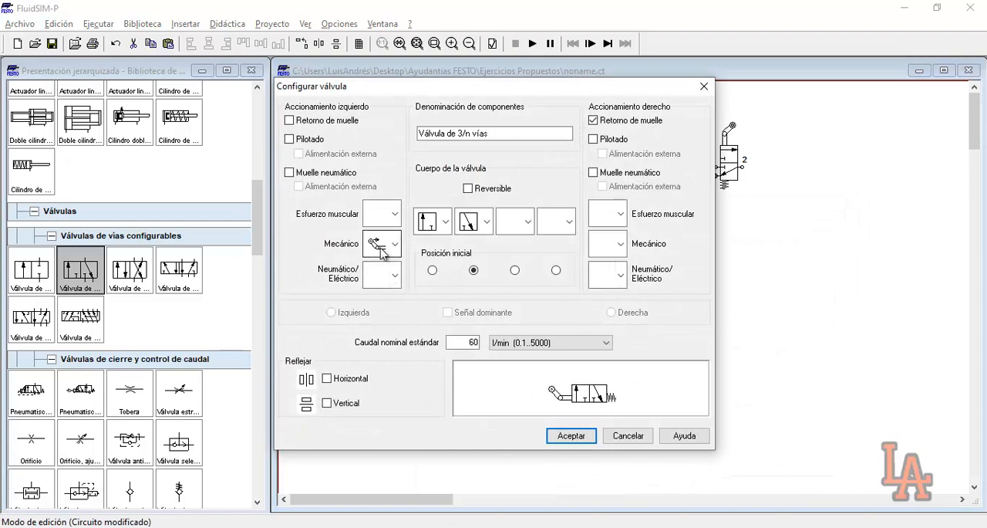
click(704, 87)
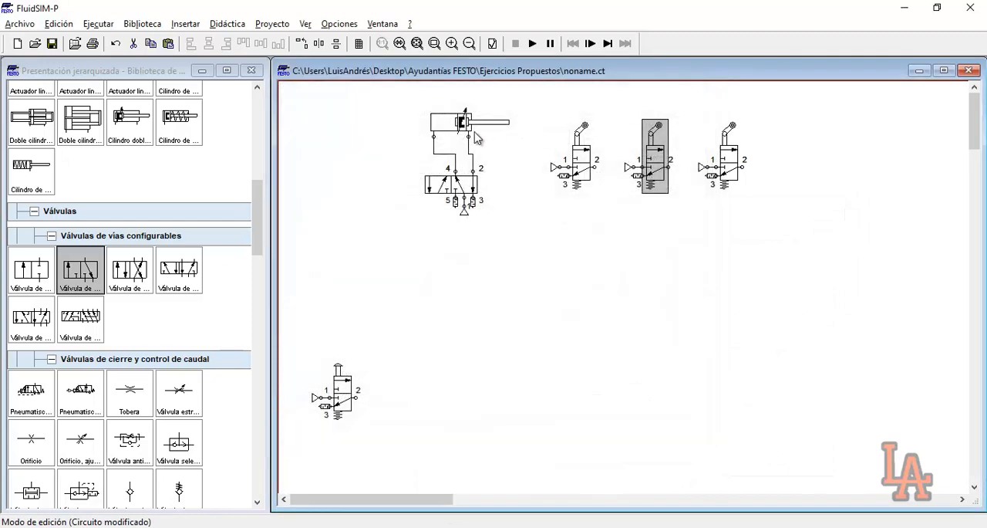
mouse_move(469, 132)
double_click(737, 160)
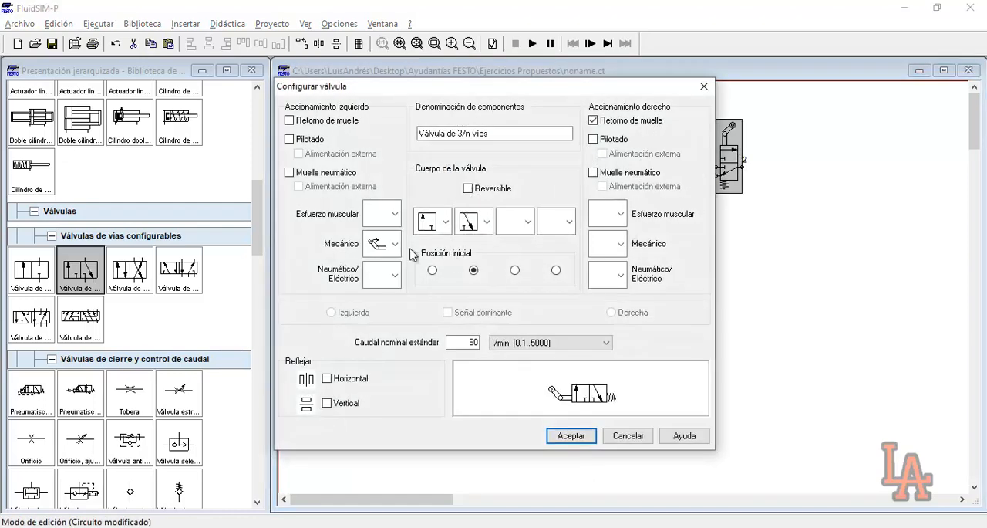
click(572, 437)
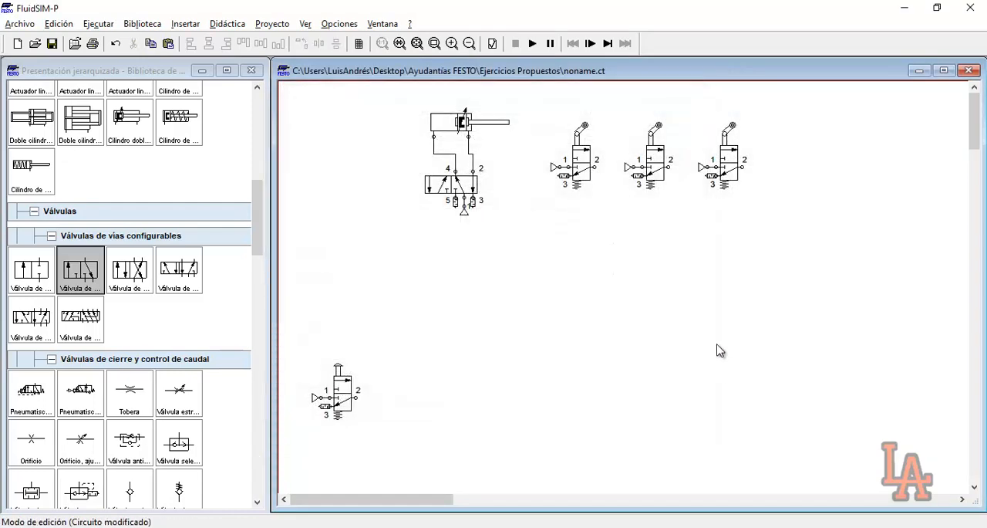
Define the cylinder's actuation labels: A from 0 to 0 mm, B from 50 to 50 mm, and C from 100 to 100 mm
double_click(454, 127)
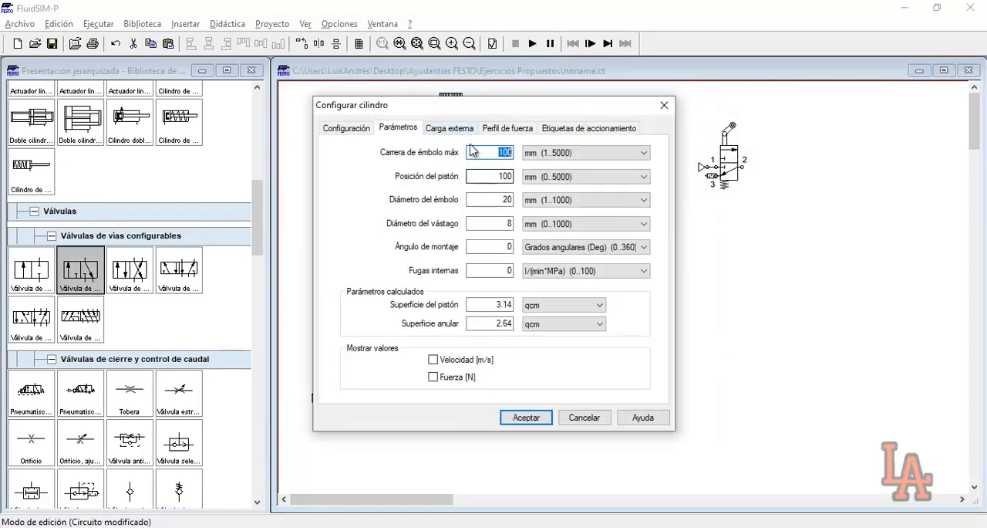
drag(435, 107, 467, 124)
click(609, 146)
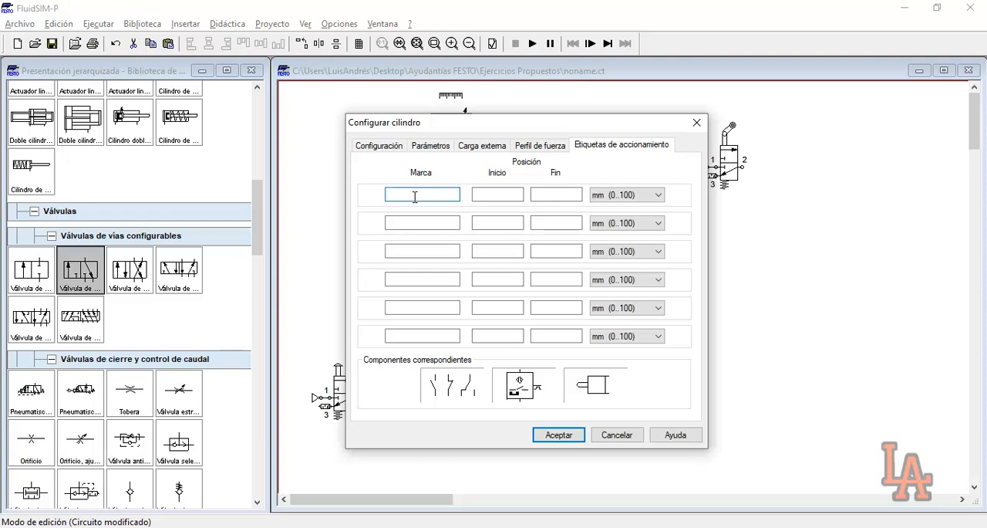
key(Tab)
key(Tab)
key(Tab)
text(B)
key(Tab)
text(50)
key(Tab)
text(50)
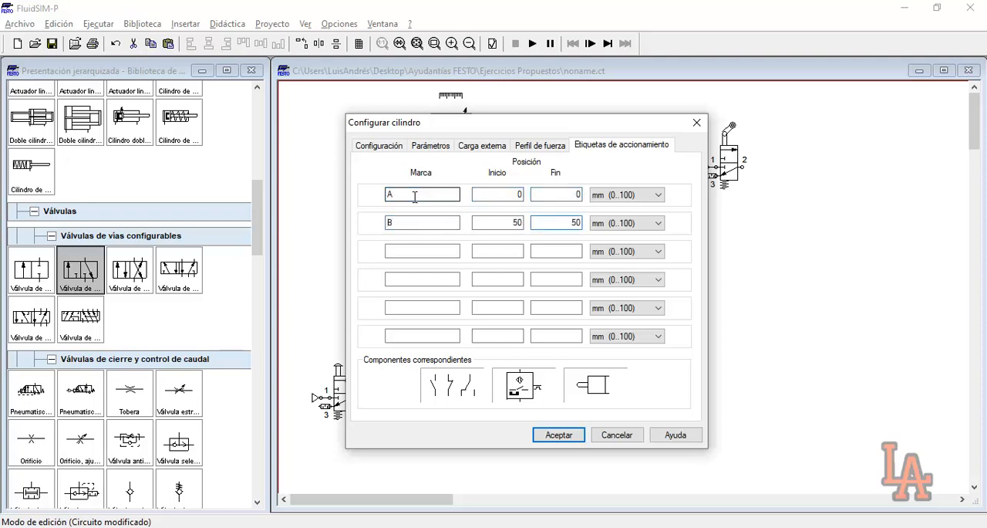
text(C)
key(Tab)
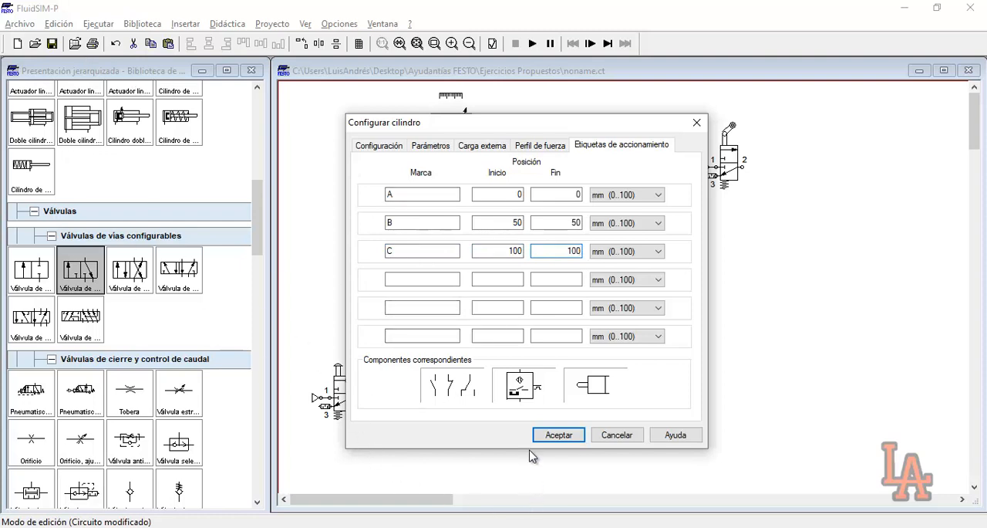
click(558, 435)
Assign label A to the roller connection of the first 3/n-way valve
double_click(584, 133)
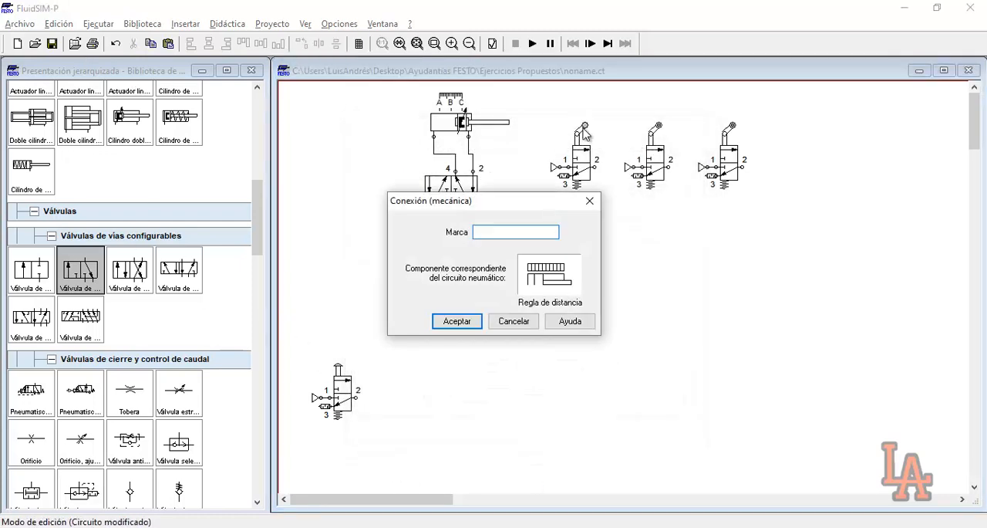
text(A)
click(456, 321)
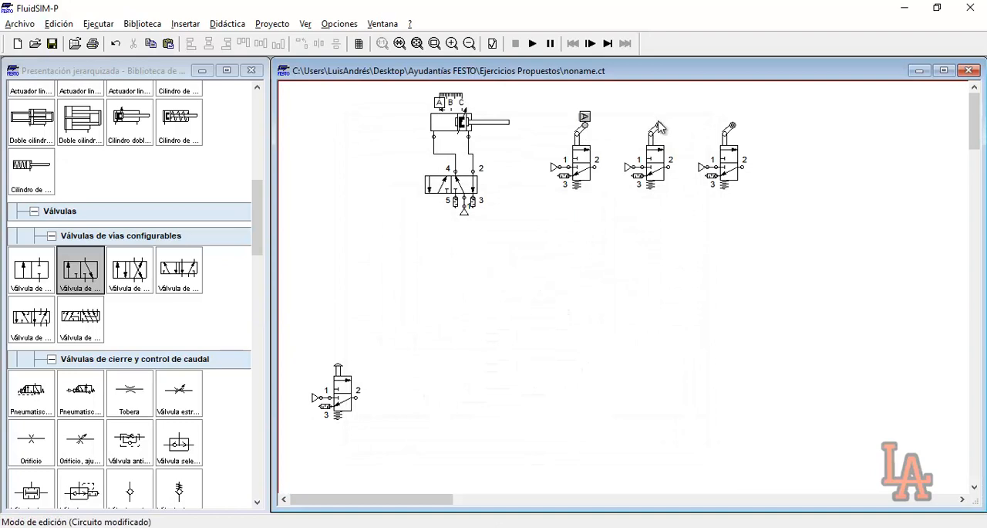
Assign label B to the roller connection of the second 3/n-way valve and label C to the third one's
double_click(658, 126)
text(B)
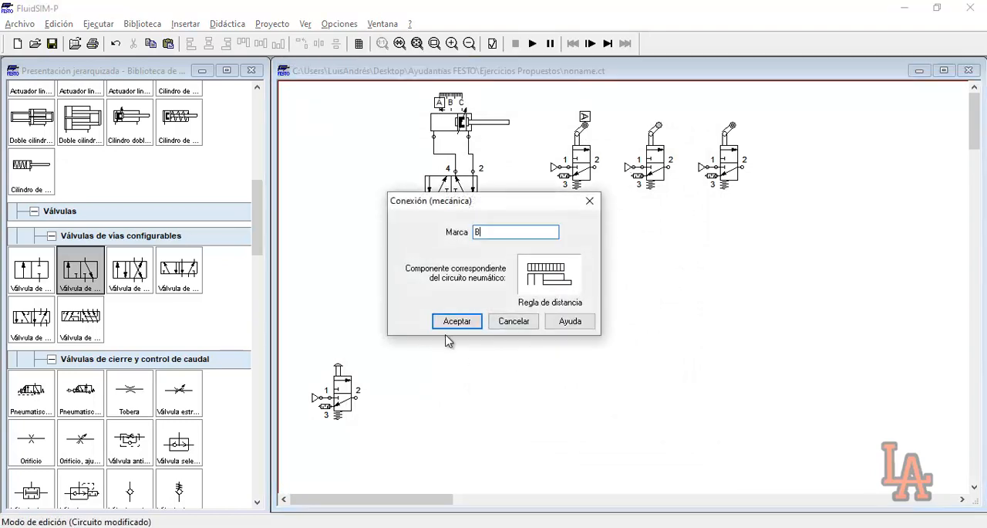
click(456, 322)
click(734, 127)
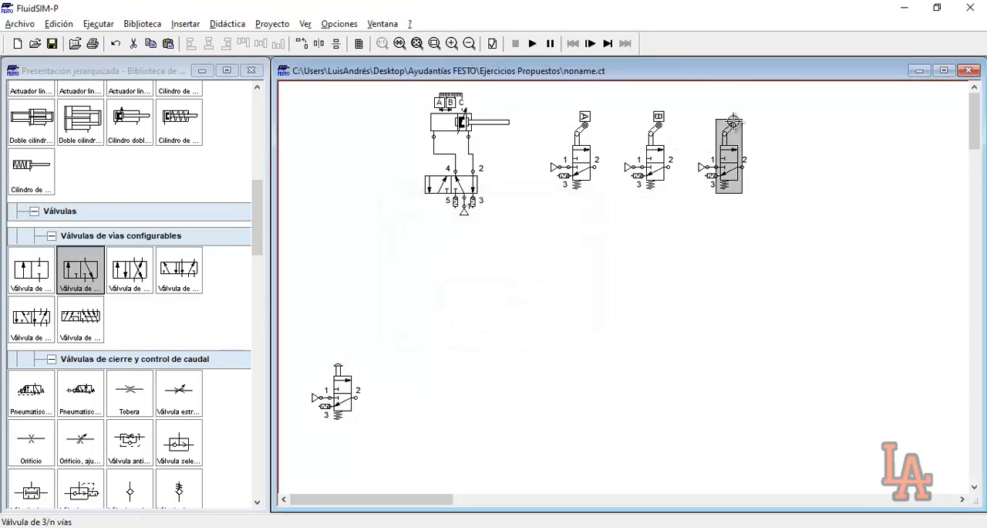
double_click(733, 125)
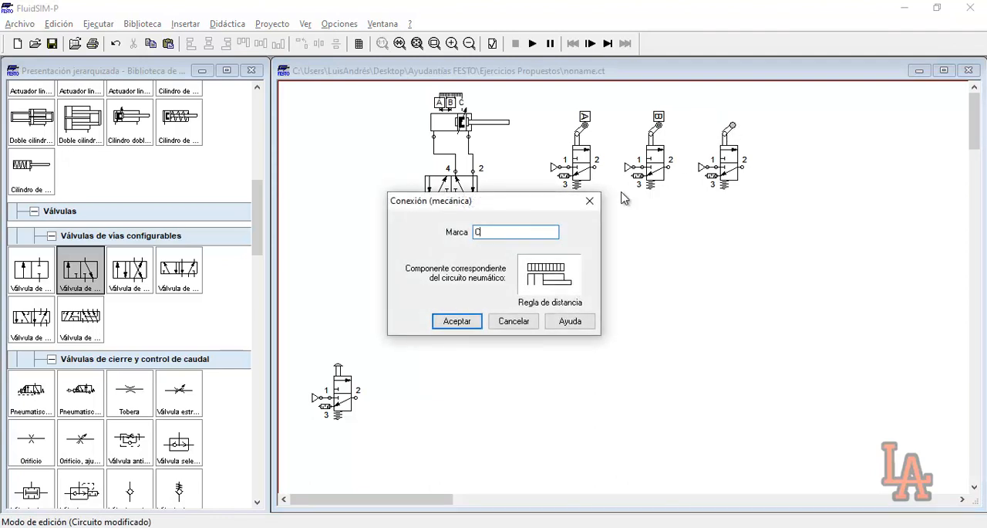
text(C)
key(Return)
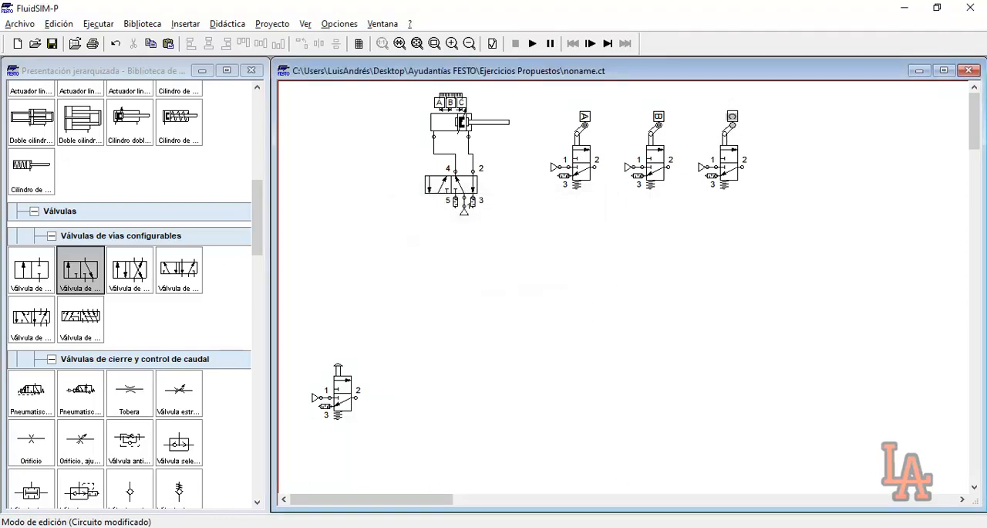
click(473, 410)
drag(297, 330, 401, 461)
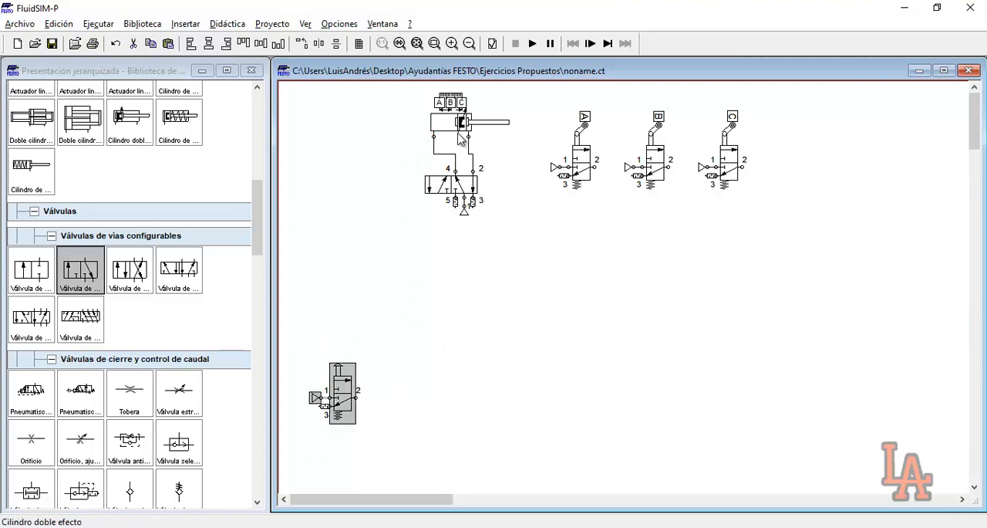
mouse_move(468, 132)
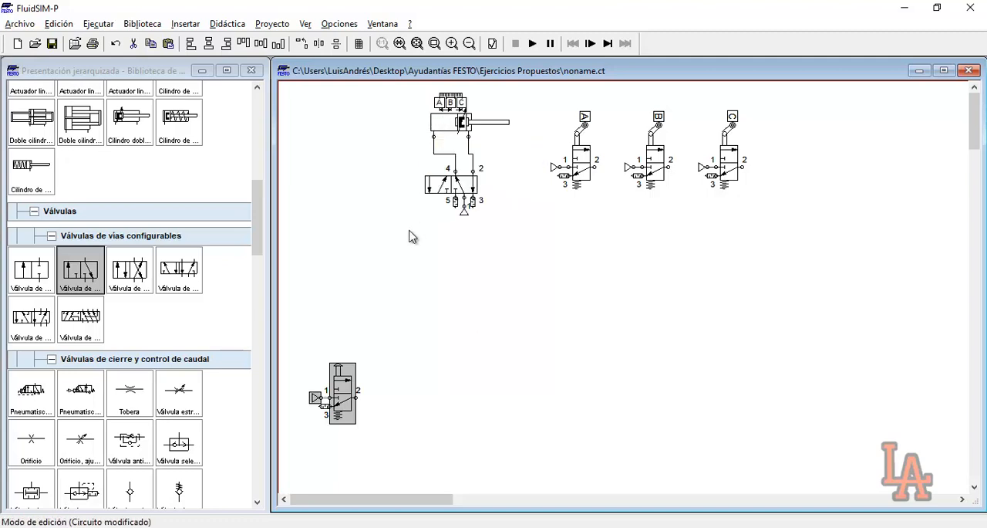
click(413, 240)
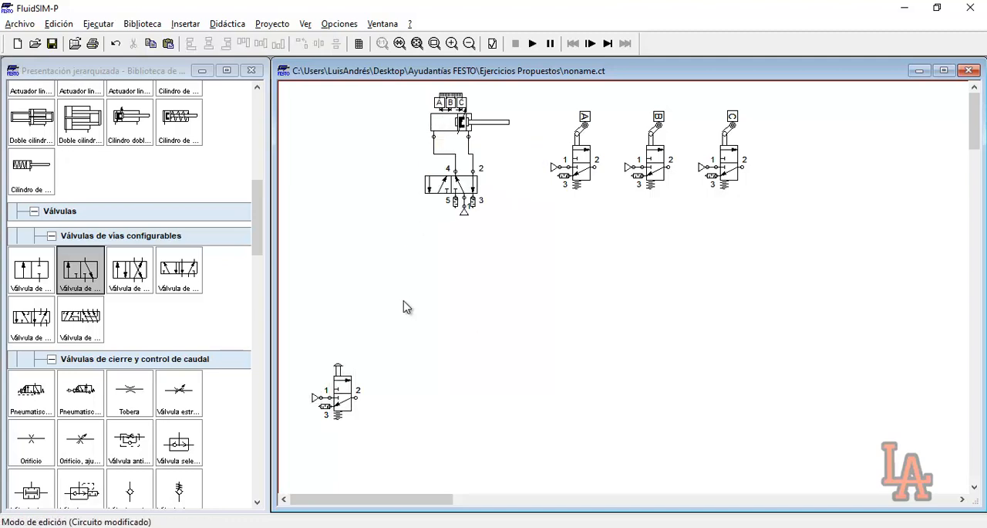
click(436, 183)
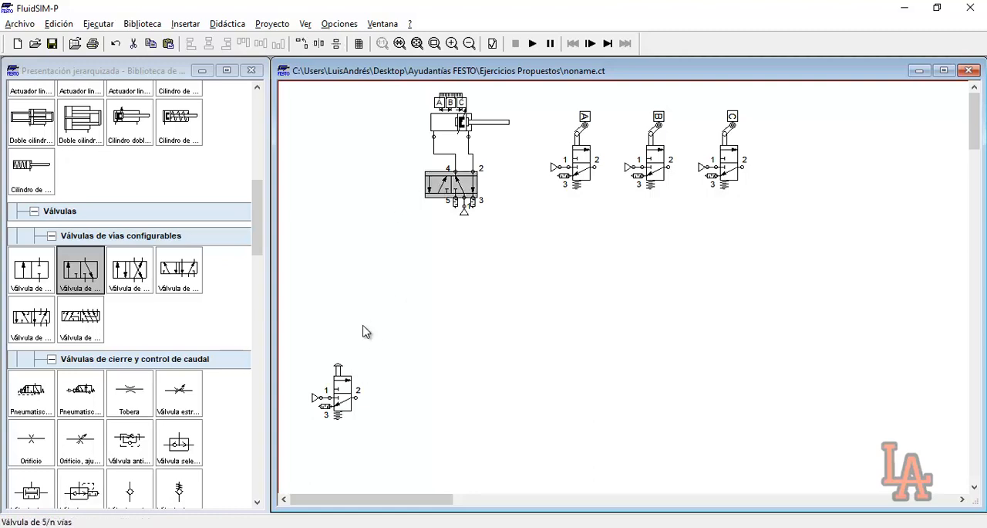
drag(315, 341, 372, 455)
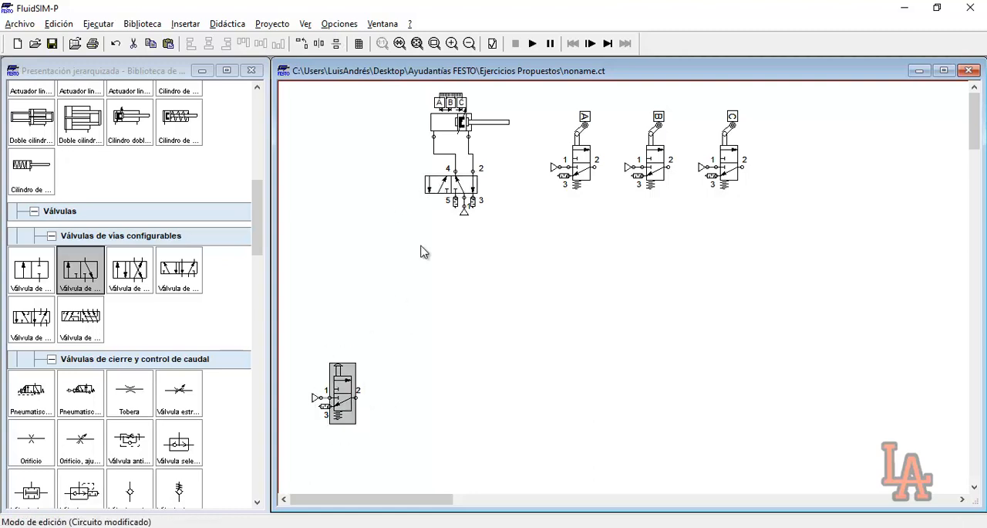
click(451, 184)
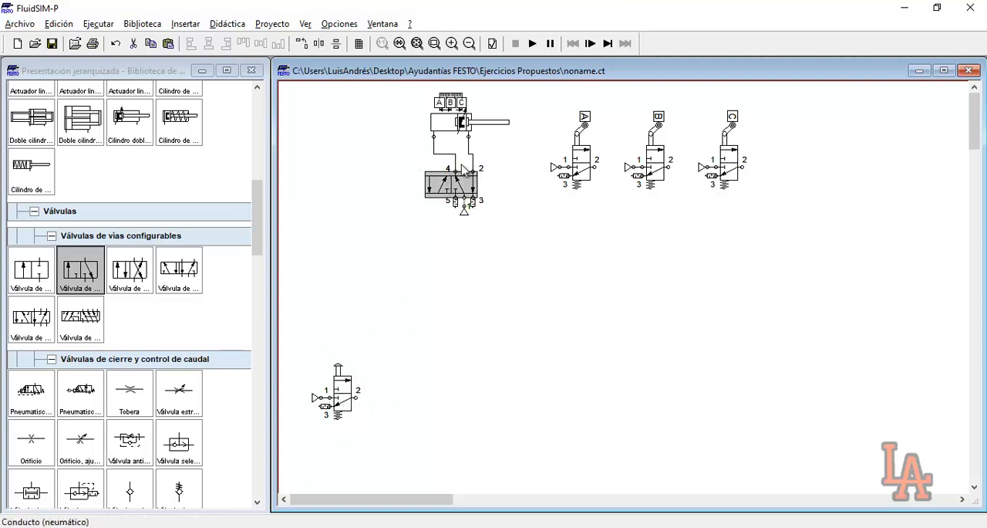
mouse_move(468, 131)
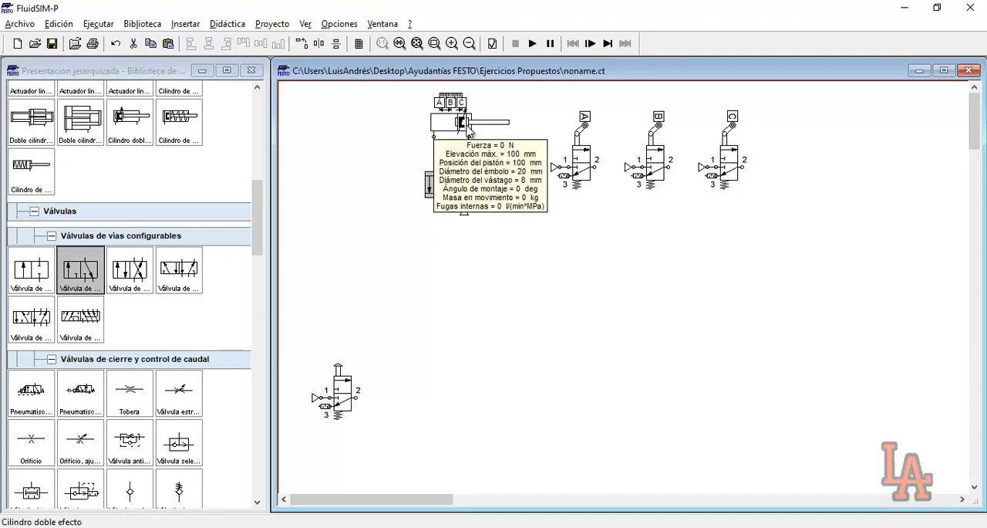
Give the 5/n-way valve a left pneumatic actuation and connect the push-button valve's port 2 to it
double_click(457, 192)
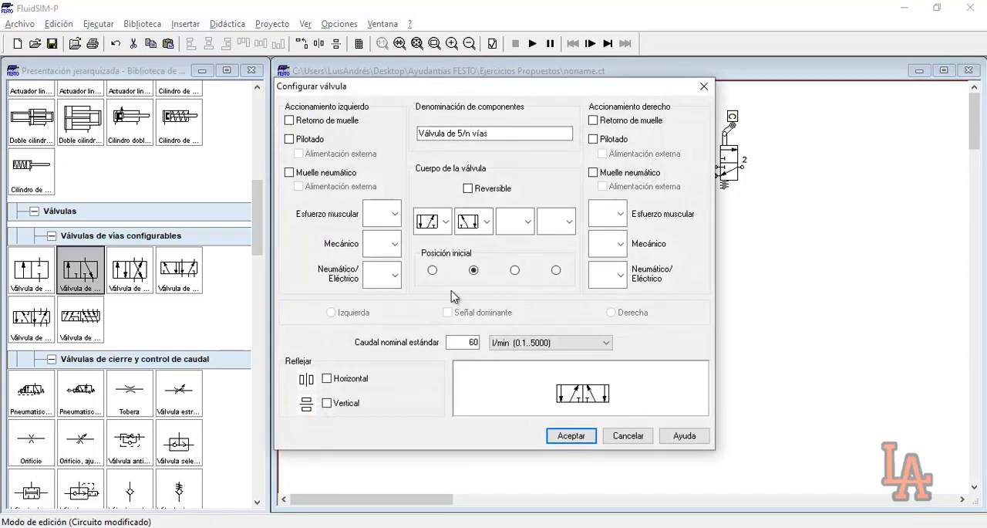
click(395, 278)
click(379, 341)
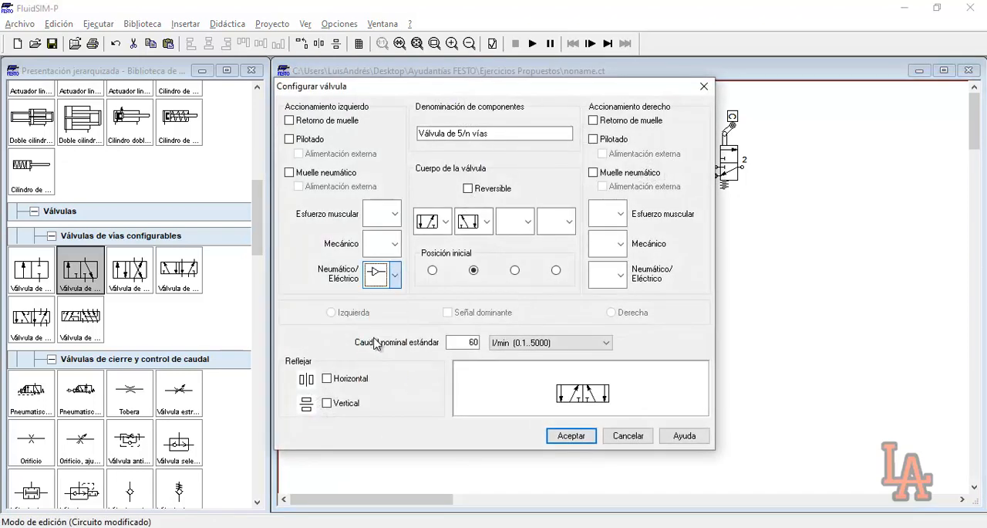
click(572, 435)
drag(358, 397, 410, 189)
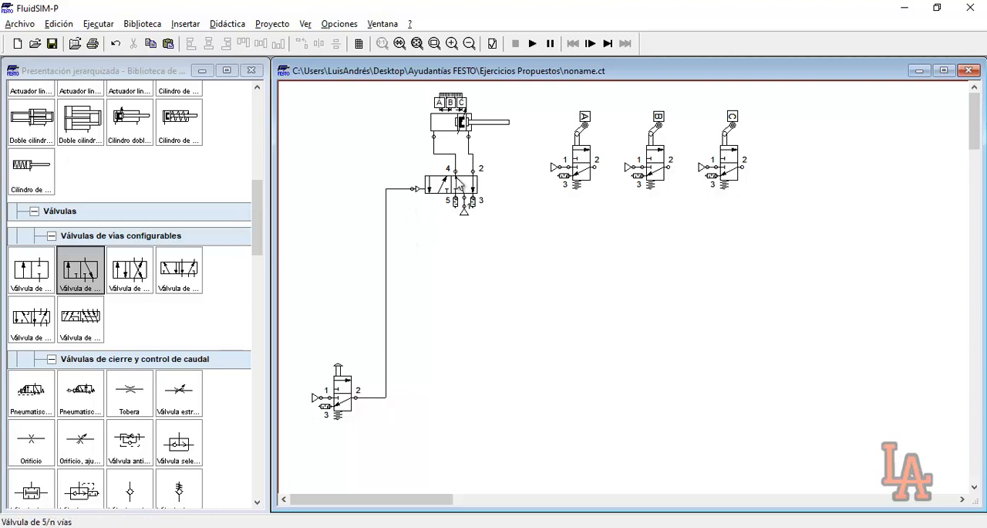
Simulate the circuit despite the open connections, actuate the push-button valve, and stop the simulation
click(531, 44)
click(453, 290)
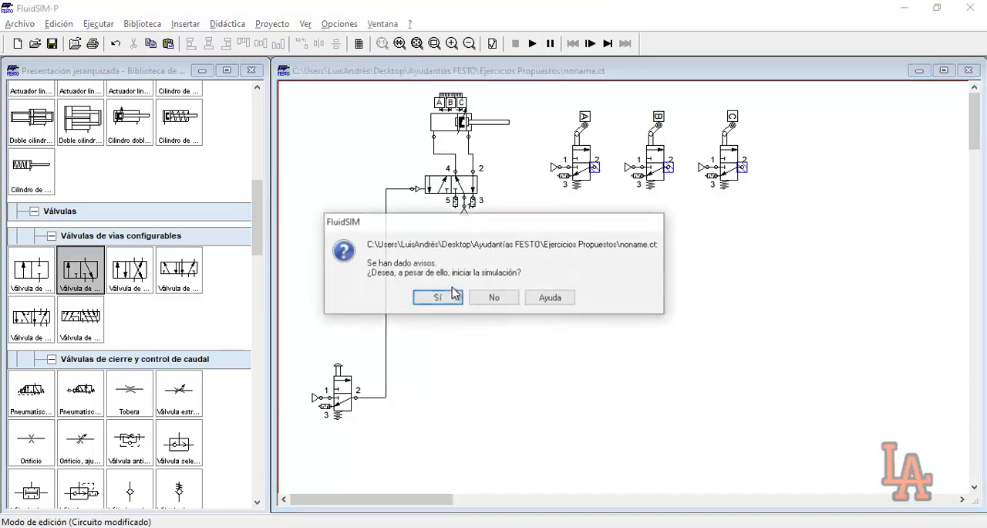
click(449, 295)
click(353, 373)
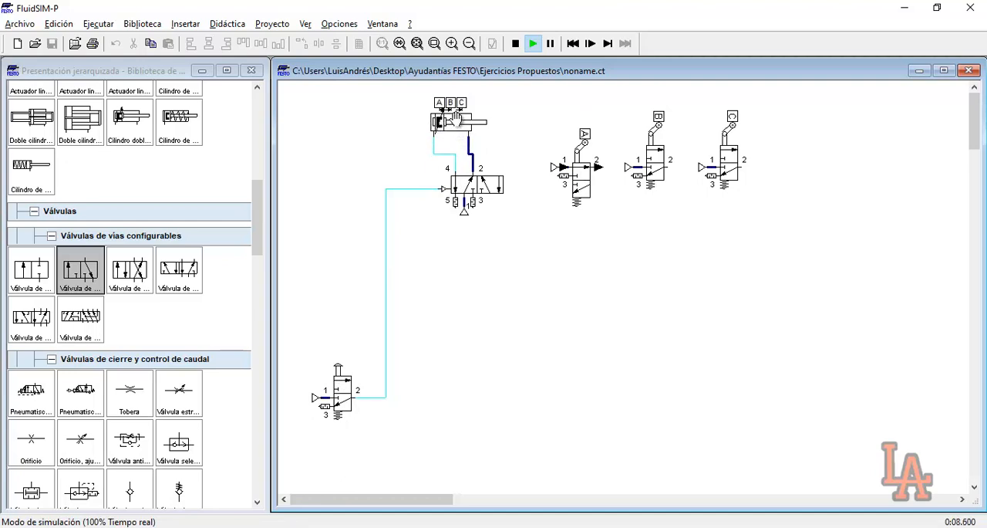
click(516, 44)
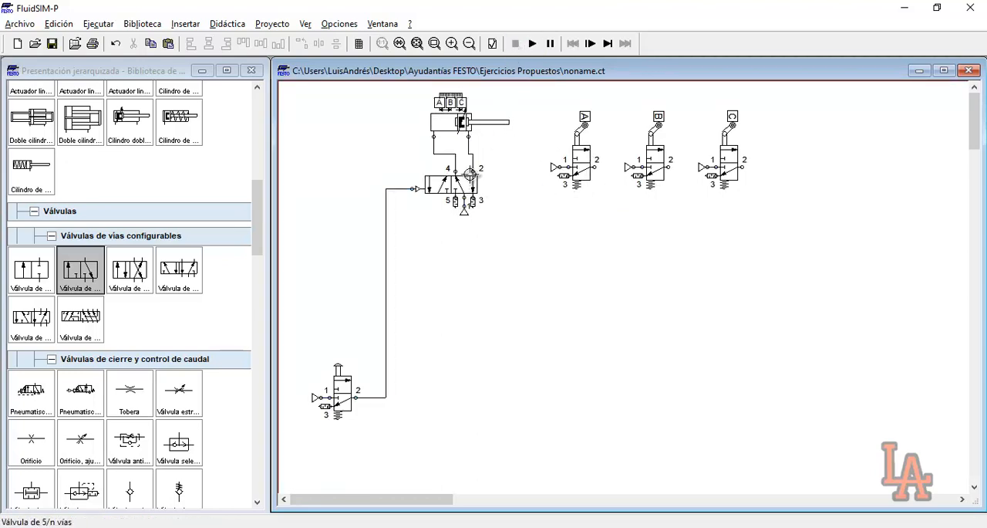
Add a pneumatic actuation to the right side of the 5/n-way valve
double_click(474, 189)
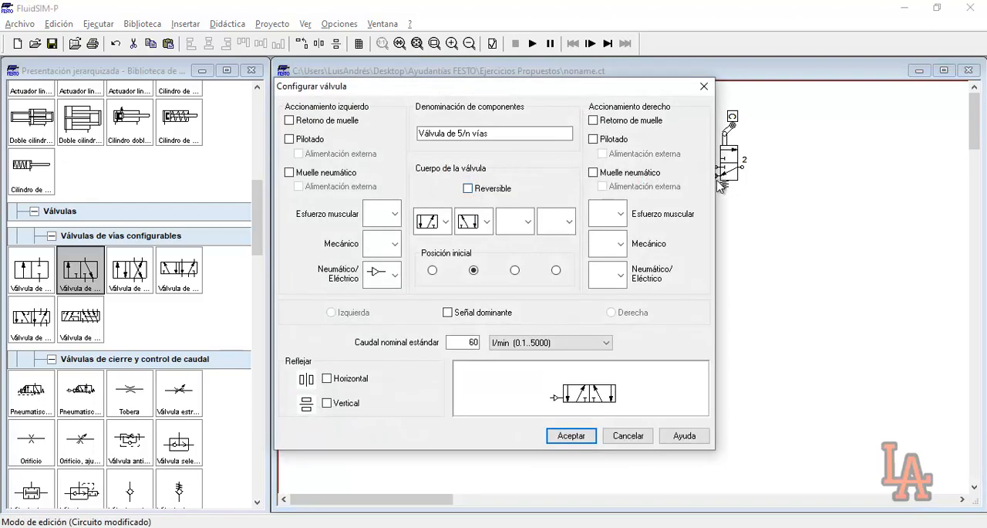
drag(538, 85, 703, 157)
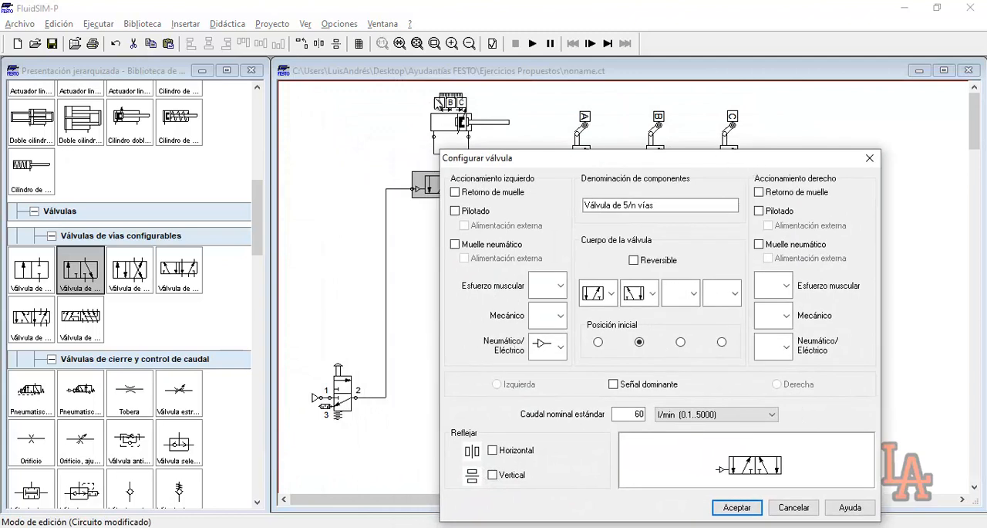
click(786, 347)
click(768, 414)
click(735, 507)
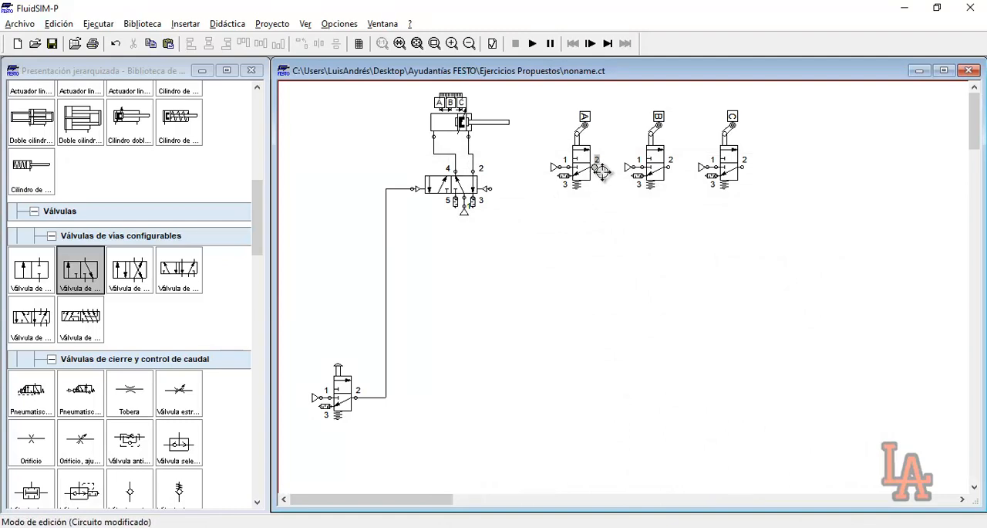
Connect port 2 of roller valve A to the 5/n-way valve's right pilot and shift the three roller valves slightly up
drag(577, 196, 487, 188)
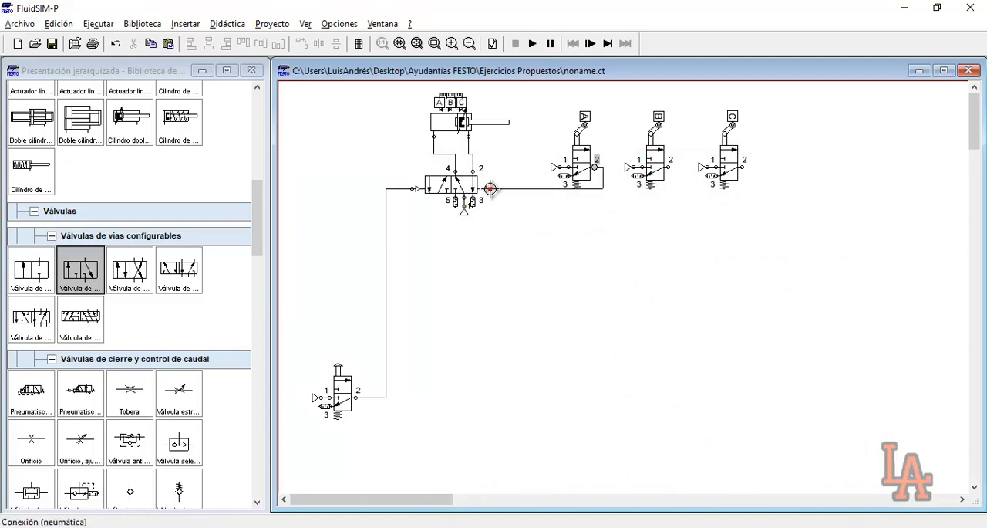
drag(539, 115, 760, 184)
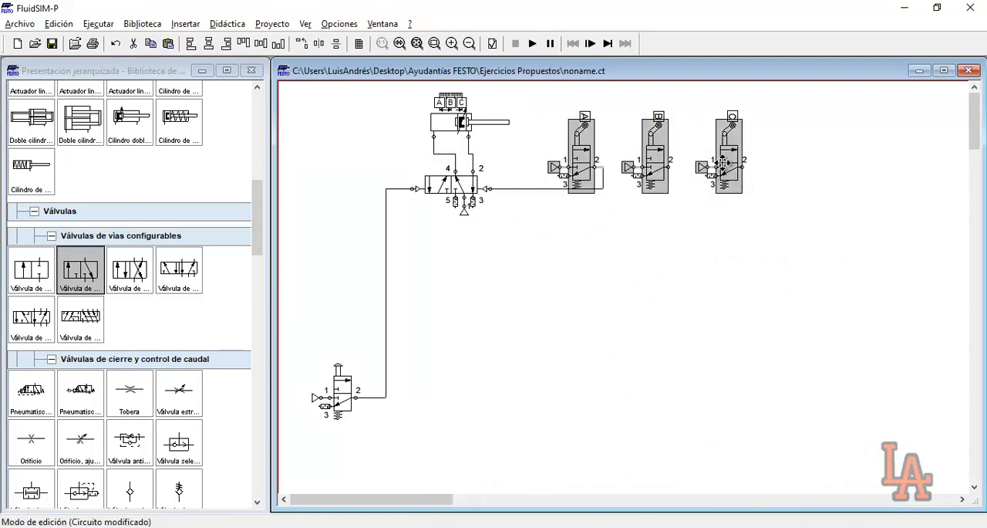
drag(594, 158, 596, 160)
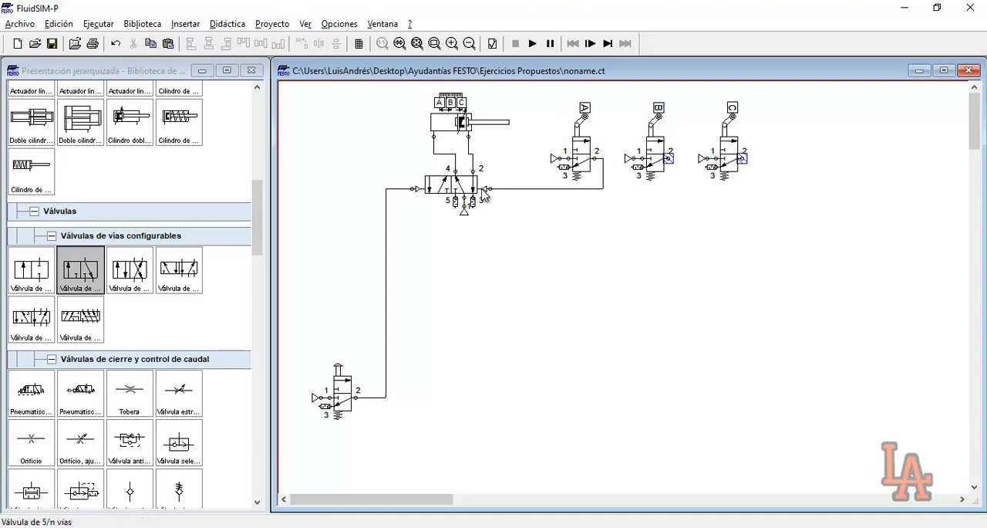
Simulate the circuit with the right pilot connected, actuate the push-button valve, and stop the simulation
click(532, 43)
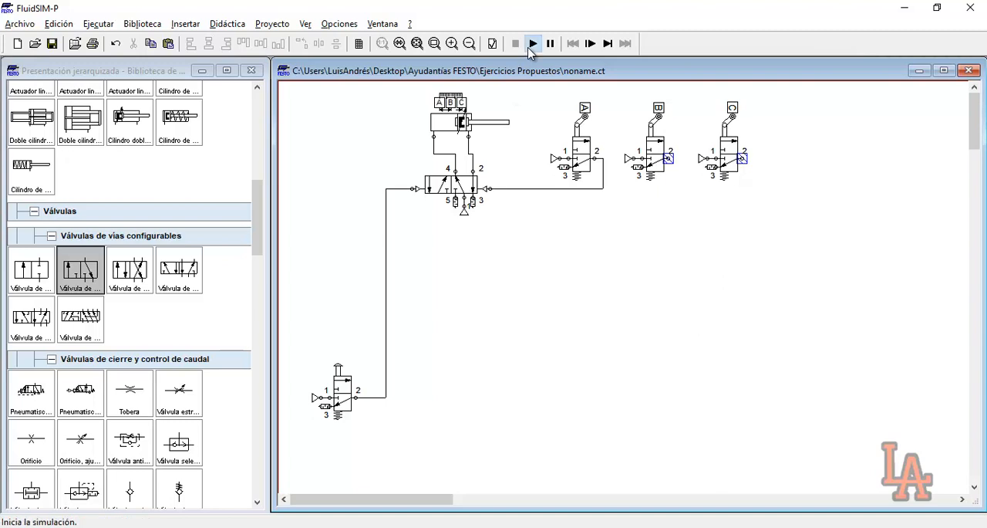
click(447, 293)
click(449, 297)
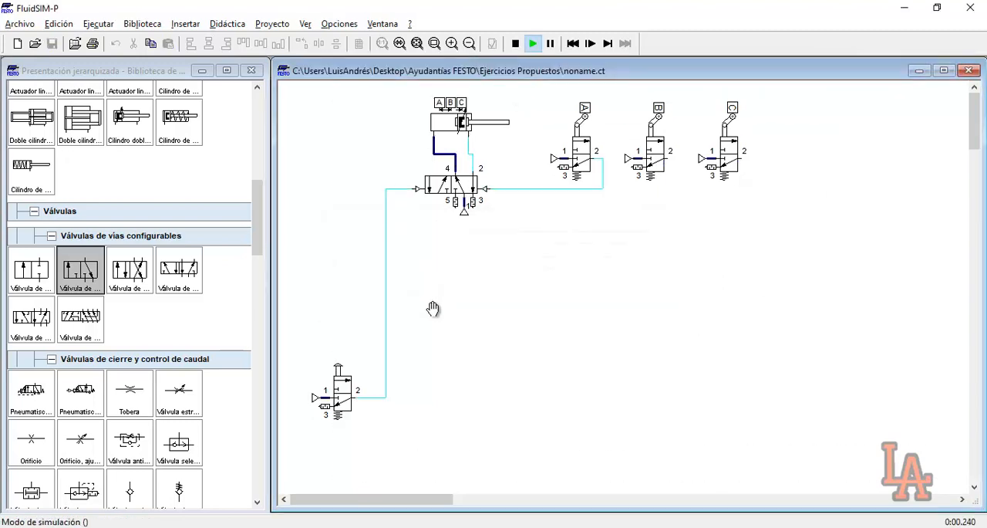
click(350, 363)
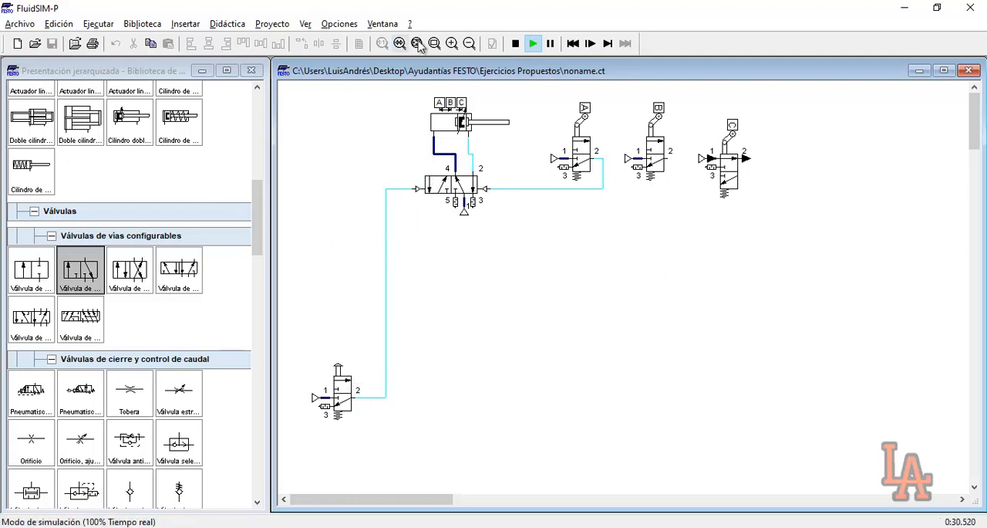
click(516, 43)
Place a shuttle valve above the push-button valve and delete the line from the push-button valve to the left pilot
scroll(143, 282, down, 3)
drag(186, 297, 414, 288)
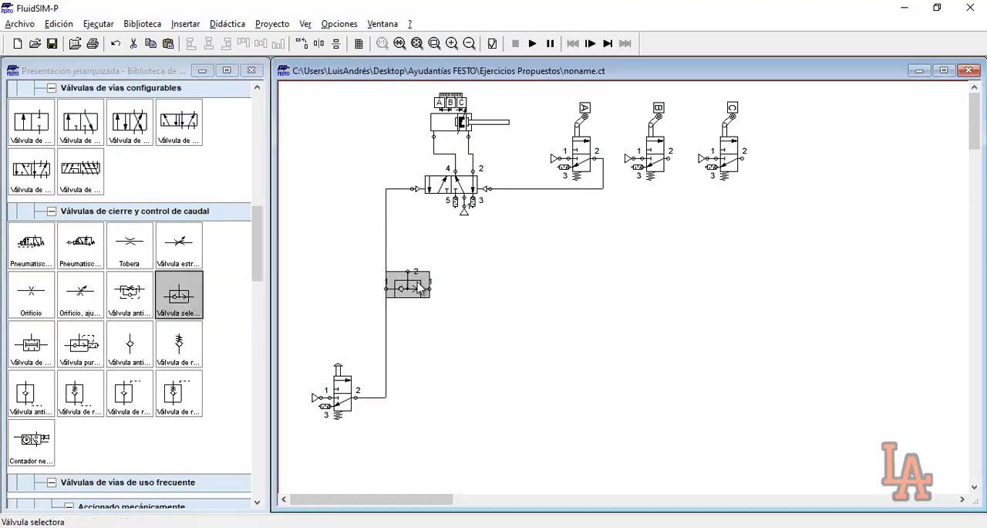
click(387, 232)
key(Delete)
Connect the shuttle valve's inputs to port 2 of the push-button valve and roller valve B, and its output to the left pilot
mouse_move(383, 289)
mouse_down()
mouse_move(357, 407)
mouse_move(360, 397)
mouse_up()
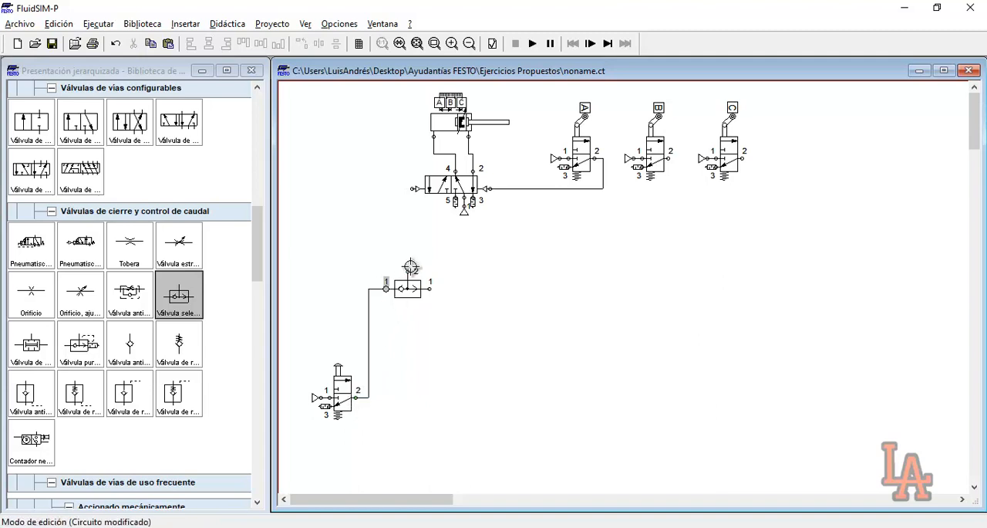
drag(409, 270, 414, 188)
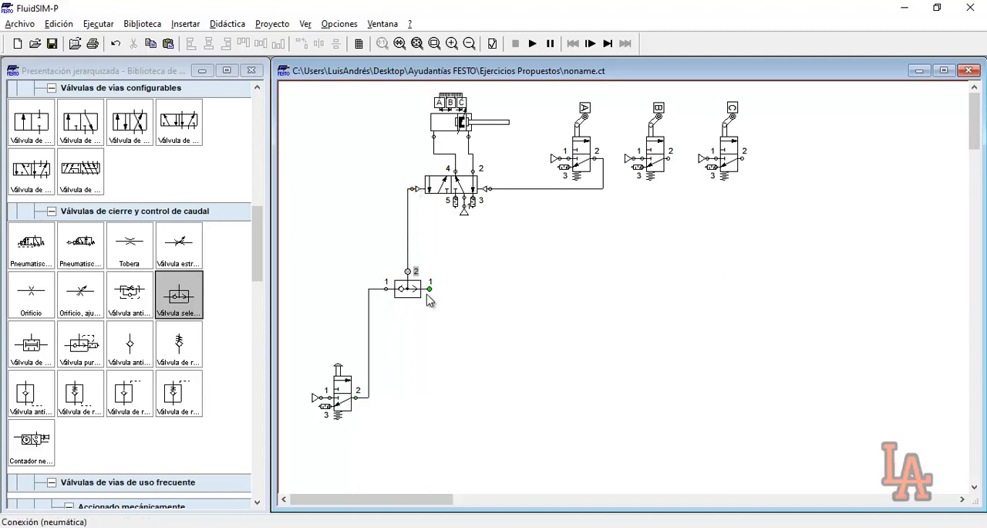
drag(428, 291, 677, 158)
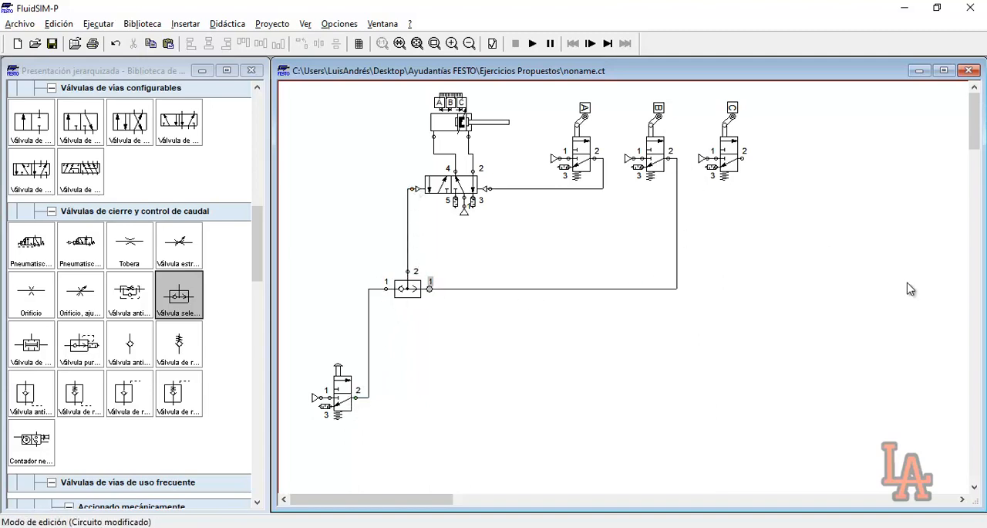
Simulate the circuit with the shuttle valve, actuate the push-button valve, and stop the simulation
click(533, 44)
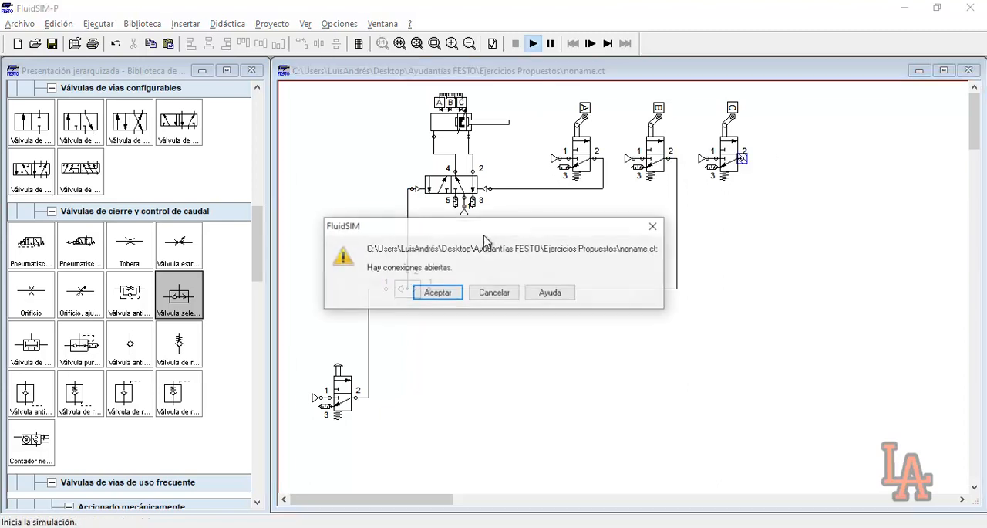
click(437, 298)
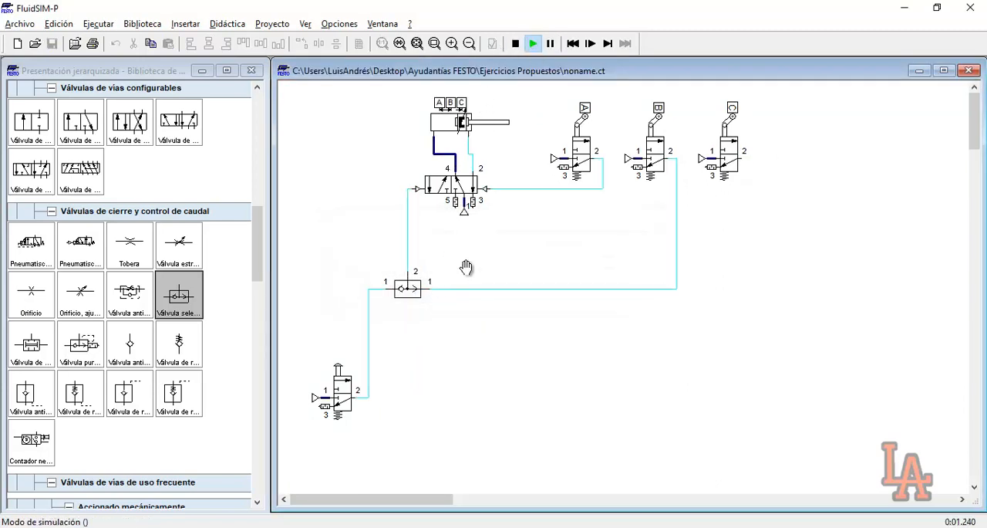
click(341, 371)
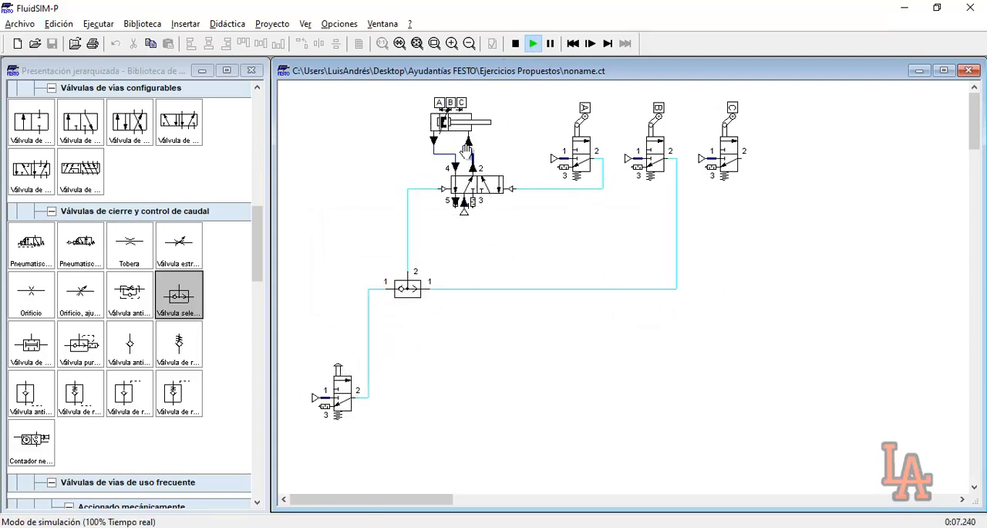
click(515, 43)
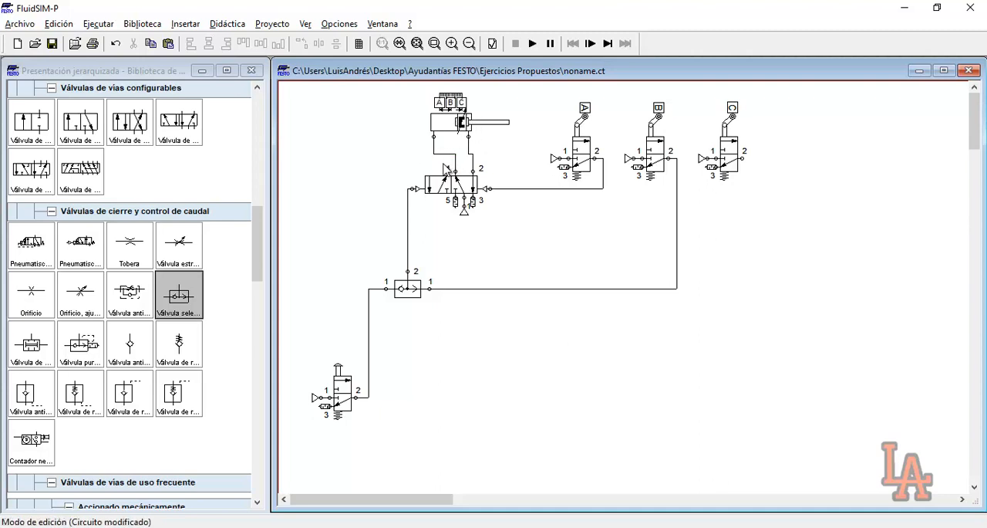
Place a normally closed deceleration valve from the valve groups below the line from roller valve B to the shuttle valve
scroll(170, 320, down, 4)
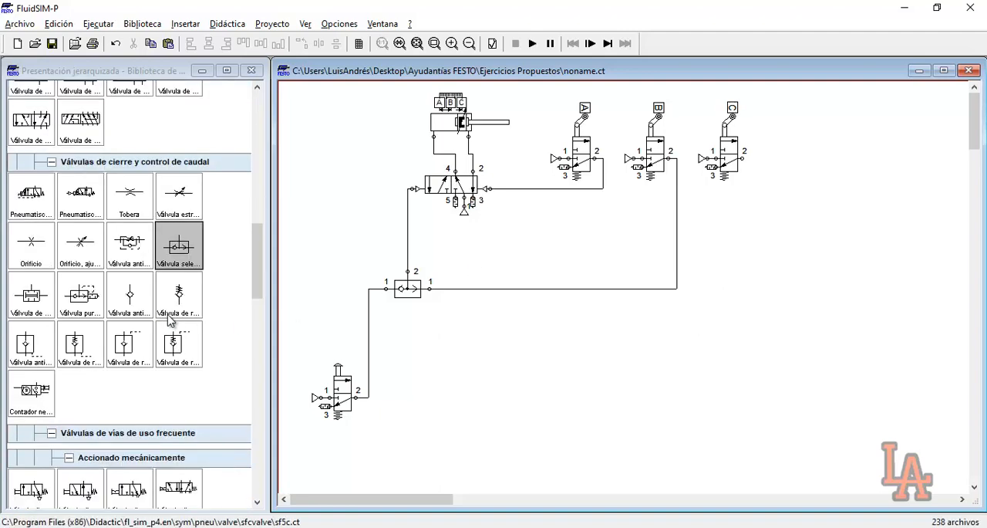
scroll(170, 321, down, 6)
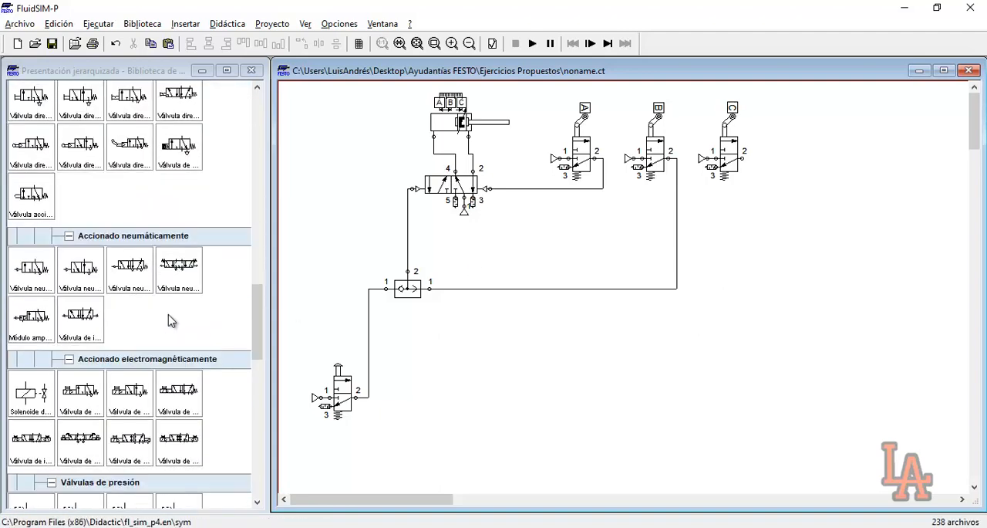
scroll(171, 320, down, 8)
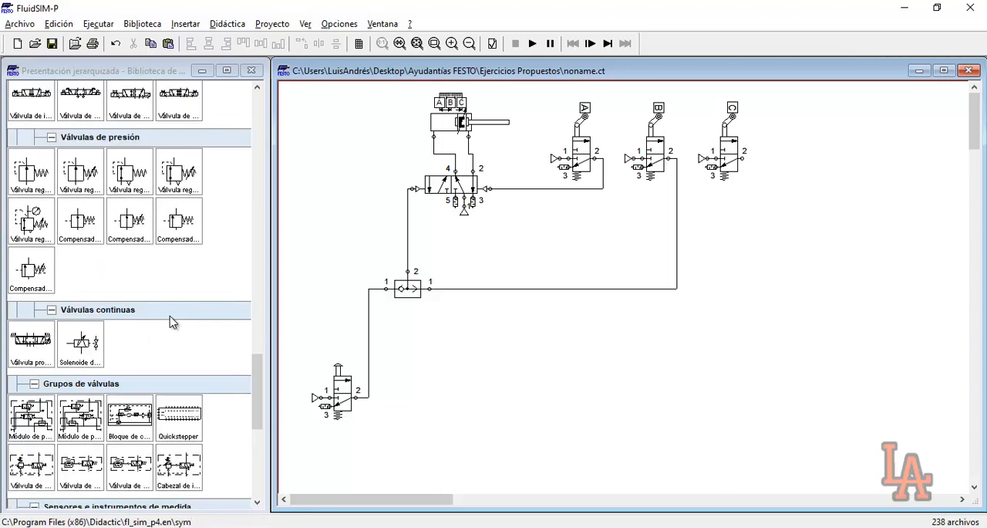
drag(80, 368, 672, 368)
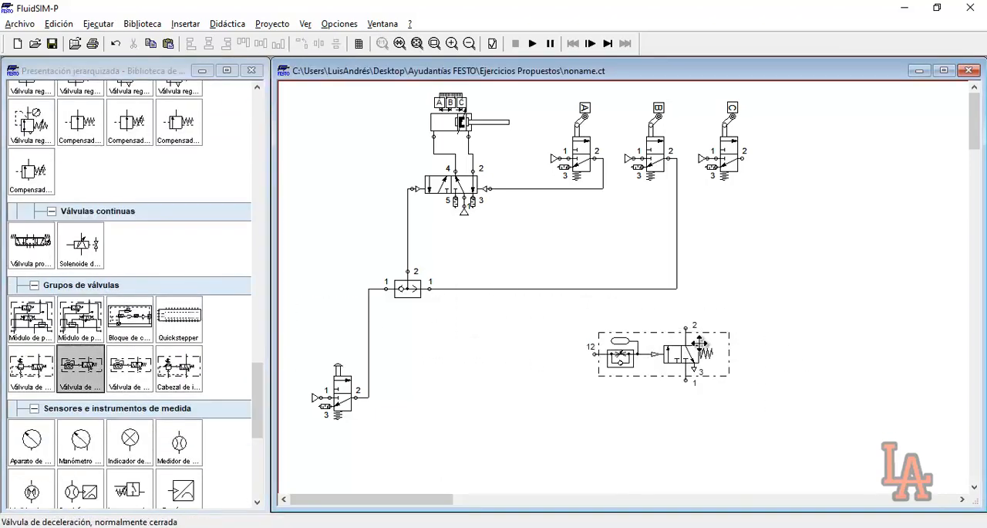
click(817, 351)
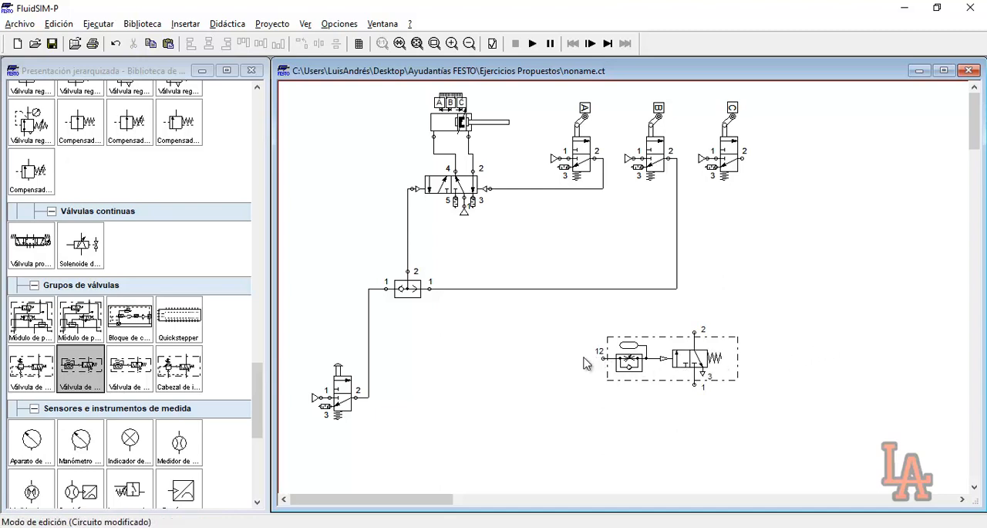
Examine the deceleration valve's settings for opening degree, accumulator volume and standard nominal flow rates
drag(573, 343, 608, 368)
mouse_move(631, 359)
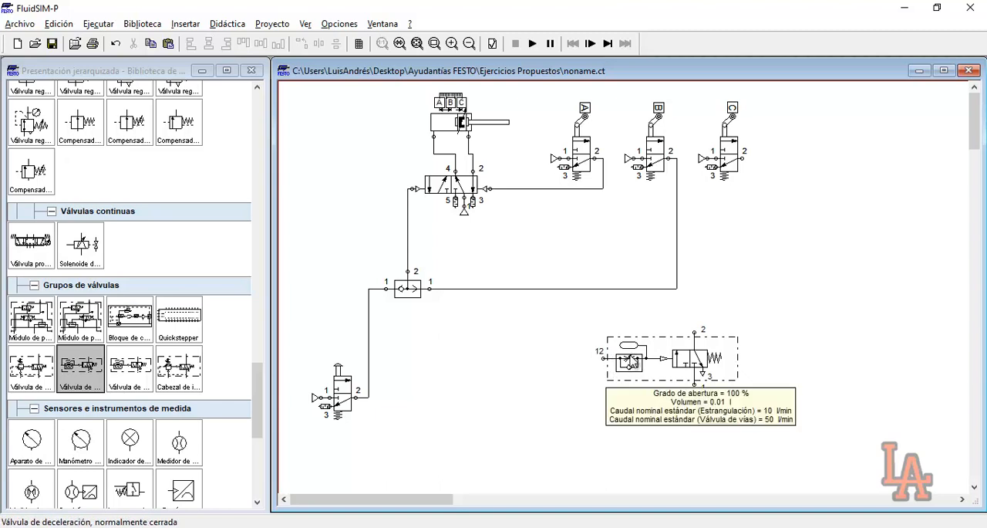
double_click(631, 353)
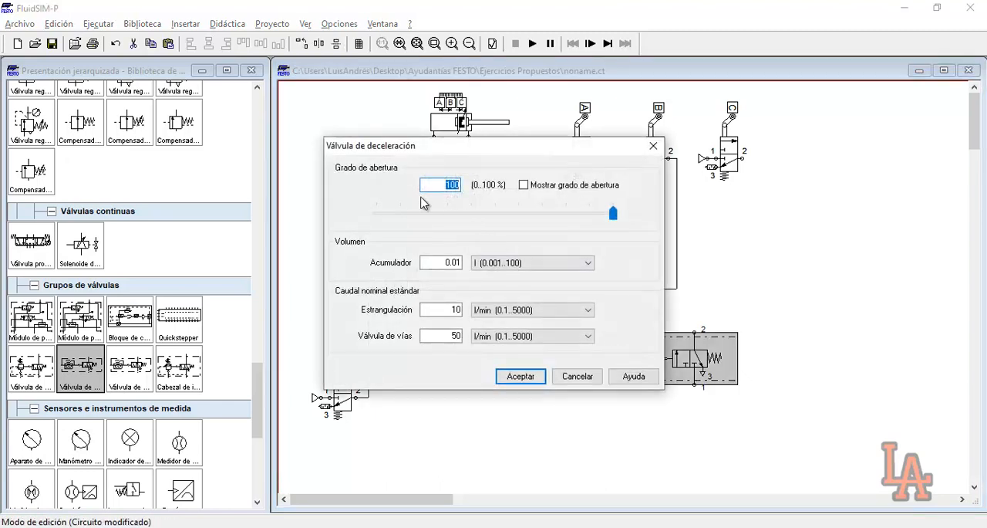
click(580, 377)
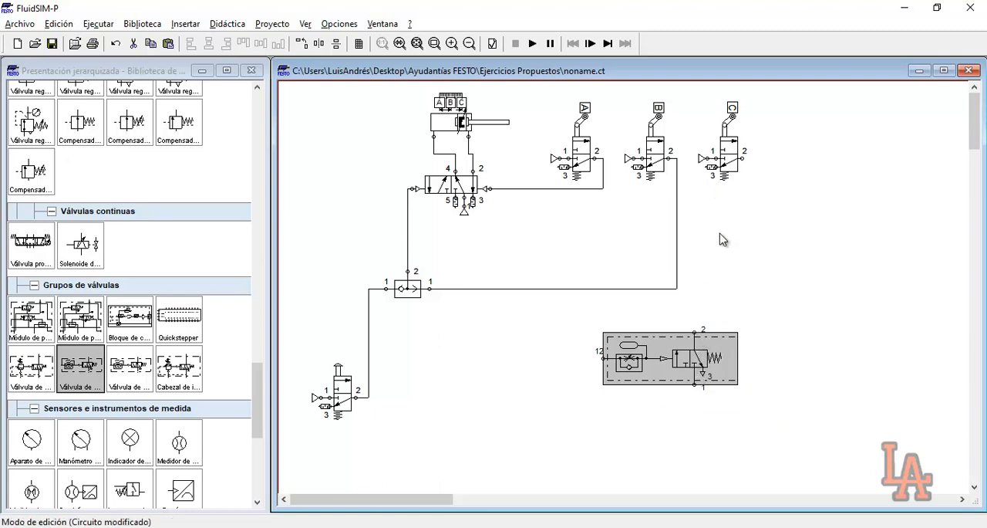
drag(567, 316, 785, 400)
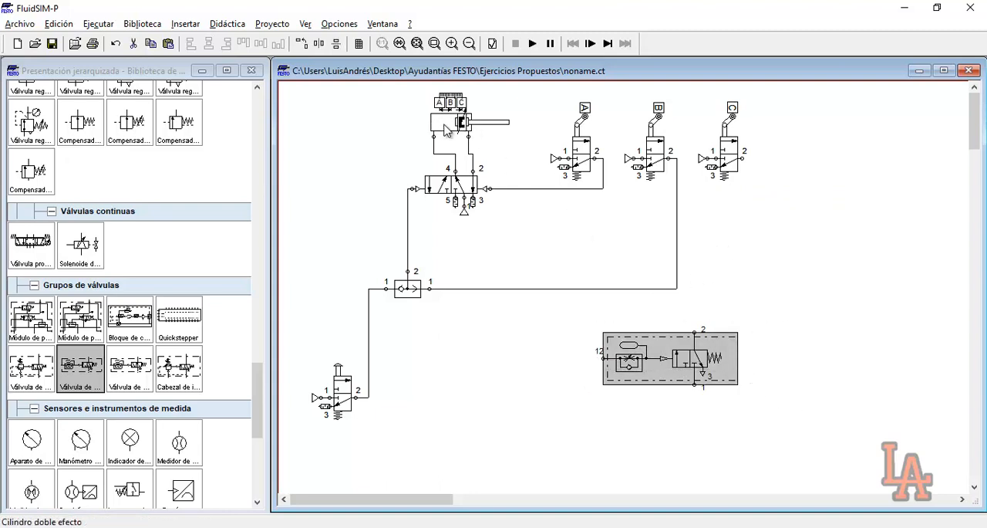
mouse_move(454, 131)
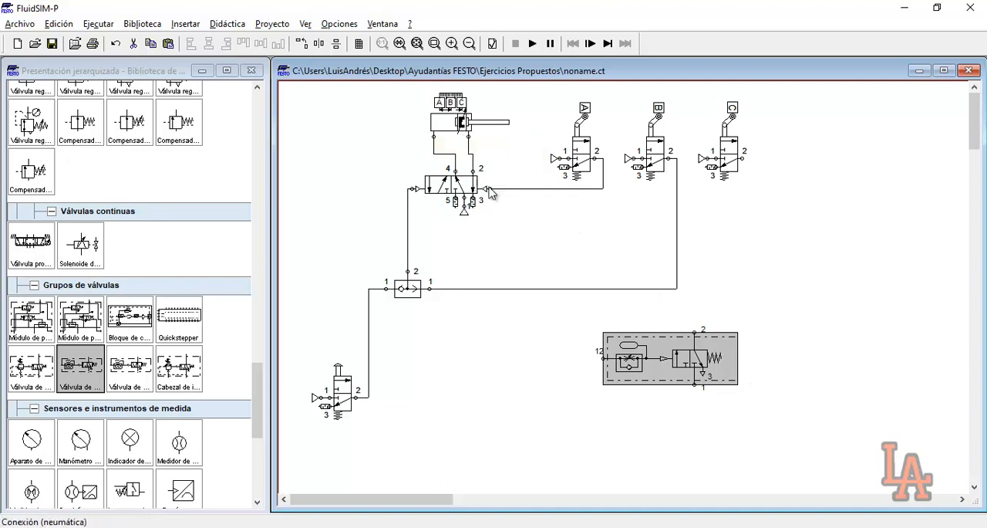
drag(525, 96, 672, 190)
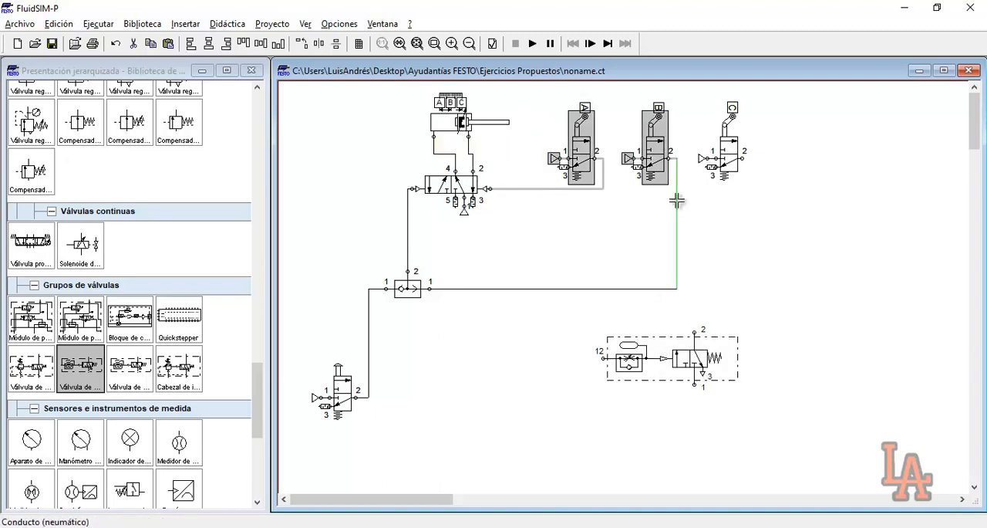
click(640, 220)
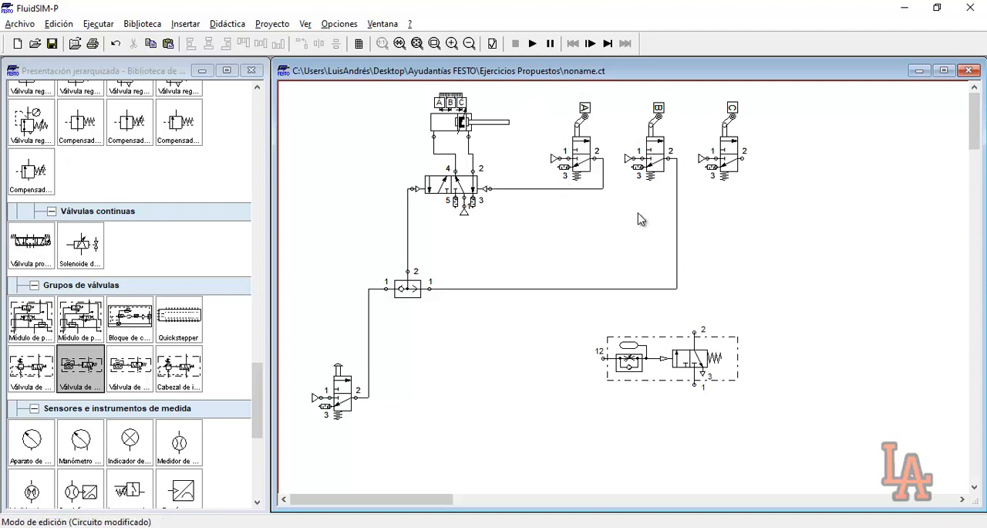
drag(617, 125, 668, 214)
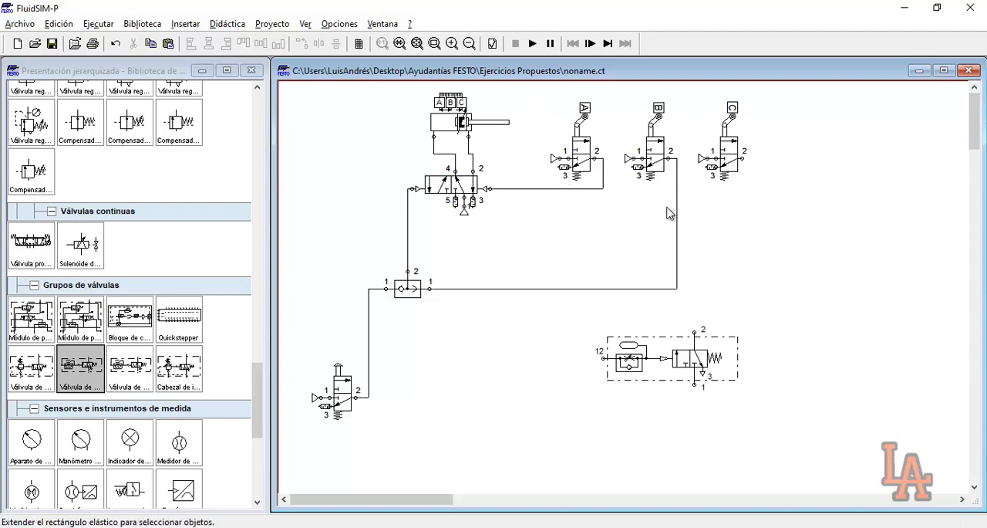
drag(625, 106, 674, 213)
mouse_move(454, 127)
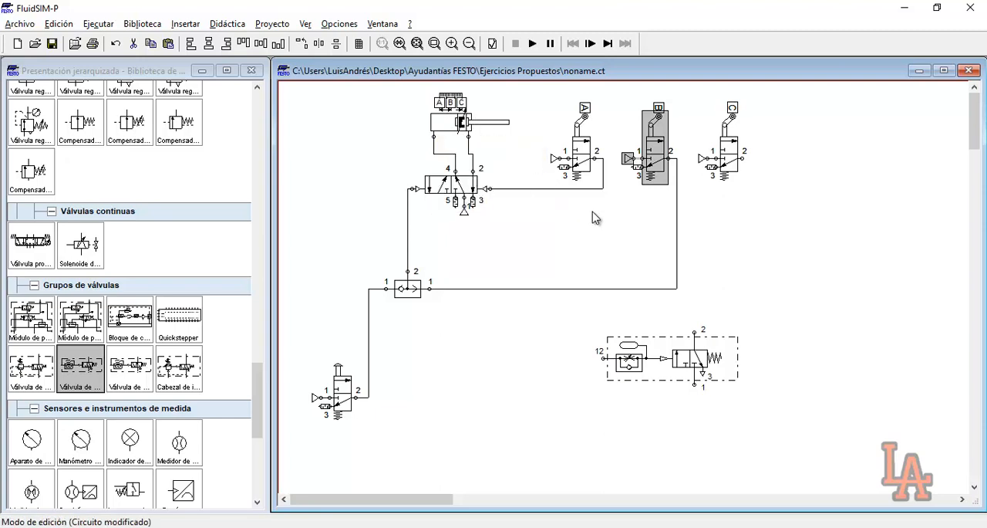
click(625, 223)
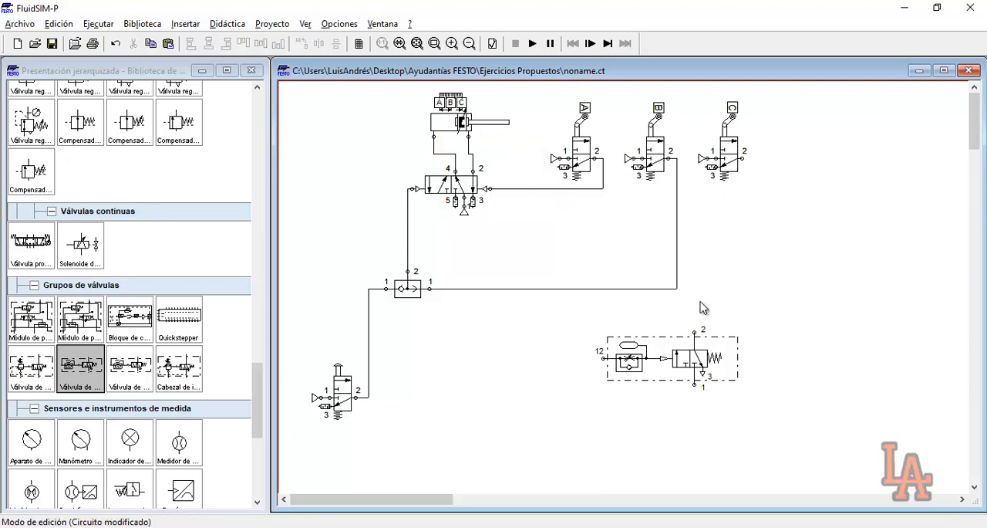
Place a configurable 3/n-way valve between roller valve C and the deceleration valve, with its first position as the initial position
scroll(212, 301, up, 10)
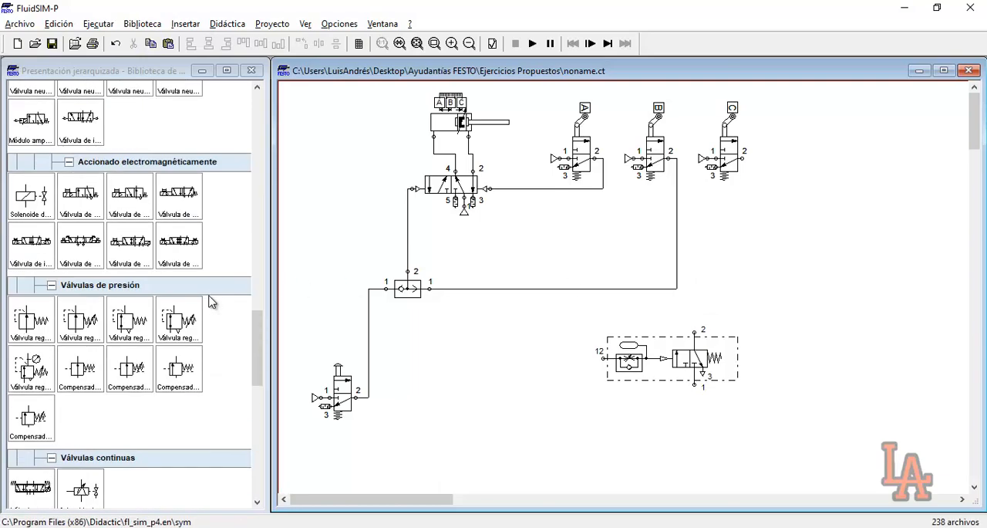
scroll(212, 301, up, 10)
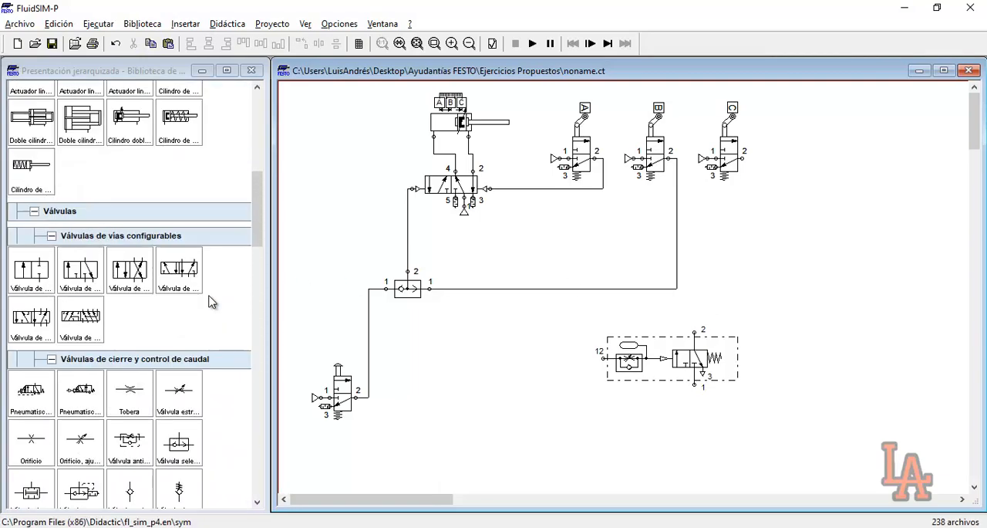
drag(80, 317, 720, 289)
click(747, 282)
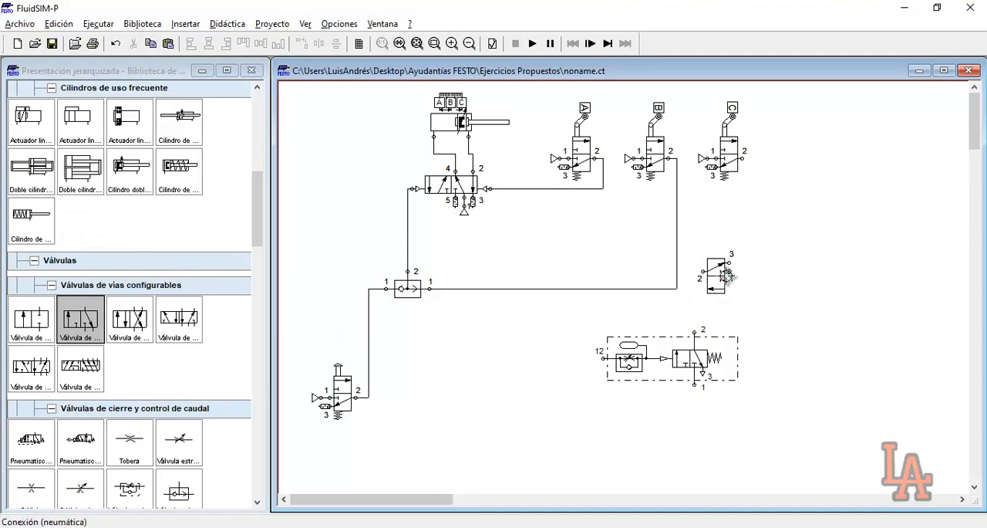
double_click(729, 271)
key(Return)
double_click(715, 277)
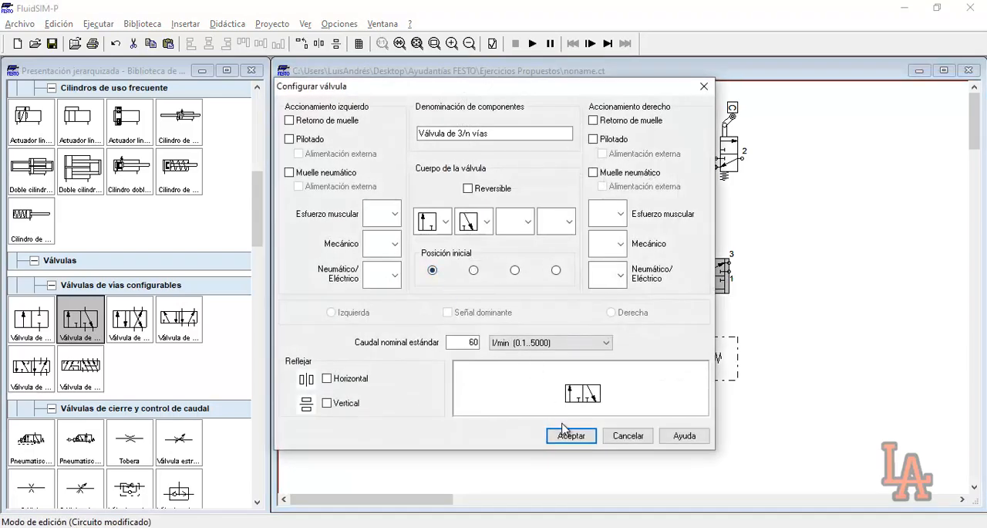
click(564, 430)
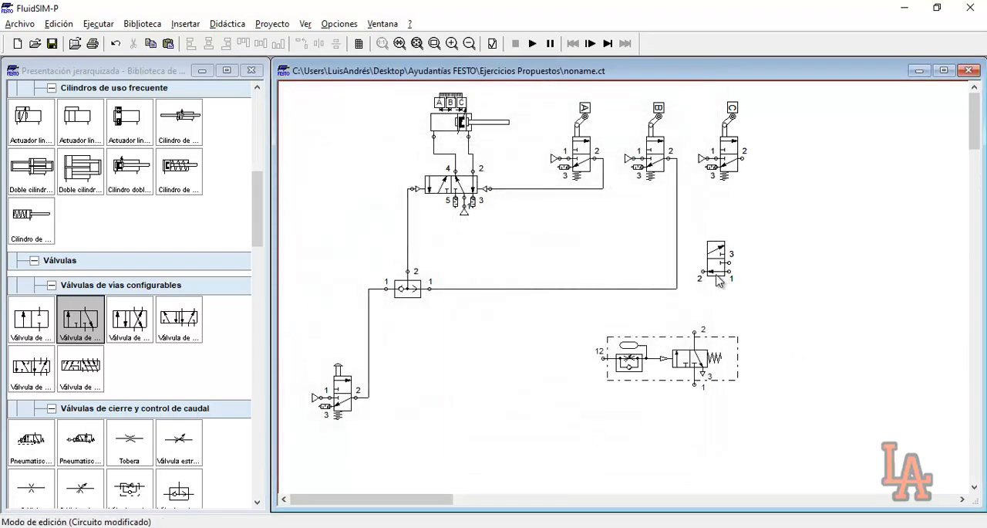
Replace the line from roller valve B to the shuttle valve by inserting the 3/n-way valve, connecting port 1 to B and port 2 to the shuttle valve
click(643, 288)
key(Delete)
drag(717, 266, 669, 158)
drag(652, 280, 432, 287)
click(665, 264)
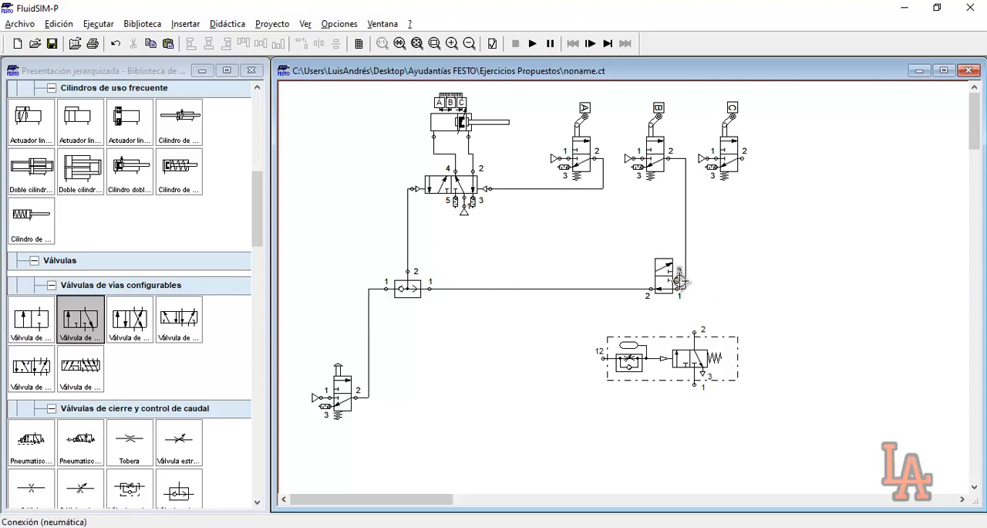
Fit a silencer to exhaust port 3 of the 3/n-way valve
double_click(678, 278)
click(494, 306)
click(493, 332)
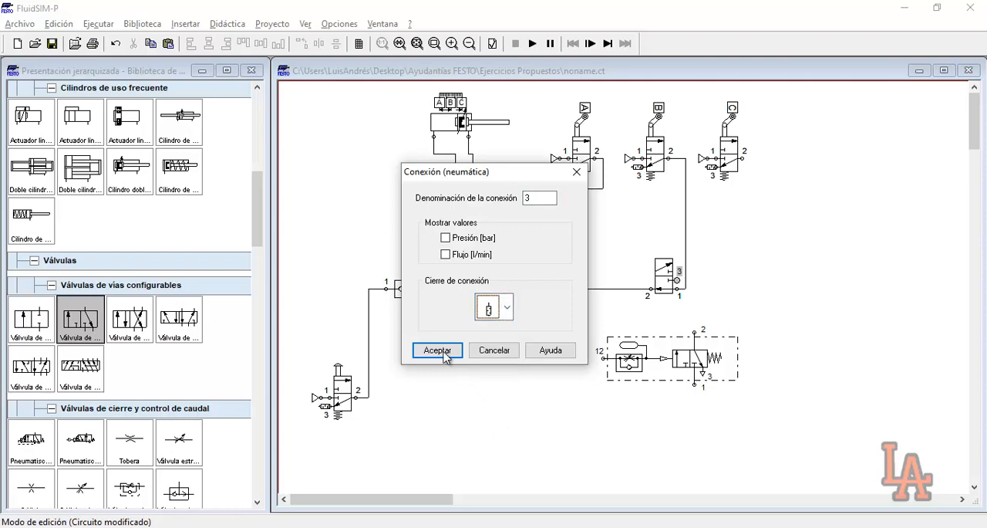
click(437, 349)
Configure the 3/n-way valve with pneumatic pilot actuation on both its left and right sides
double_click(667, 282)
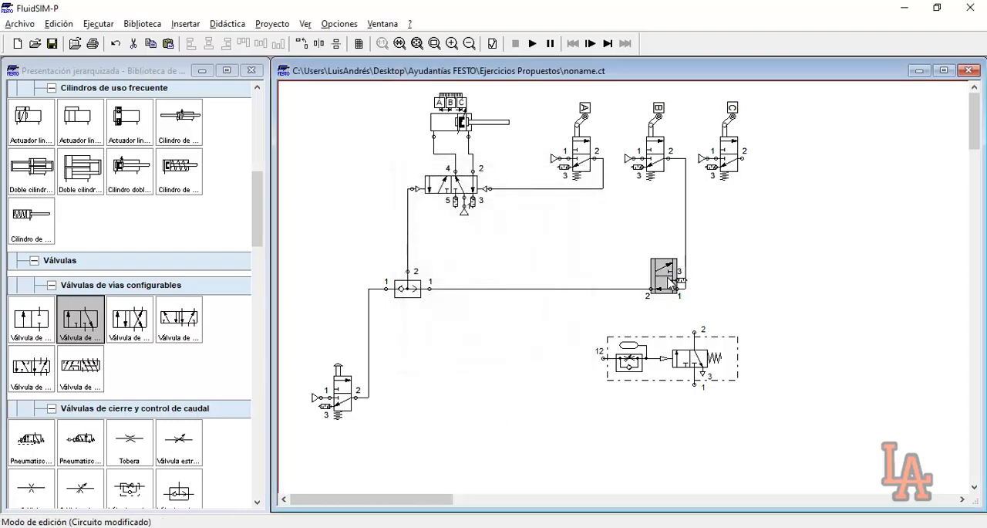
click(394, 275)
click(379, 344)
click(621, 276)
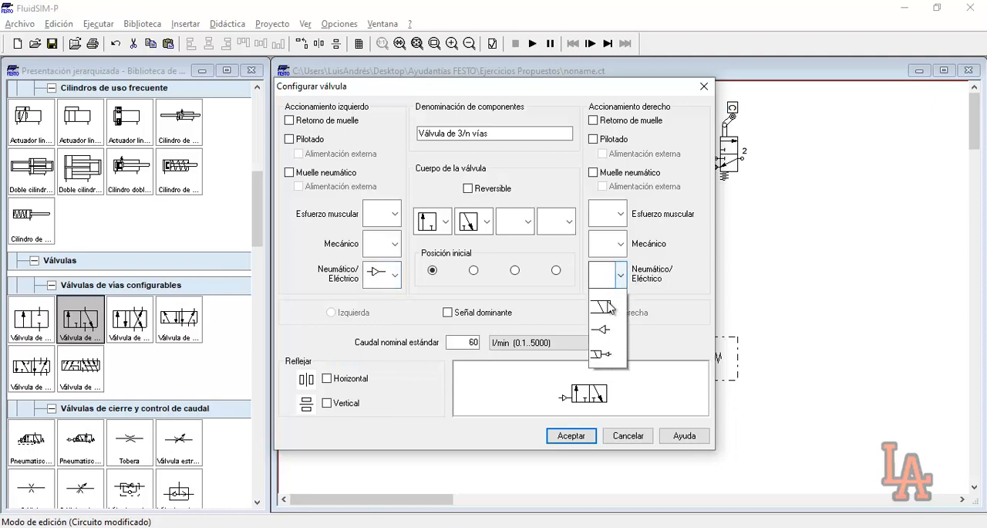
click(610, 345)
click(585, 437)
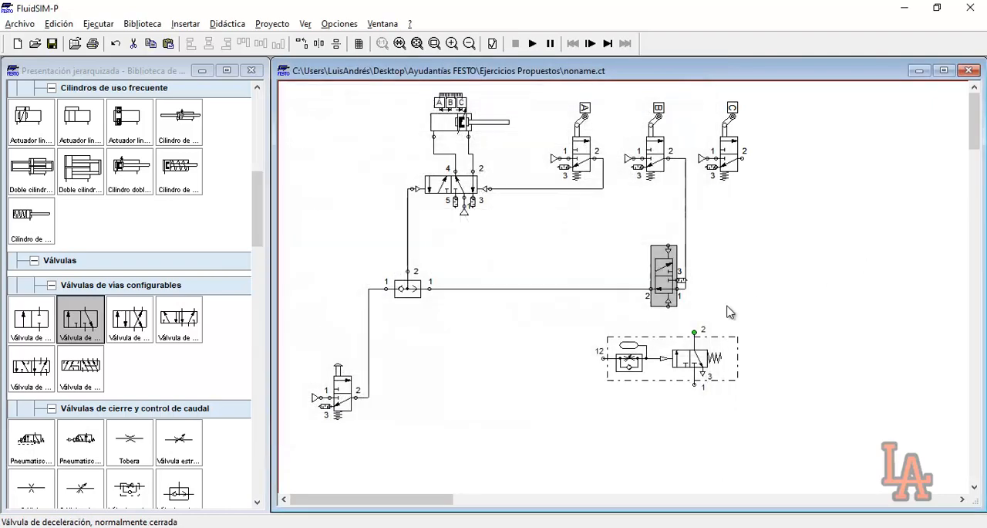
Move the deceleration valve so that its port 2 sits directly beneath the 3/n-way valve
drag(657, 350, 757, 418)
drag(607, 235, 718, 318)
click(744, 325)
Try a line from the deceleration valve's port 2 to the 3/n-way valve's upper pilot, and delete it
drag(665, 346, 670, 245)
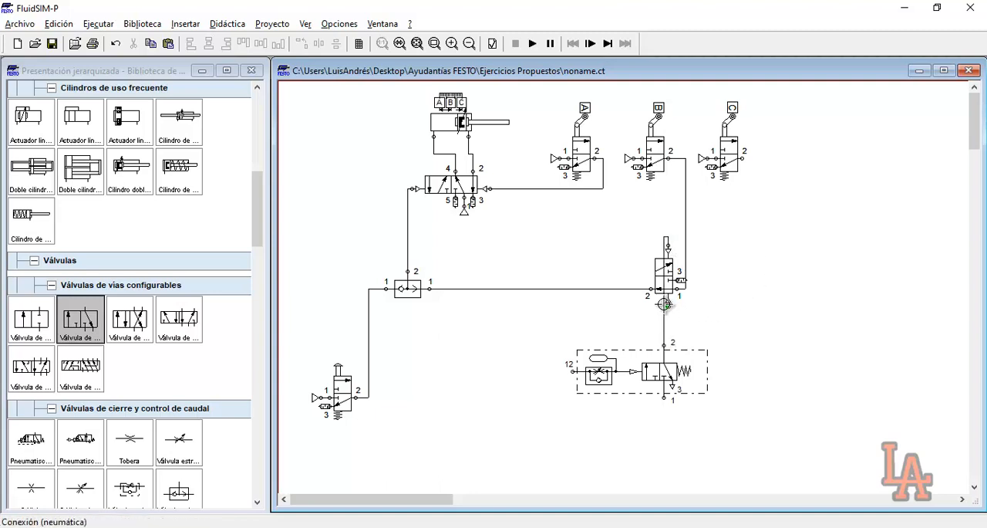
drag(665, 320, 733, 313)
click(763, 304)
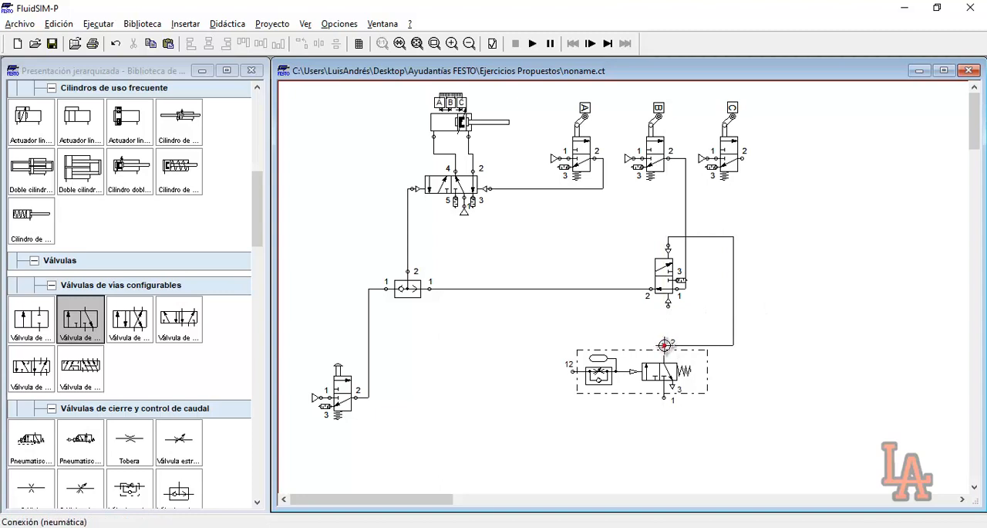
click(734, 288)
key(Delete)
Swap the two body positions of the 3/n-way valve and make the second, 1-to-2 flow position the initial one
click(668, 278)
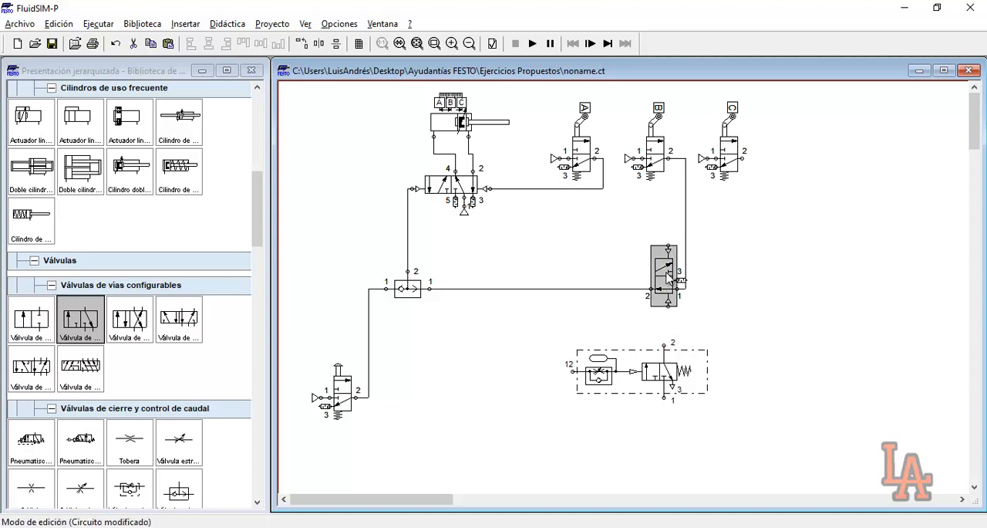
double_click(668, 277)
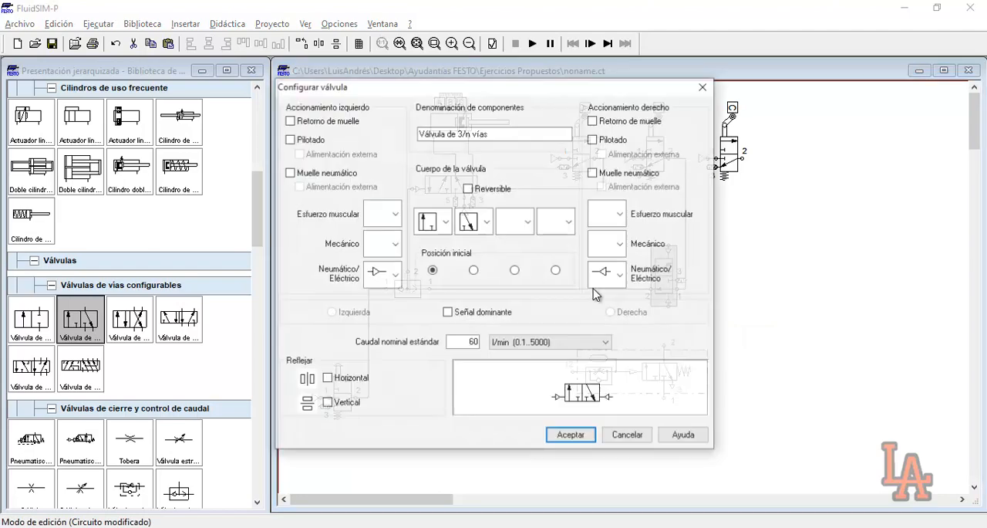
click(487, 222)
click(479, 279)
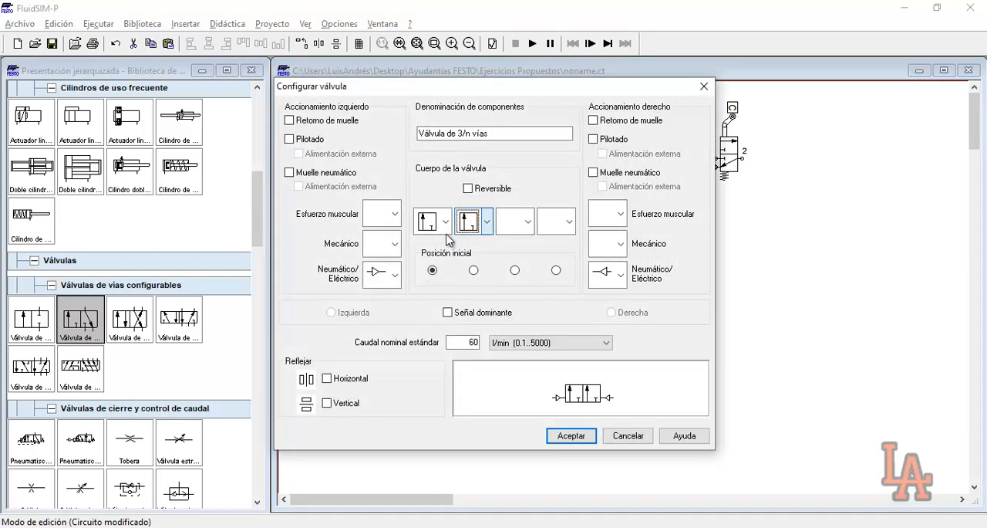
click(445, 221)
click(440, 294)
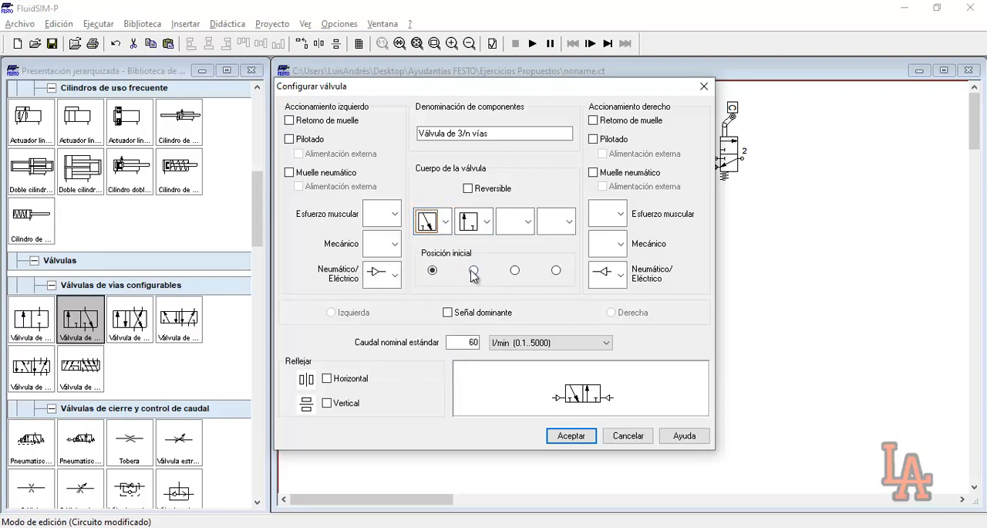
click(571, 435)
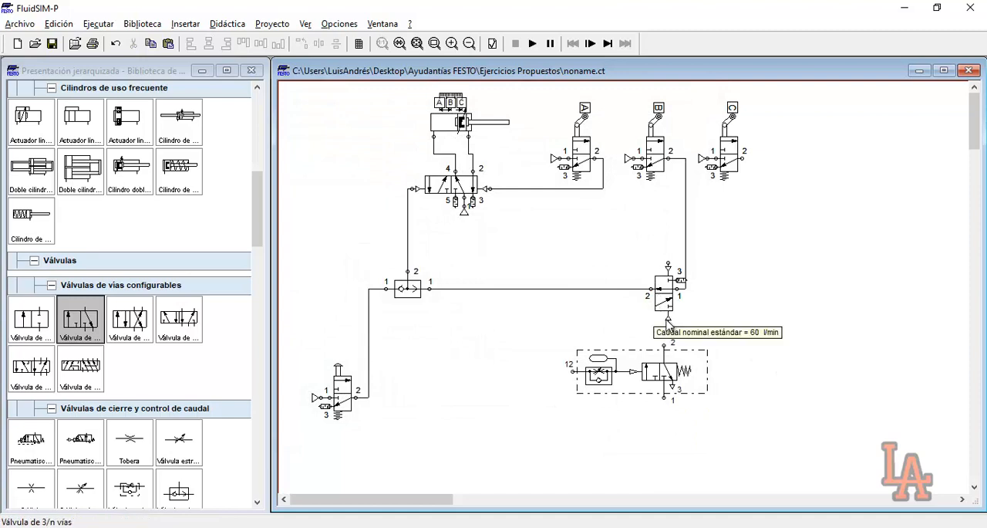
Align the deceleration valve with the 3/n-way valve's lower pilot and connect its port 2 to that pilot
drag(596, 365, 601, 365)
click(669, 331)
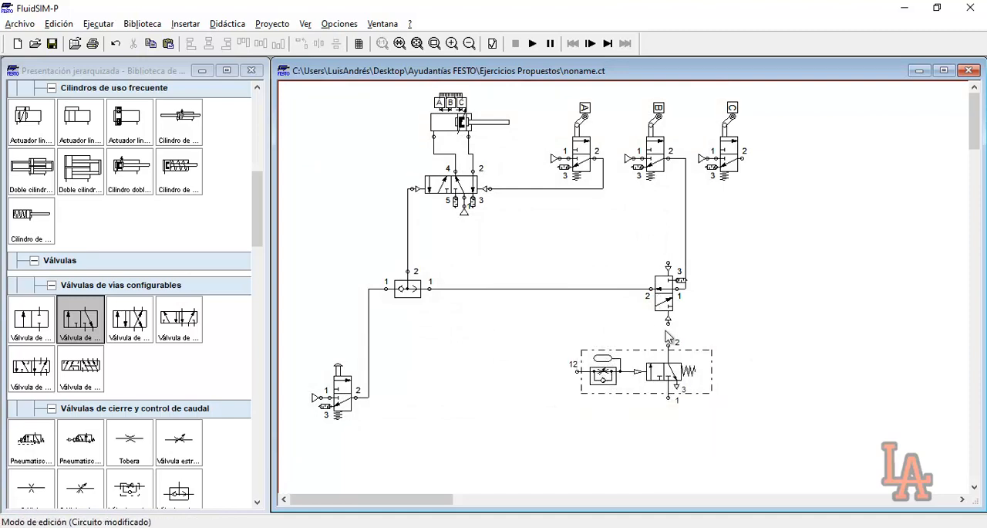
drag(668, 344, 668, 317)
drag(676, 265, 679, 272)
drag(537, 336, 739, 410)
drag(552, 351, 582, 377)
drag(547, 344, 759, 451)
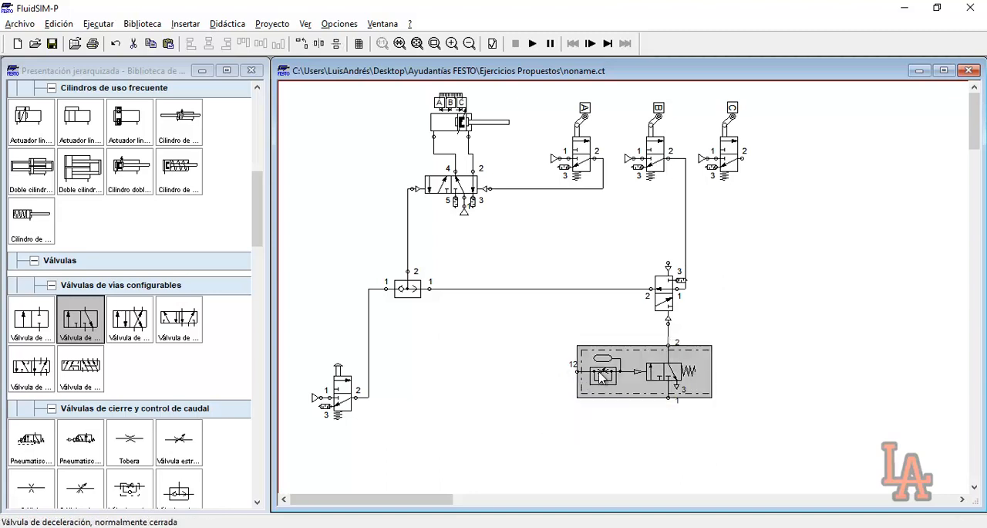
mouse_move(621, 381)
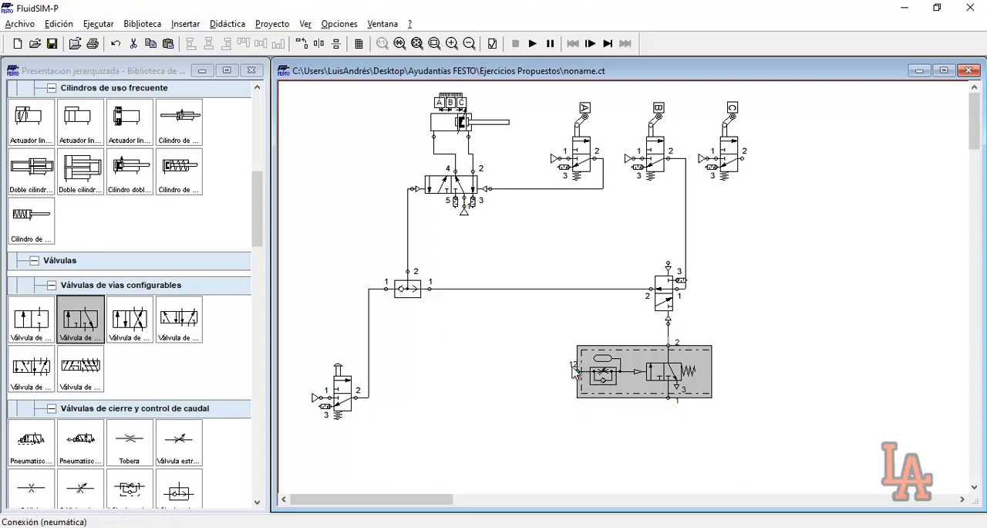
Connect the deceleration valve's port 12 to the pushbutton valve's output line and place a compressed-air source at its port 1
mouse_move(555, 360)
mouse_down()
mouse_move(585, 381)
mouse_move(368, 364)
mouse_up()
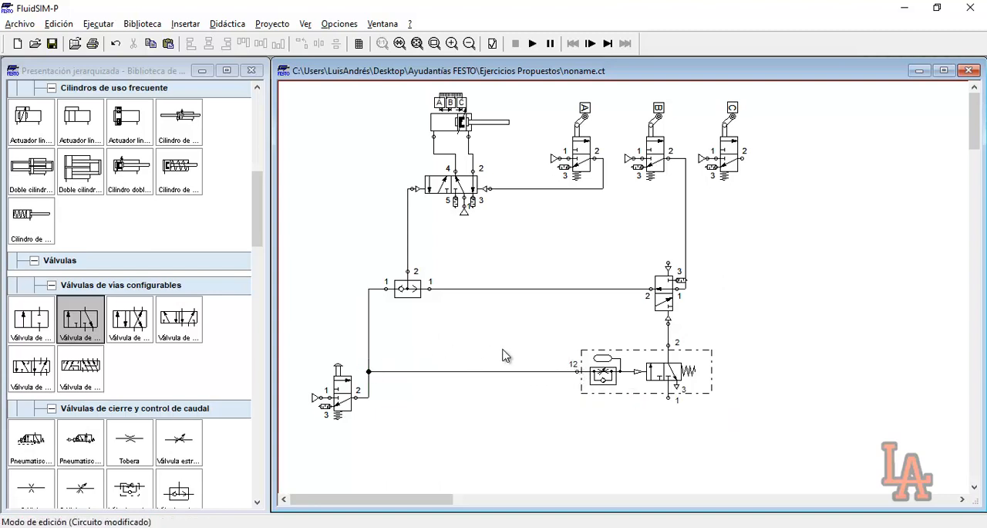
drag(297, 345, 412, 431)
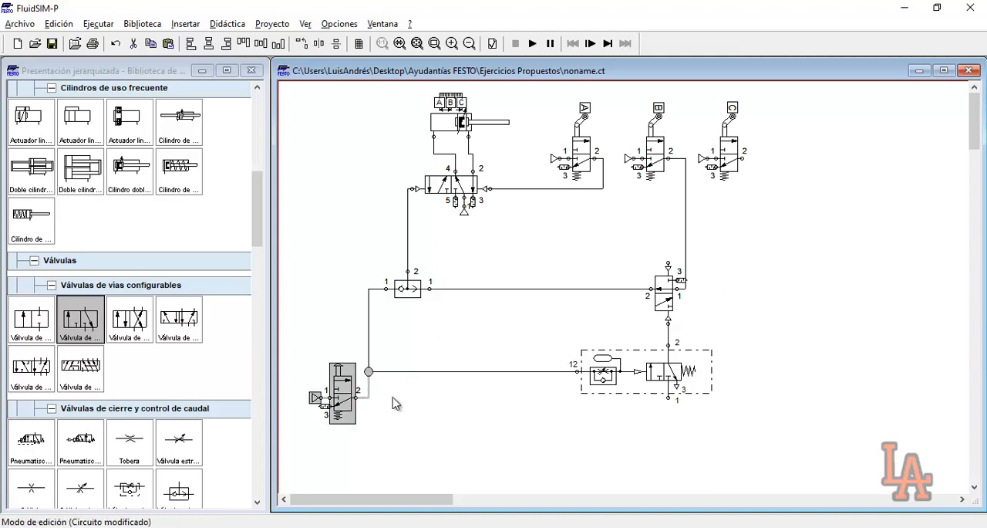
click(386, 396)
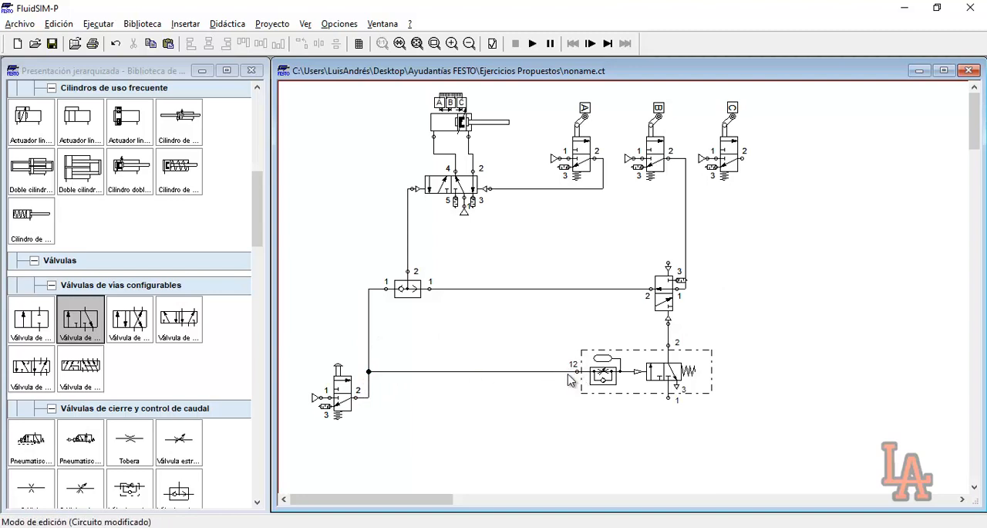
drag(561, 337, 742, 428)
scroll(153, 232, up, 5)
scroll(153, 231, up, 5)
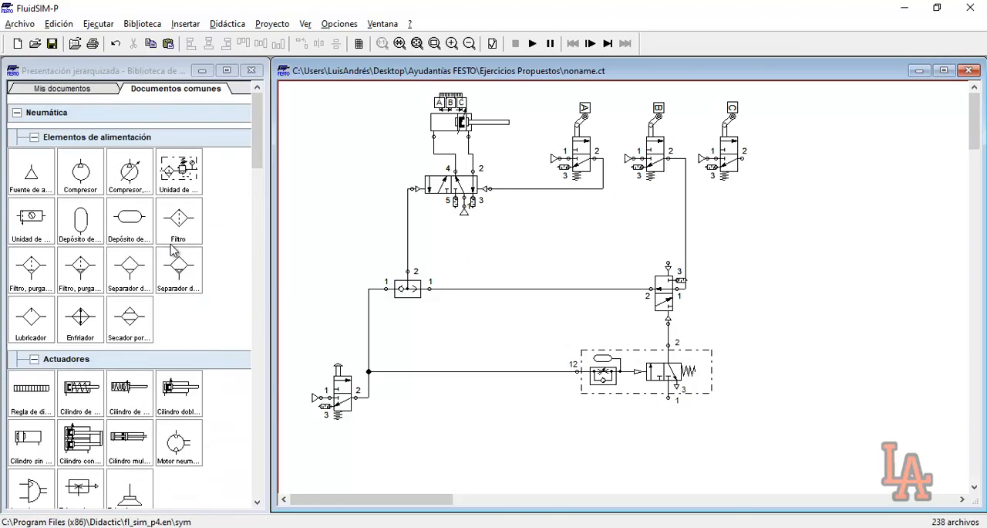
drag(33, 166, 668, 410)
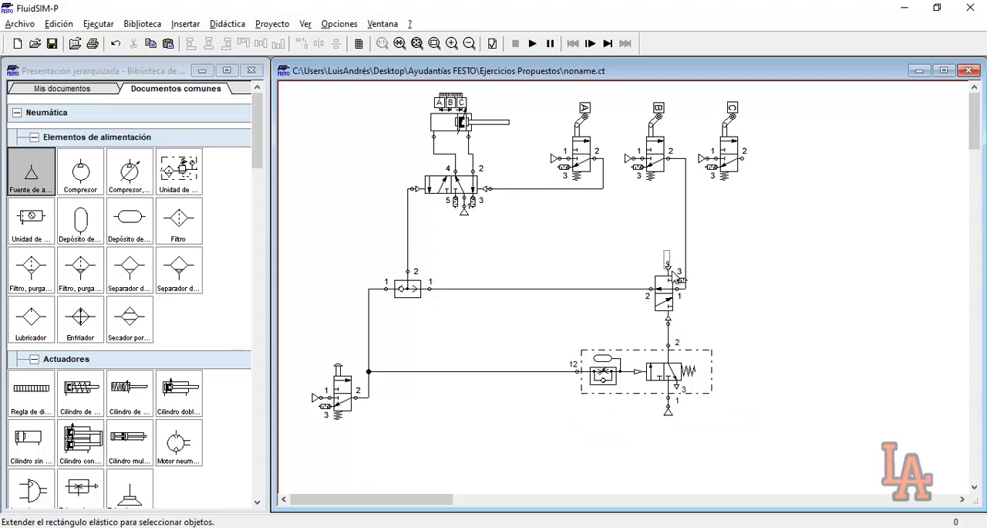
Shift roller valve C slightly to the right
drag(671, 267, 671, 267)
click(740, 157)
drag(741, 156, 745, 153)
click(747, 157)
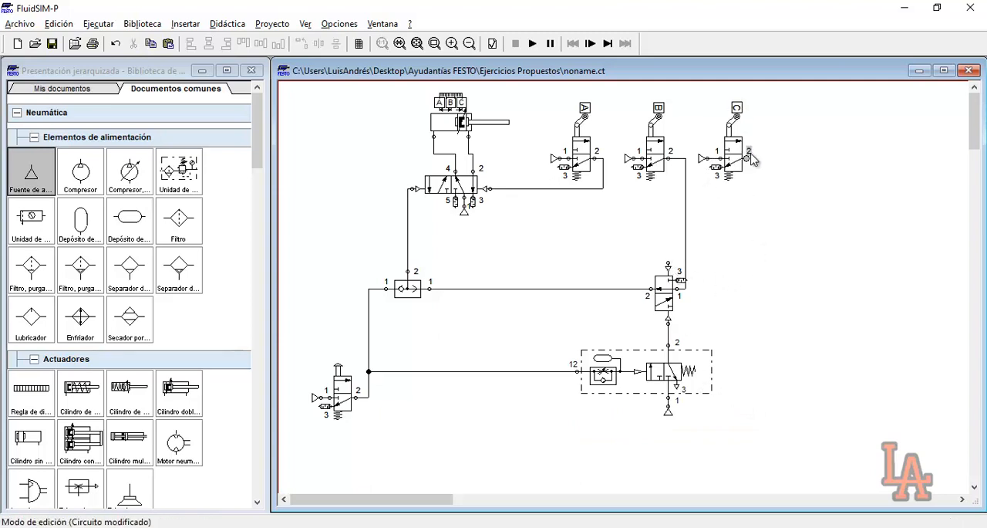
Start the simulation despite the open connections, pause it and actuate the manual pushbutton valve
click(532, 43)
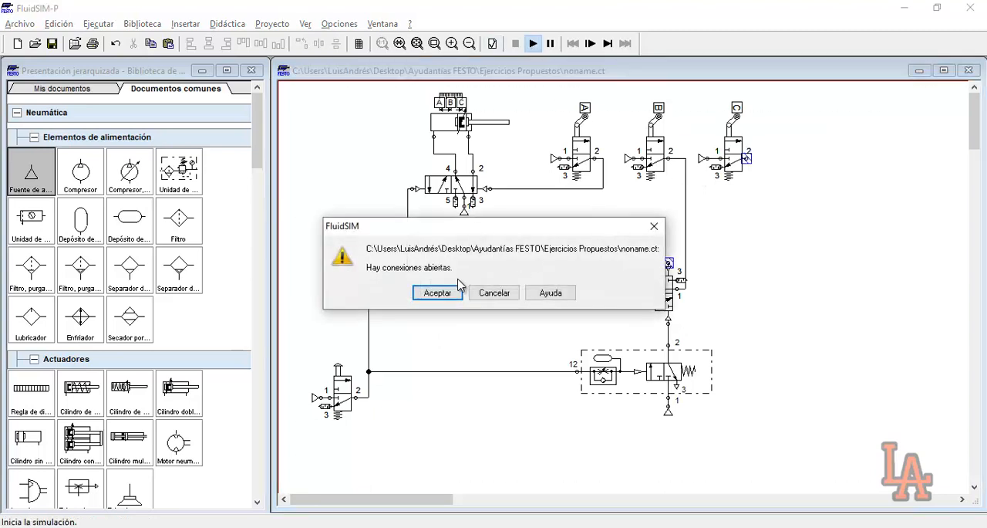
click(455, 294)
click(451, 295)
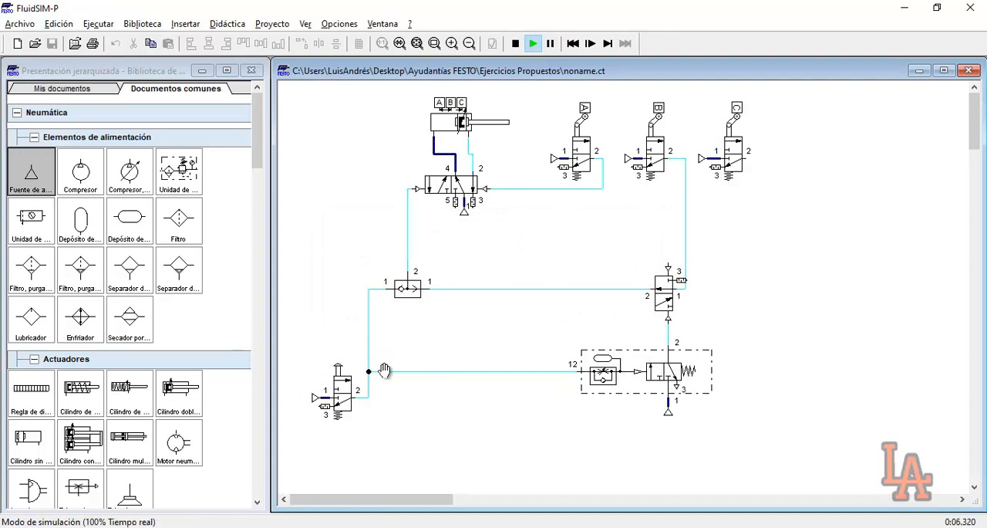
click(550, 43)
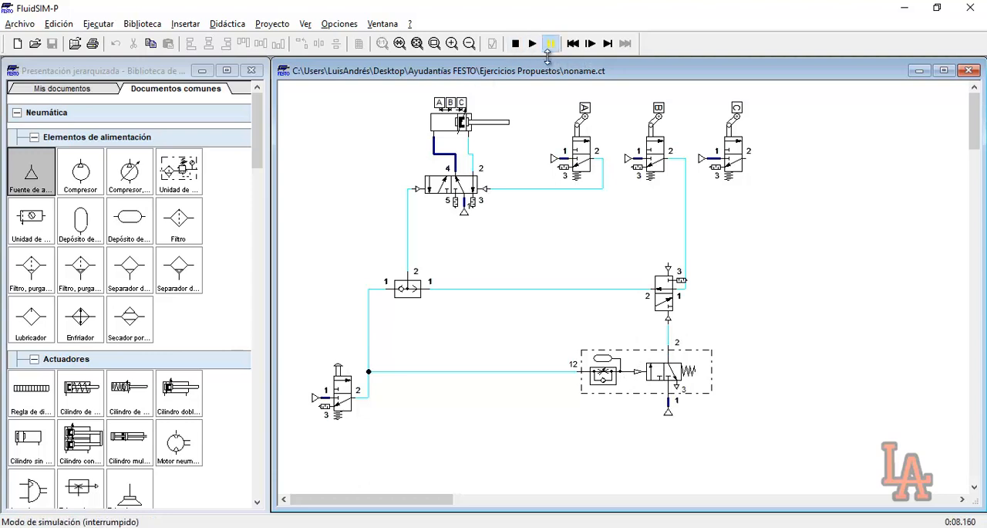
click(339, 375)
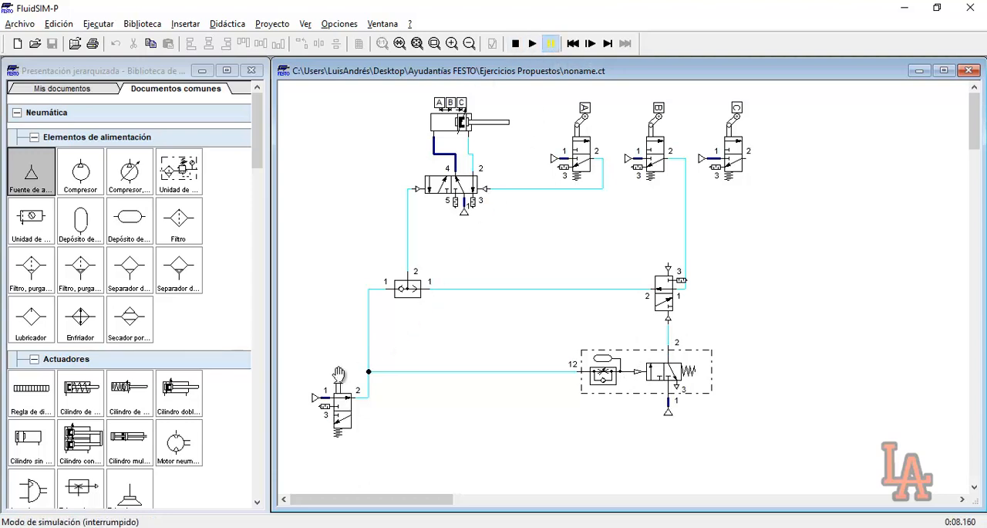
Advance the paused simulation step by step, resume continuous running to watch the cylinder oscillate, and stop it
click(594, 44)
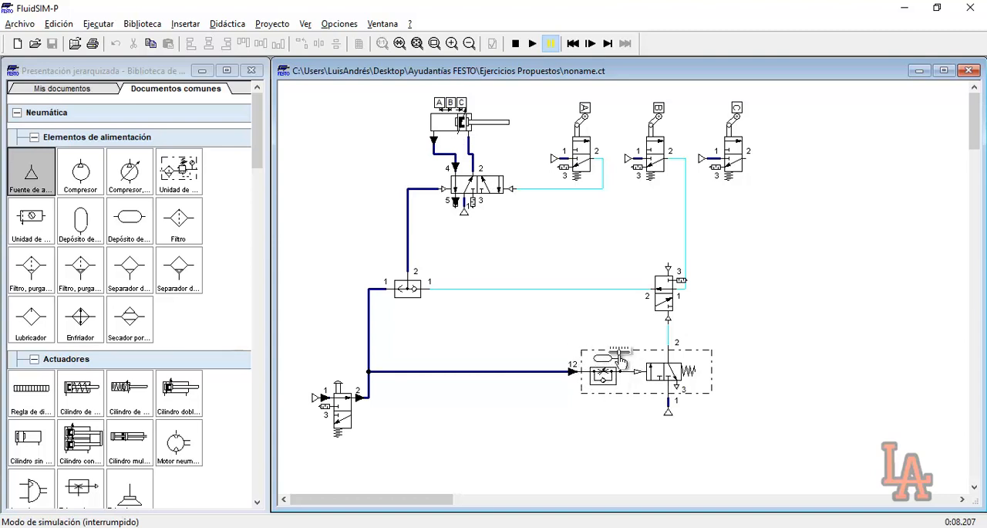
click(590, 44)
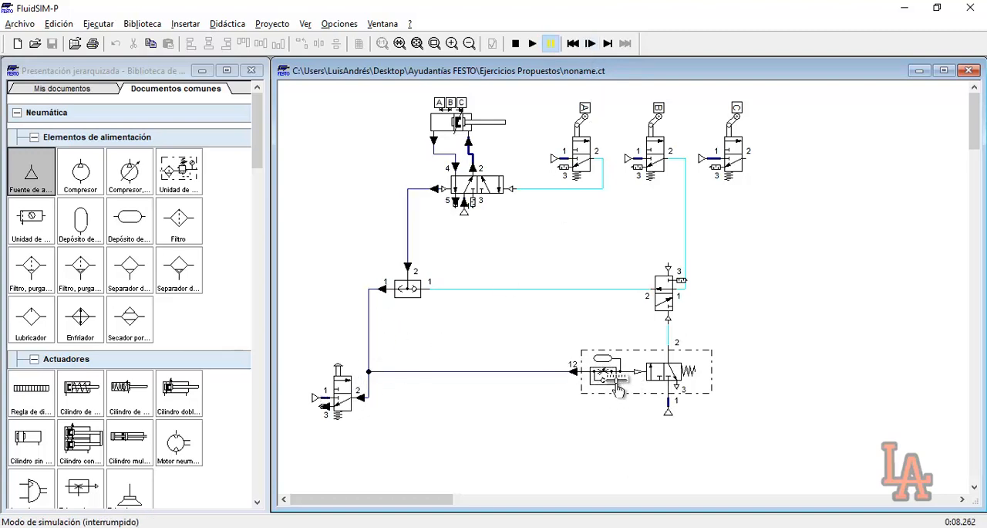
click(591, 44)
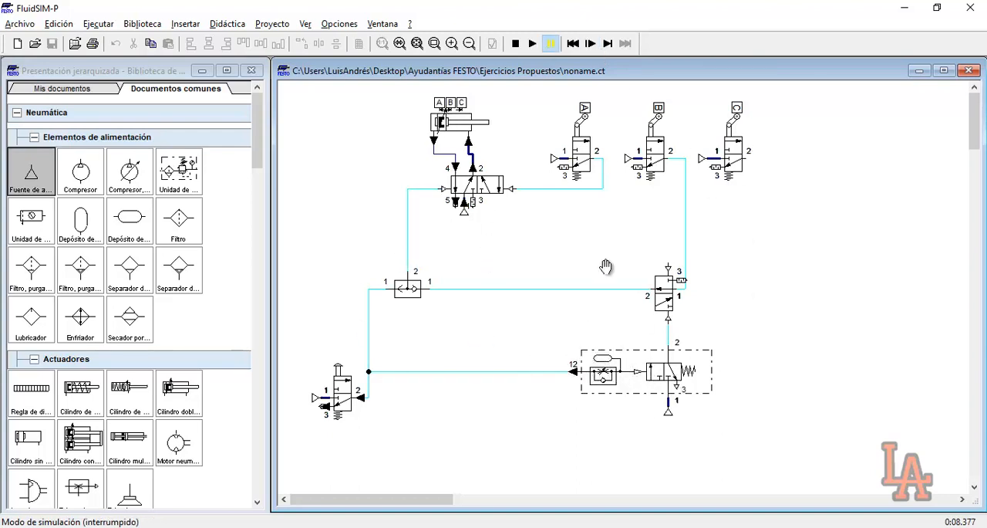
click(532, 43)
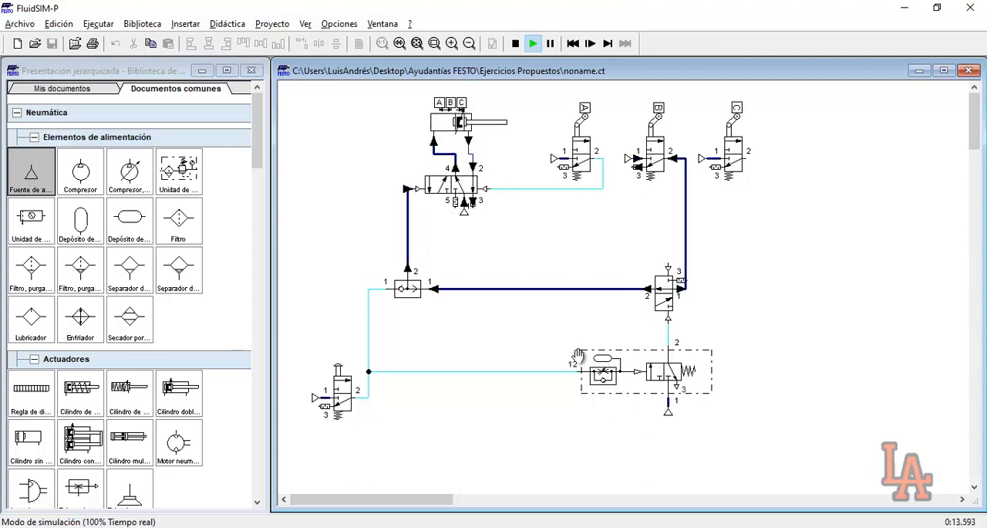
click(515, 43)
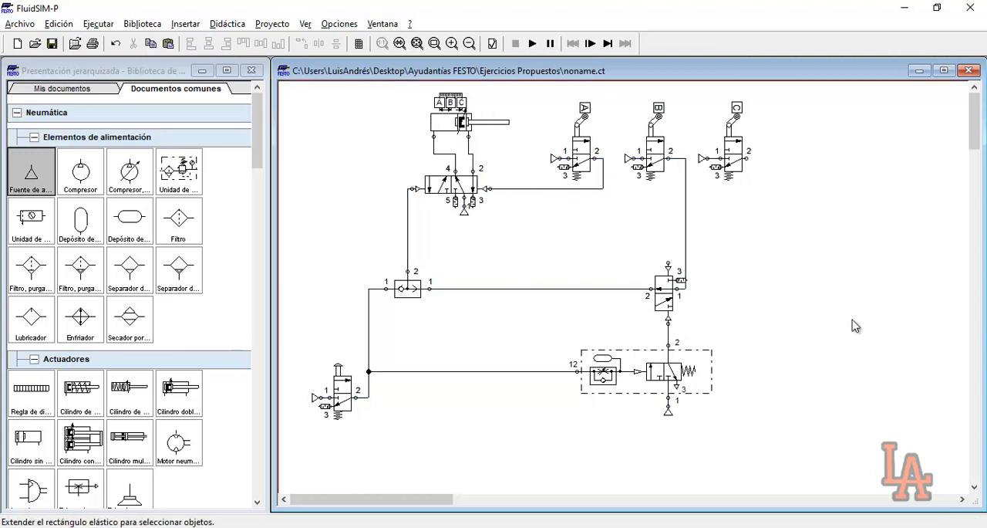
Delete the line feeding the deceleration valve's port 12 and insert a configurable 3/n-way valve between the pushbutton and deceleration valves
click(484, 371)
key(Delete)
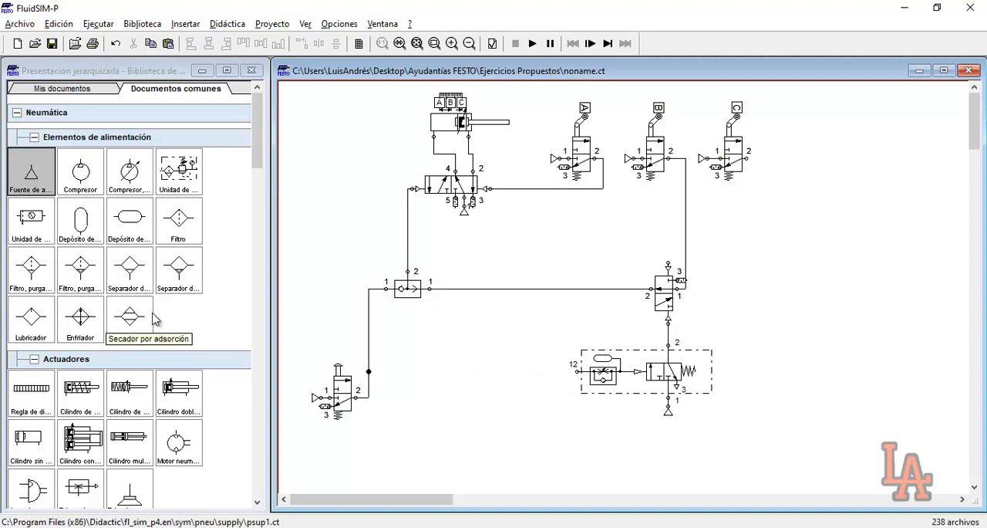
scroll(154, 318, down, 2)
scroll(93, 344, down, 1)
scroll(92, 343, down, 4)
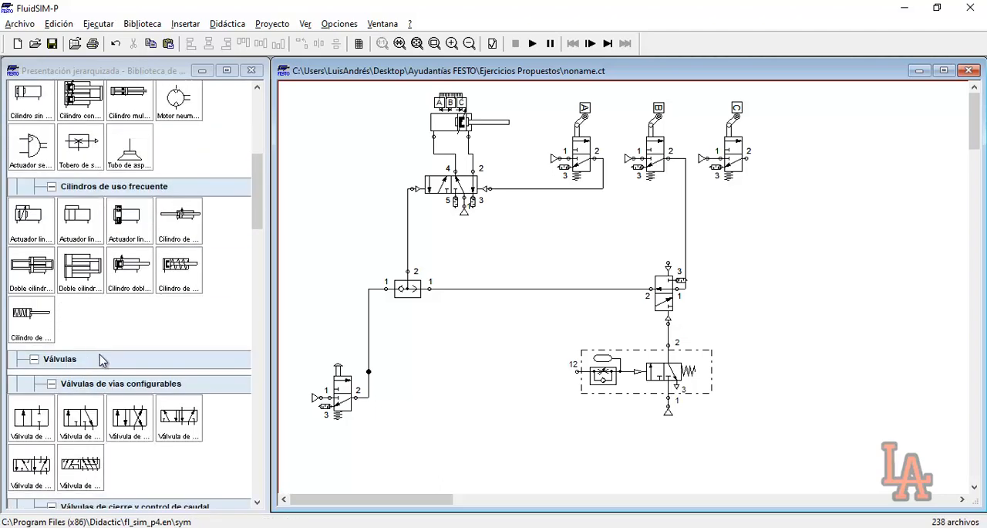
drag(80, 437, 490, 402)
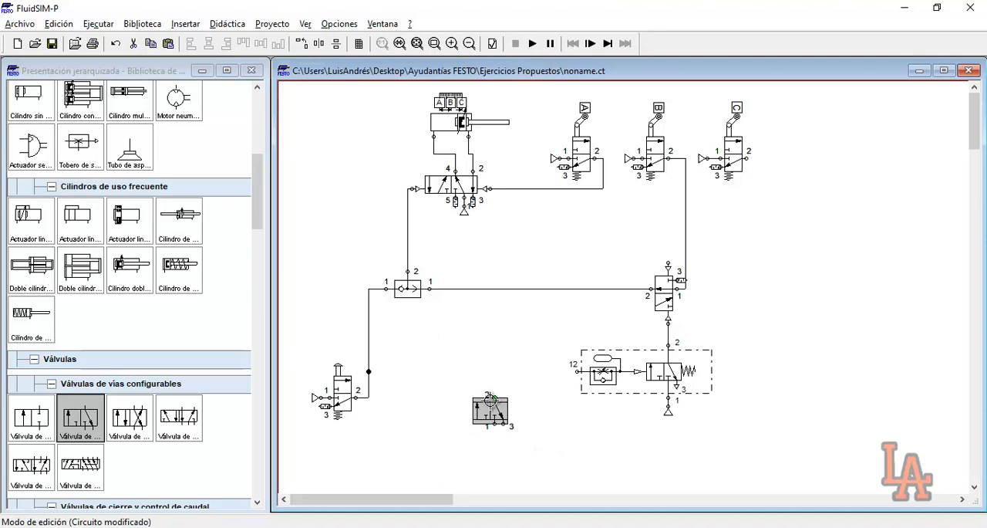
Nudge the newly inserted 3/n-way valve slightly to the right
click(755, 474)
drag(425, 371, 549, 450)
drag(428, 369, 540, 392)
scroll(533, 401, down, 2)
scroll(545, 345, up, 2)
click(469, 371)
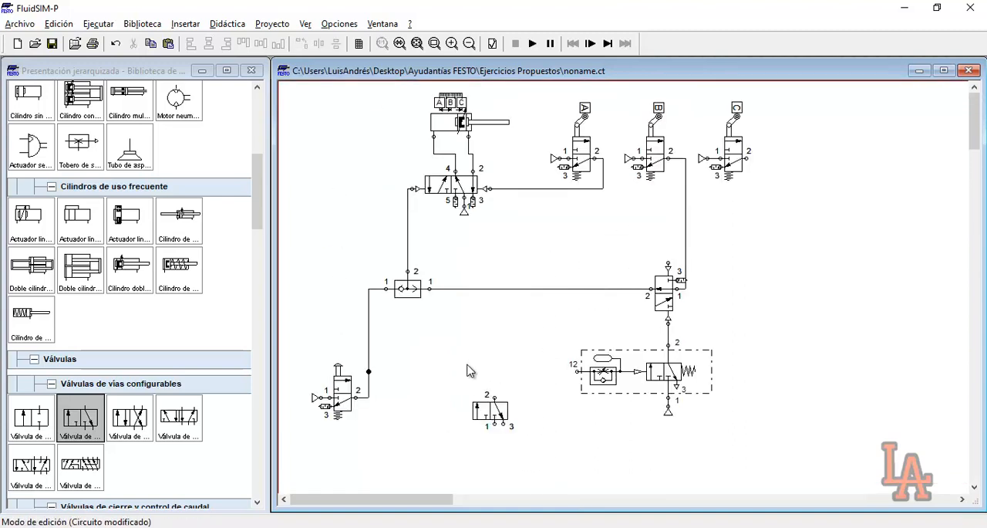
drag(460, 382, 511, 437)
drag(472, 404, 477, 404)
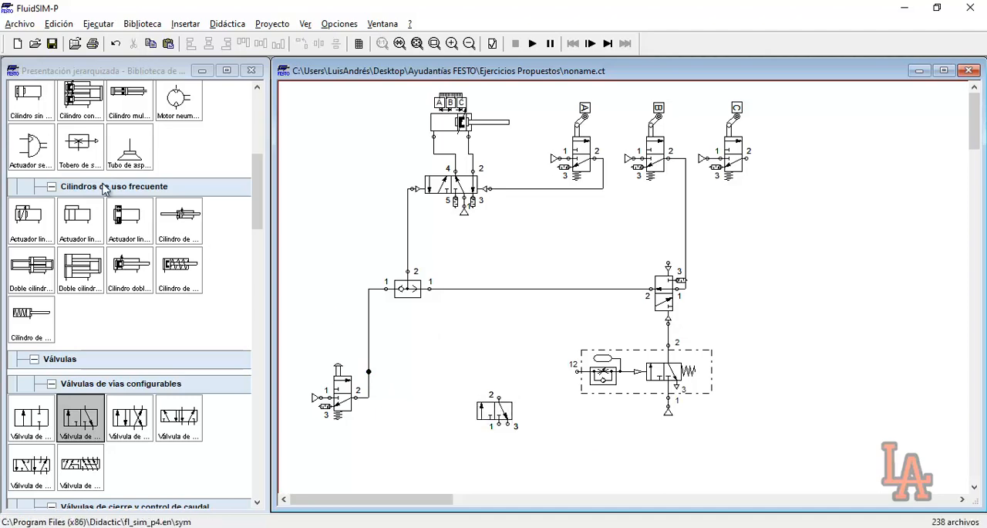
Place a compressed-air source at port 1 of the new 3/n-way valve and close its port 3 with a silencer
scroll(128, 202, up, 10)
drag(31, 171, 499, 437)
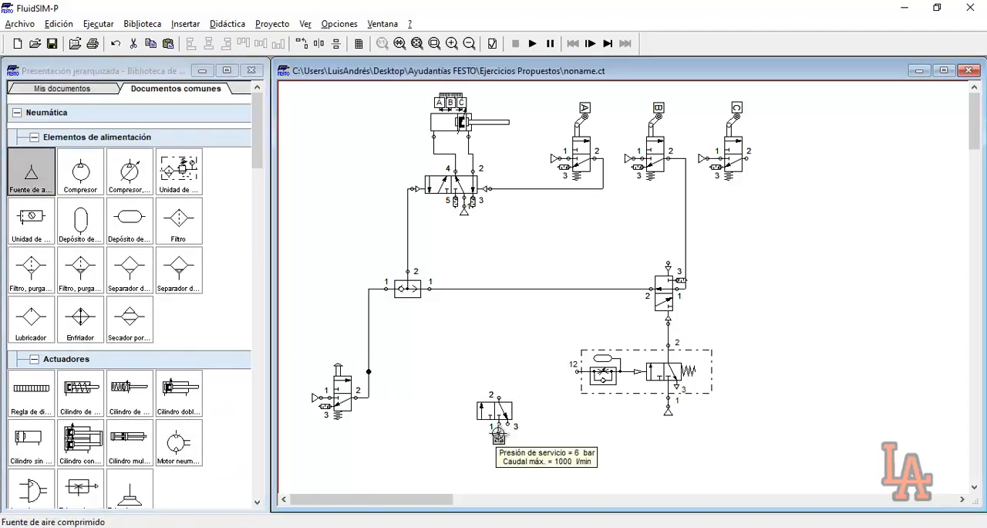
double_click(507, 423)
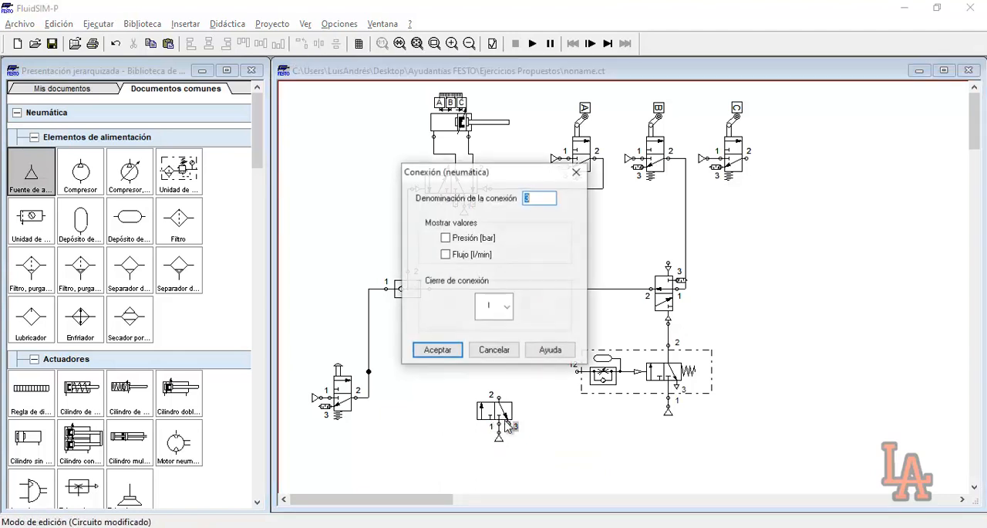
click(498, 308)
click(483, 401)
click(453, 356)
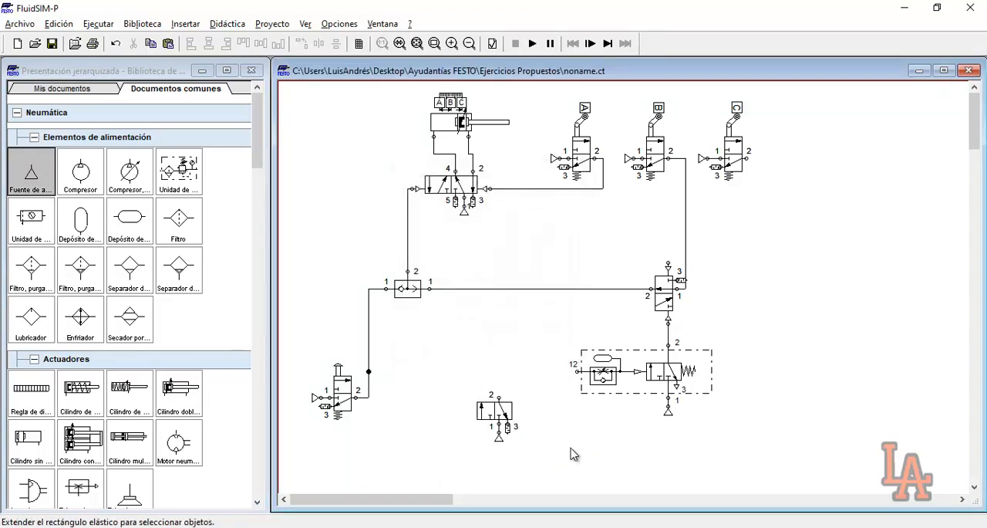
Connect the new 3/n-way valve's port 2 to the deceleration valve's port 12 and give it pneumatic left actuation
drag(498, 395, 579, 371)
double_click(495, 409)
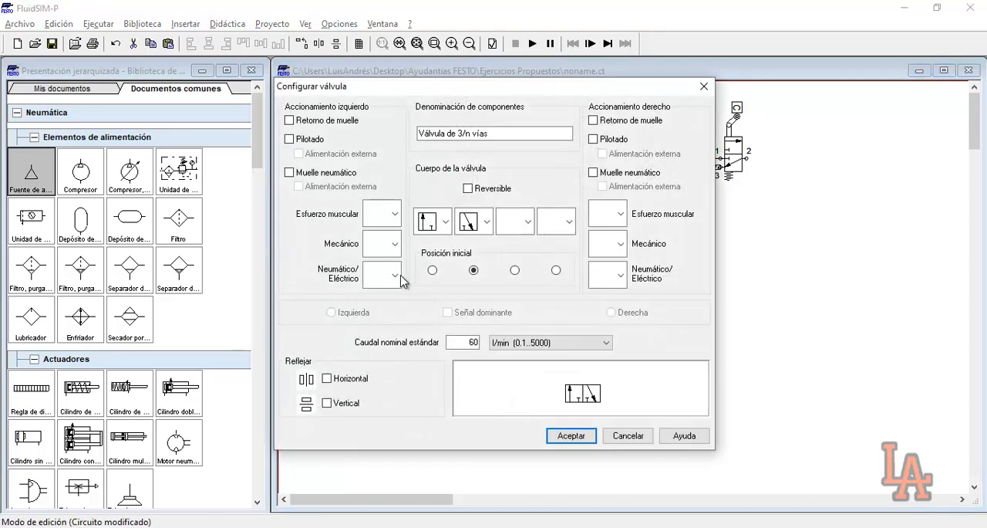
click(395, 276)
click(382, 330)
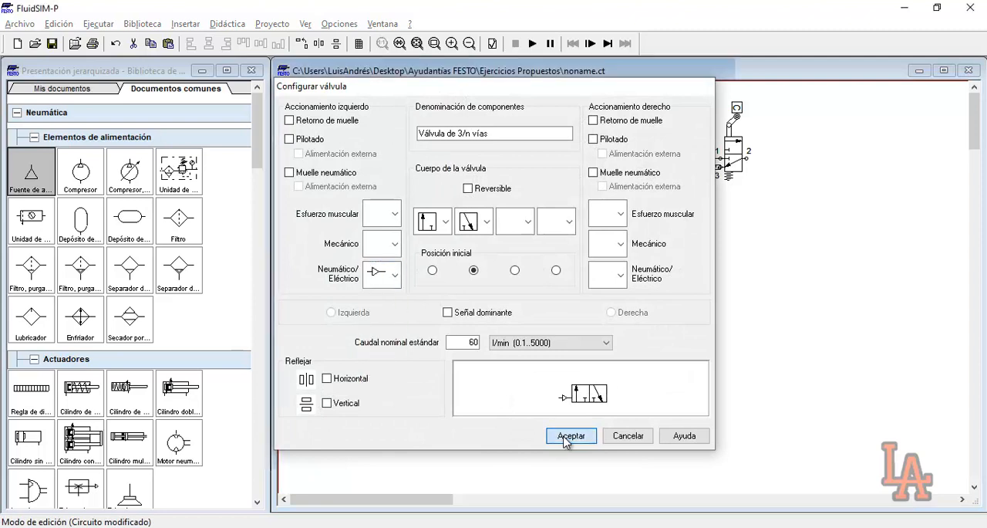
click(569, 435)
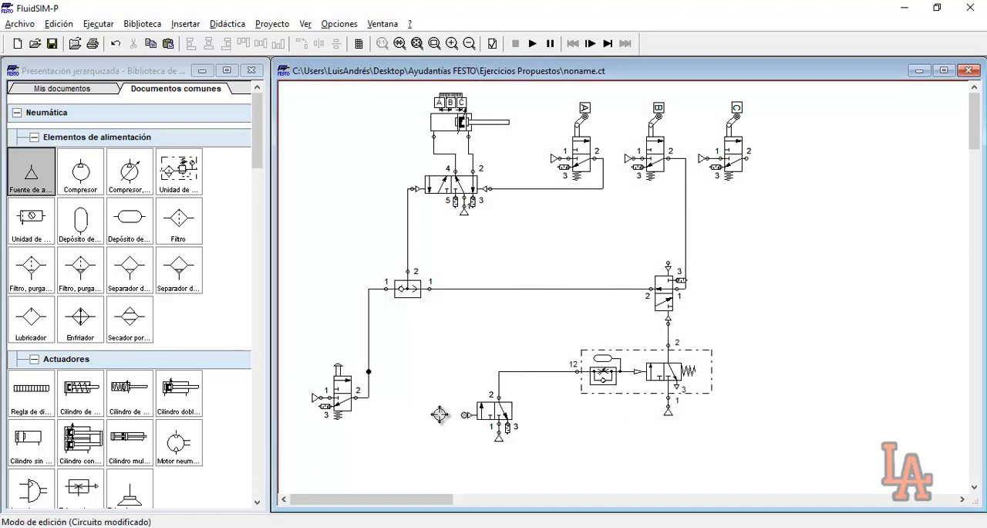
Connect the junction on the pushbutton valve's output line to the new 3/n-way valve's left pneumatic pilot
drag(375, 375, 467, 415)
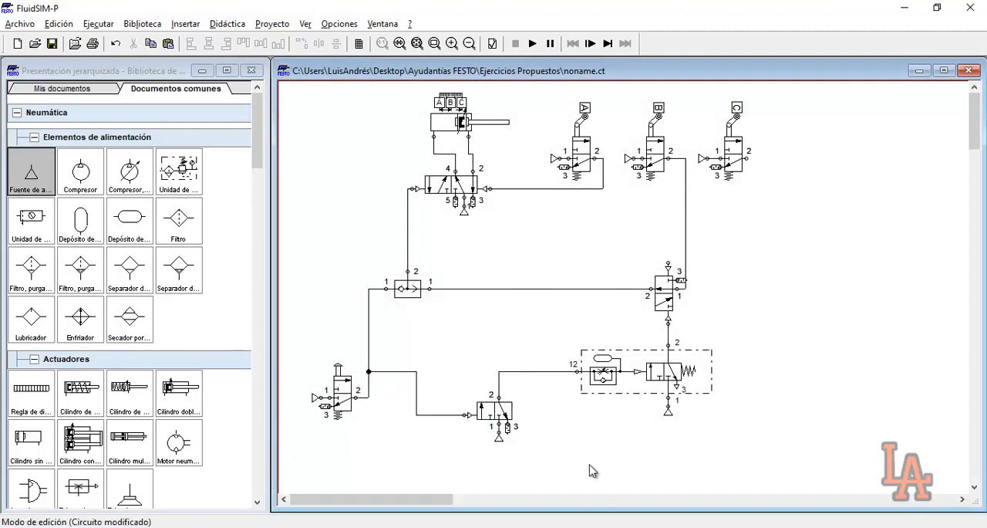
drag(293, 354, 362, 434)
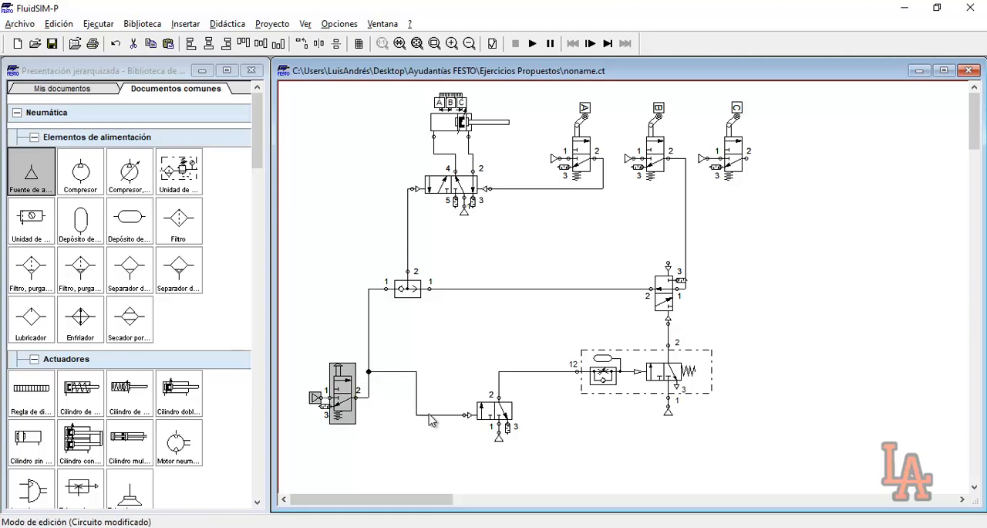
click(487, 417)
click(464, 390)
drag(444, 370, 549, 475)
click(518, 442)
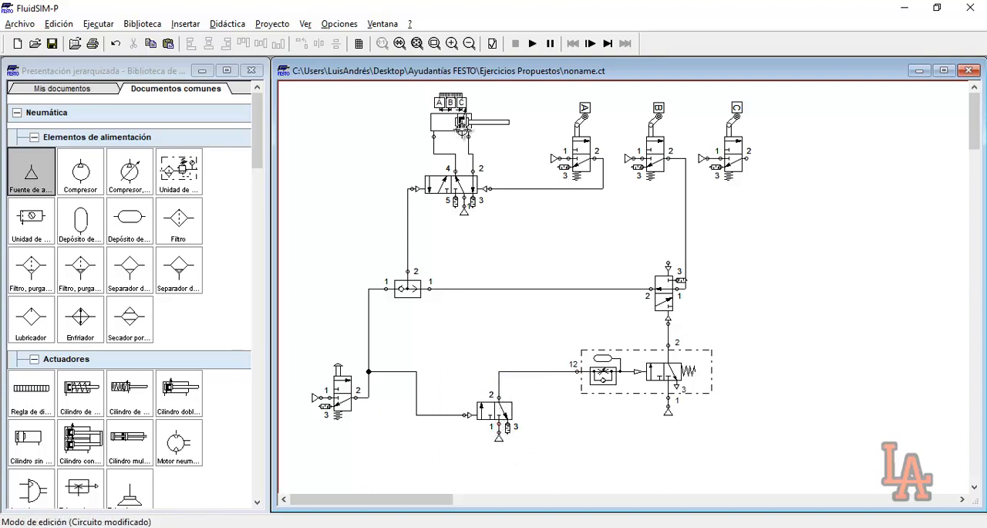
Simulate the modified circuit despite the open connections, pause it and actuate the pushbutton valve
click(532, 44)
click(434, 297)
click(434, 297)
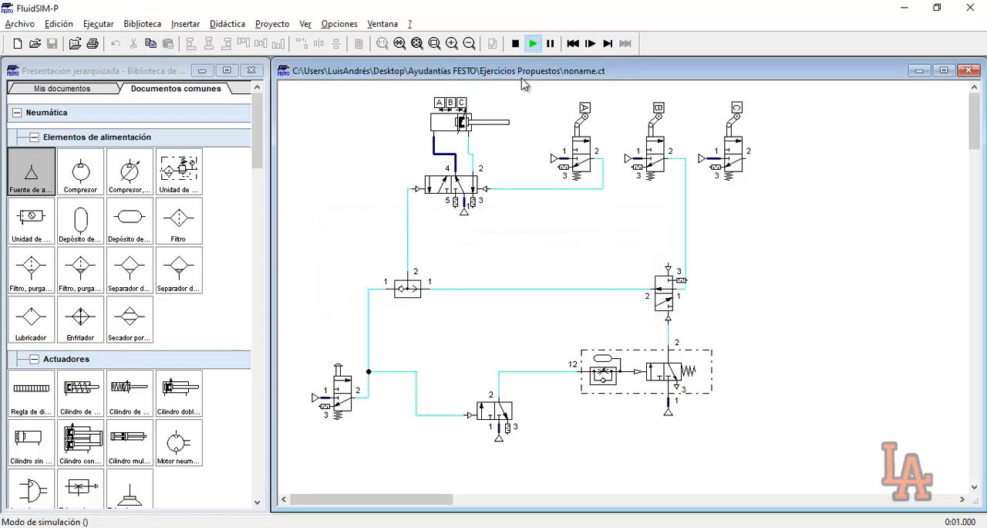
click(550, 44)
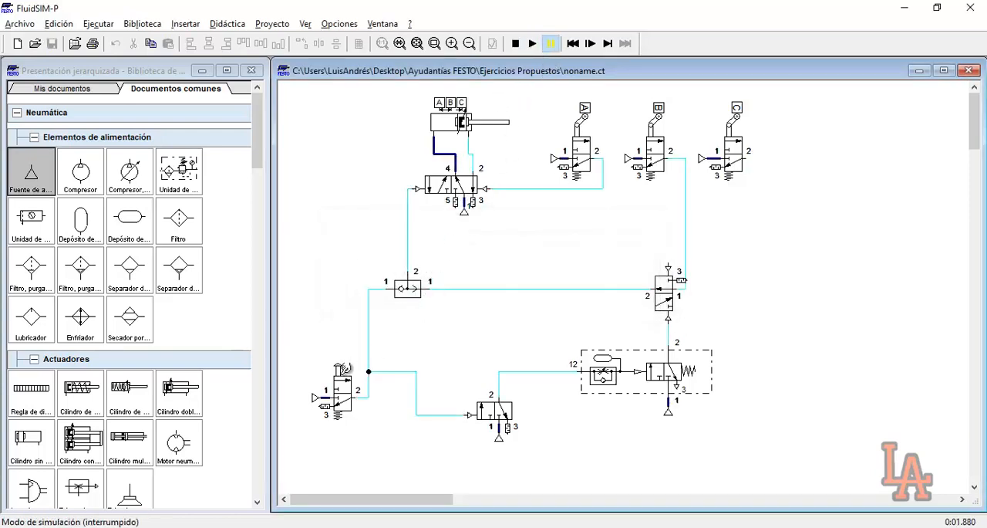
click(340, 376)
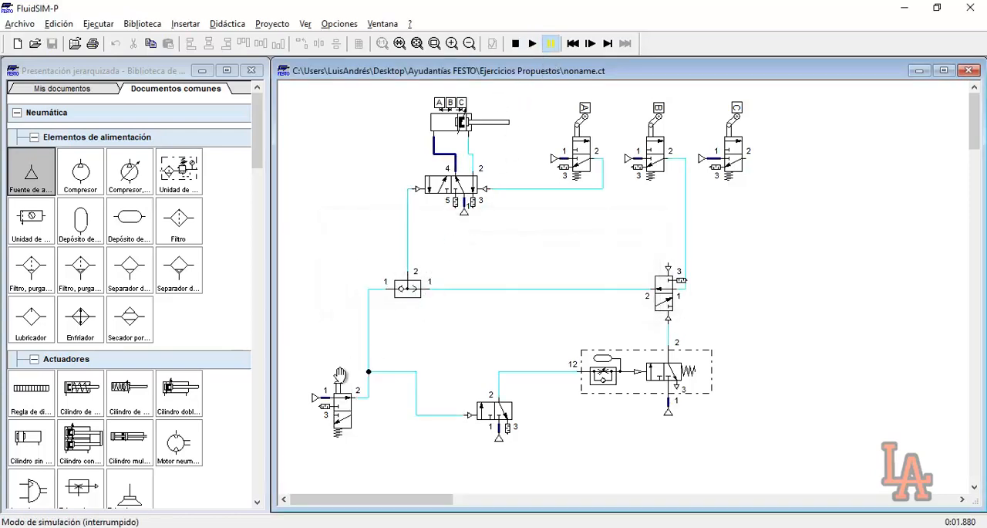
Step through the simulation to check how the pushbutton signal reaches the directional valve and the new 3/n-way valve
click(590, 44)
click(589, 44)
click(590, 44)
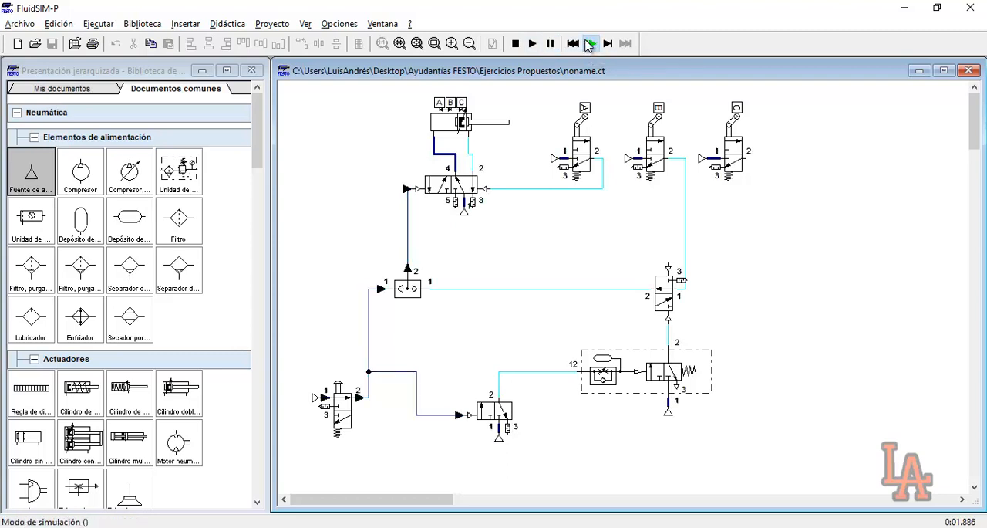
click(589, 44)
click(589, 45)
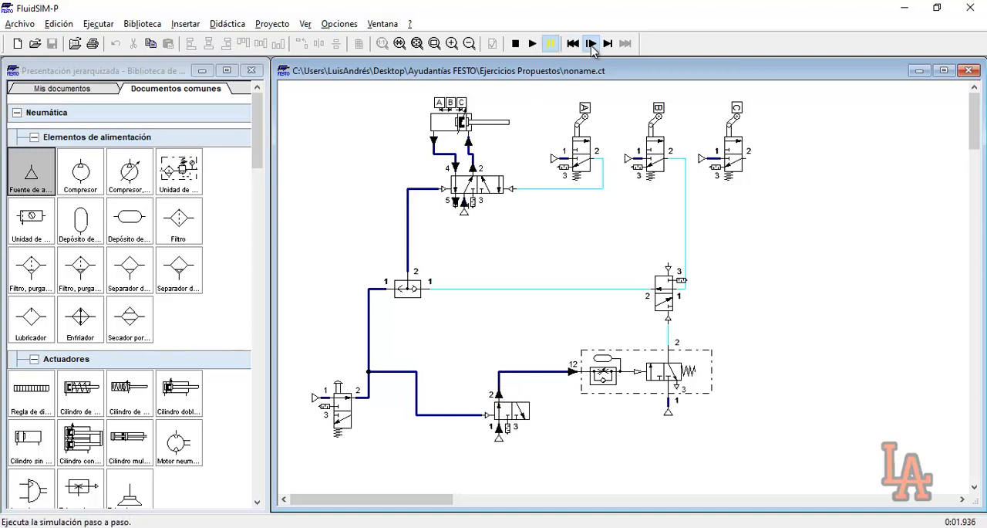
click(550, 43)
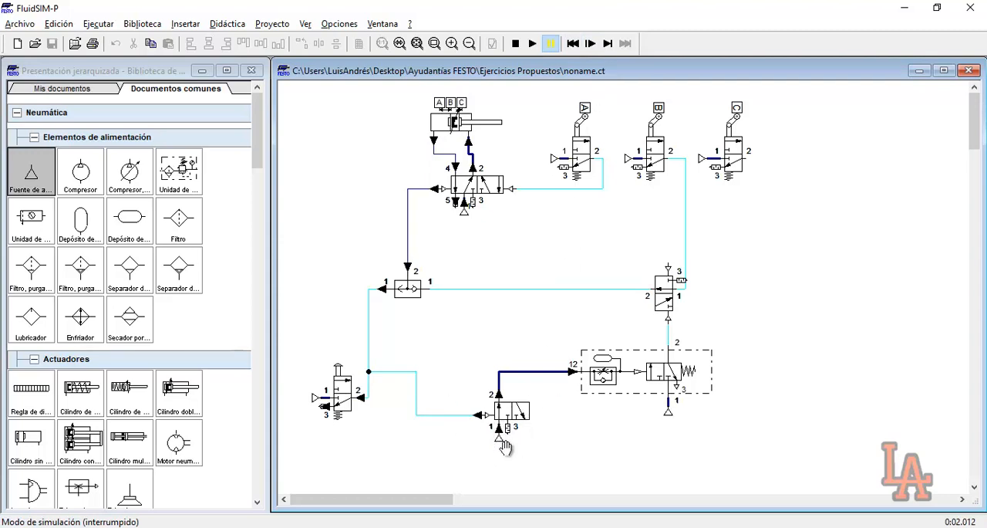
Finish the paused simulation run and set the deceleration valve's opening to 14 % and its accumulator volume to 0.03 l
click(532, 43)
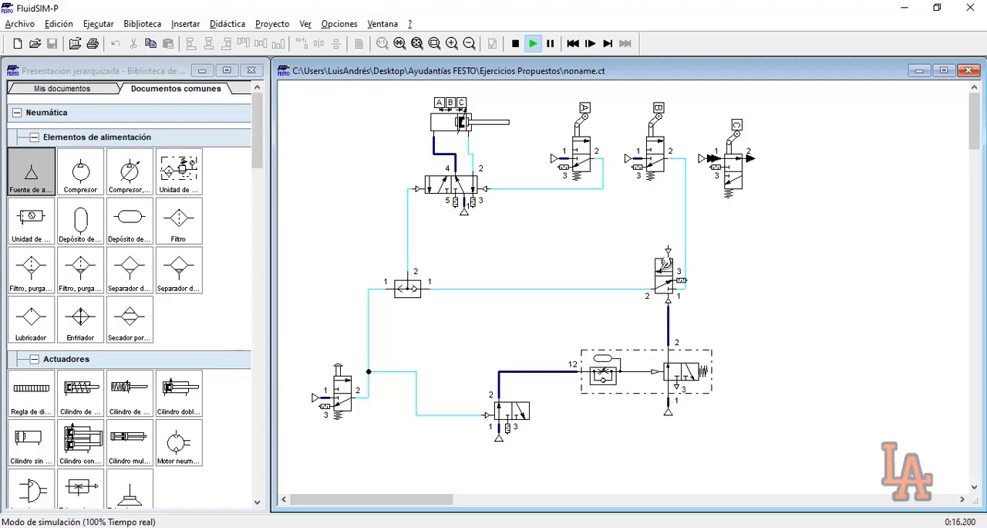
click(515, 43)
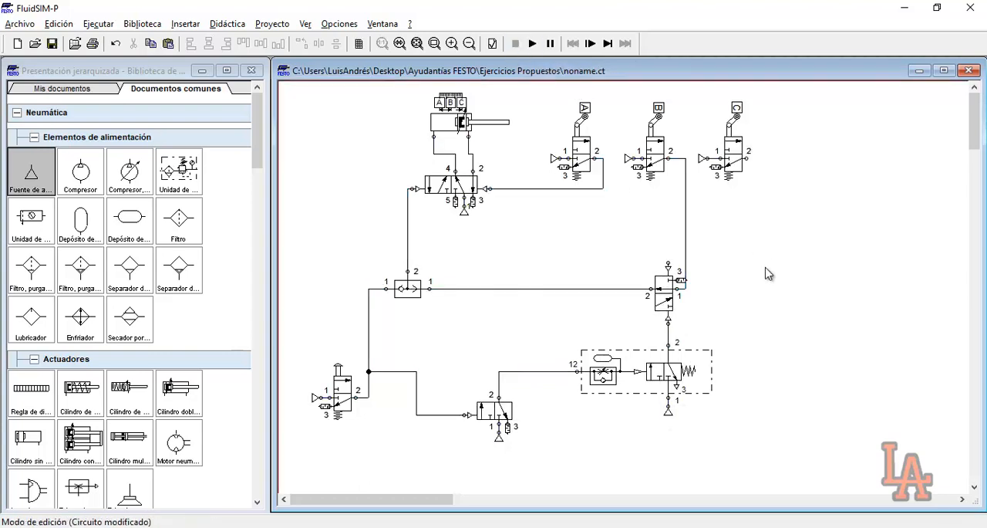
mouse_move(658, 380)
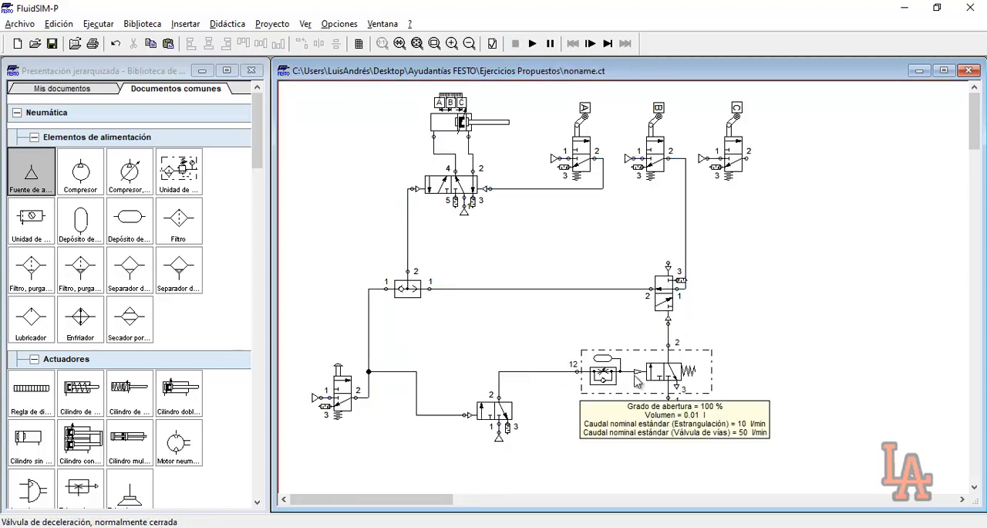
double_click(624, 381)
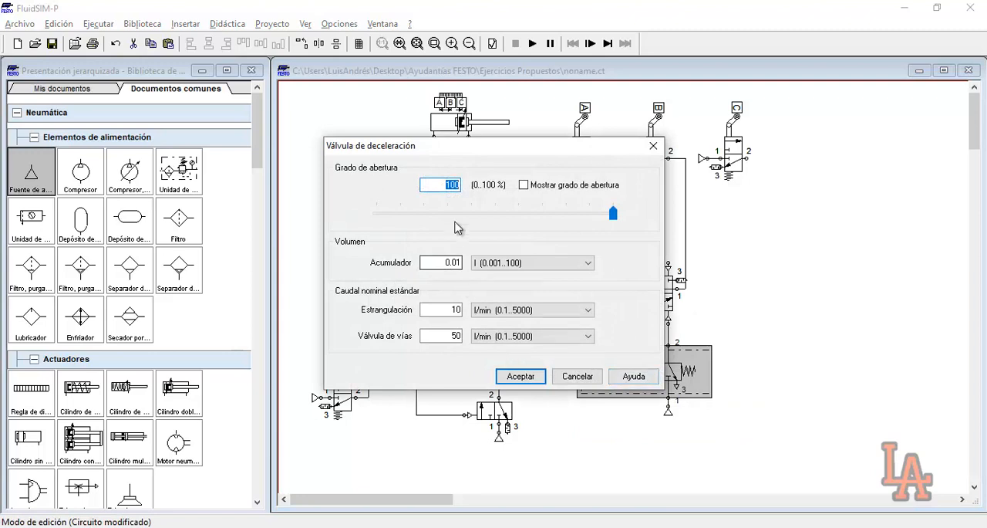
text(14)
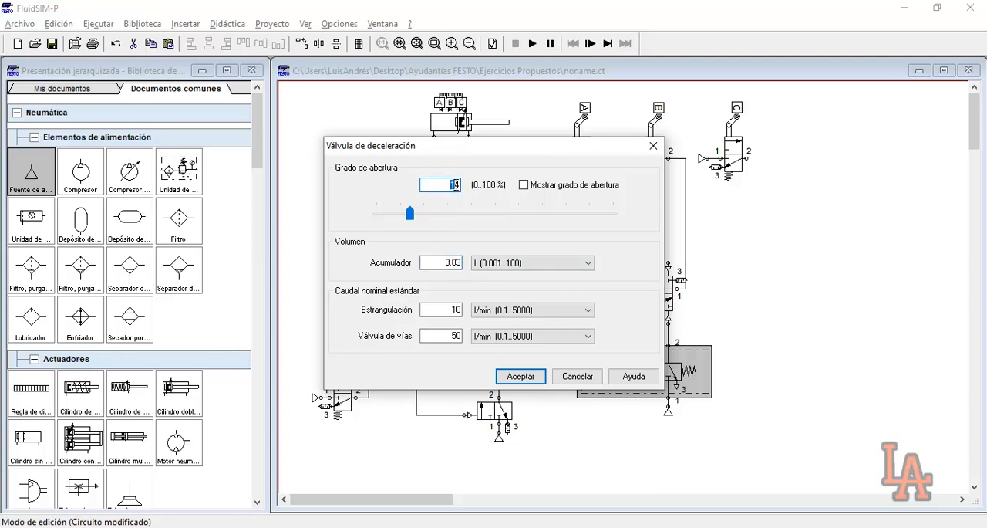
double_click(447, 261)
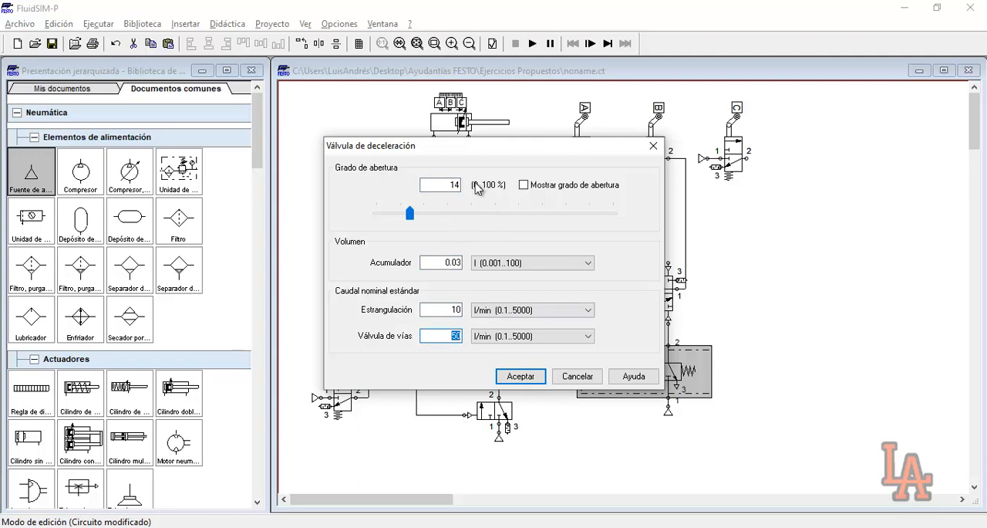
click(521, 375)
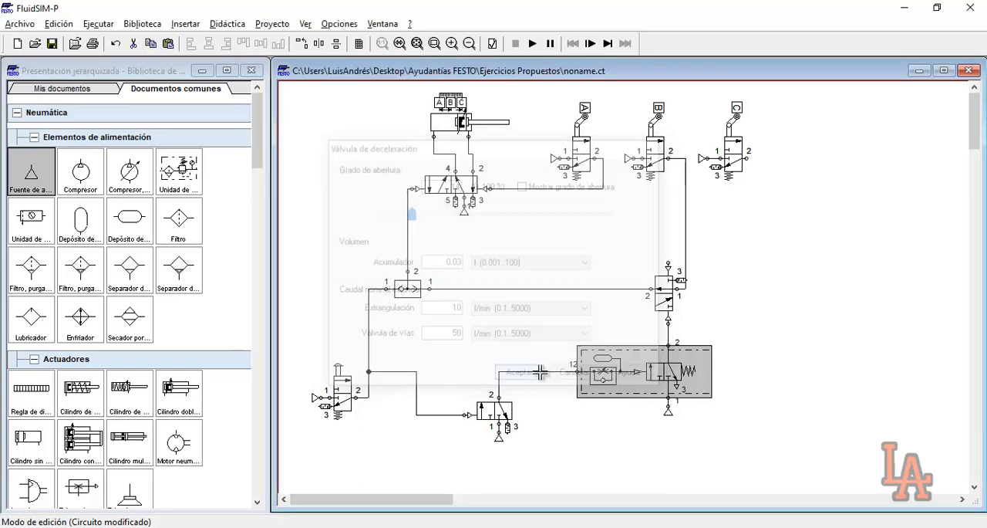
Simulate the circuit despite the warnings, actuate the pushbutton valve, stop the run and review the deceleration valve's settings
click(543, 44)
click(460, 297)
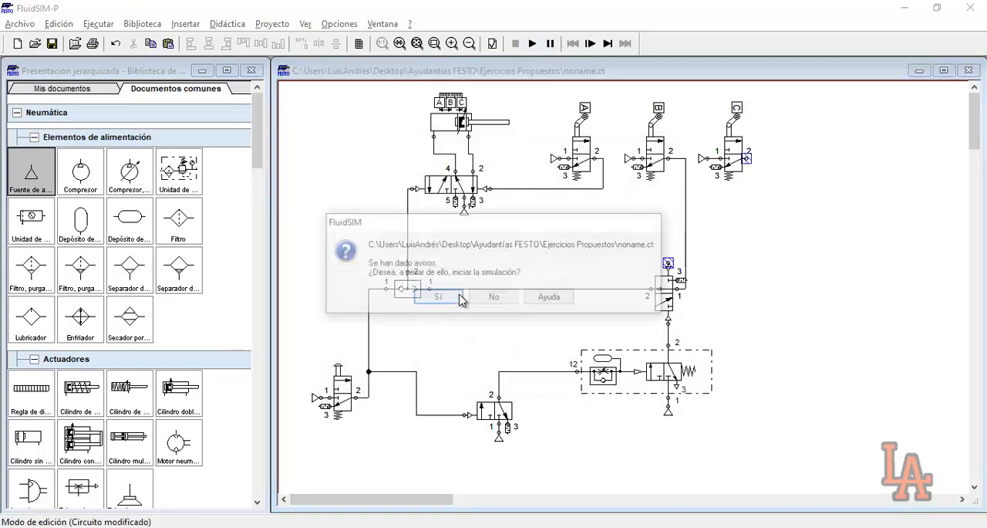
click(460, 298)
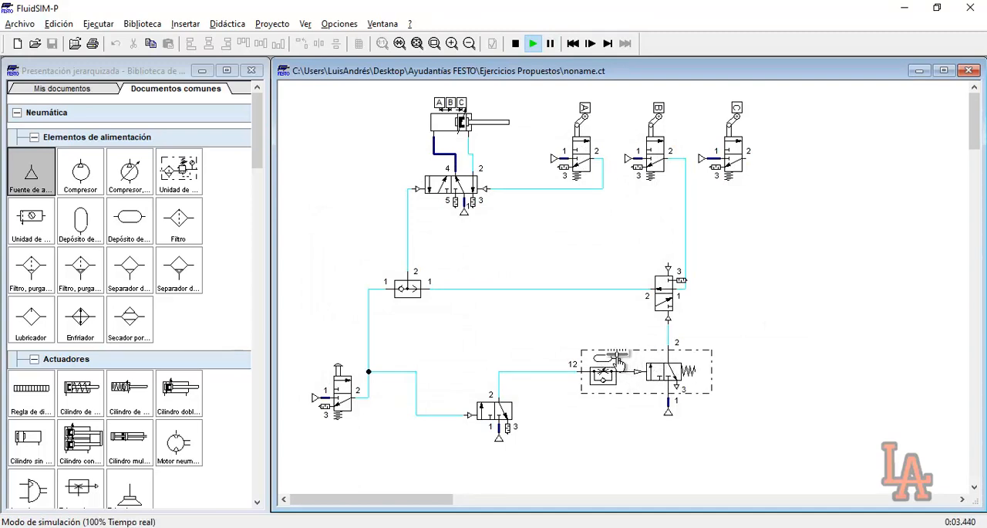
click(337, 371)
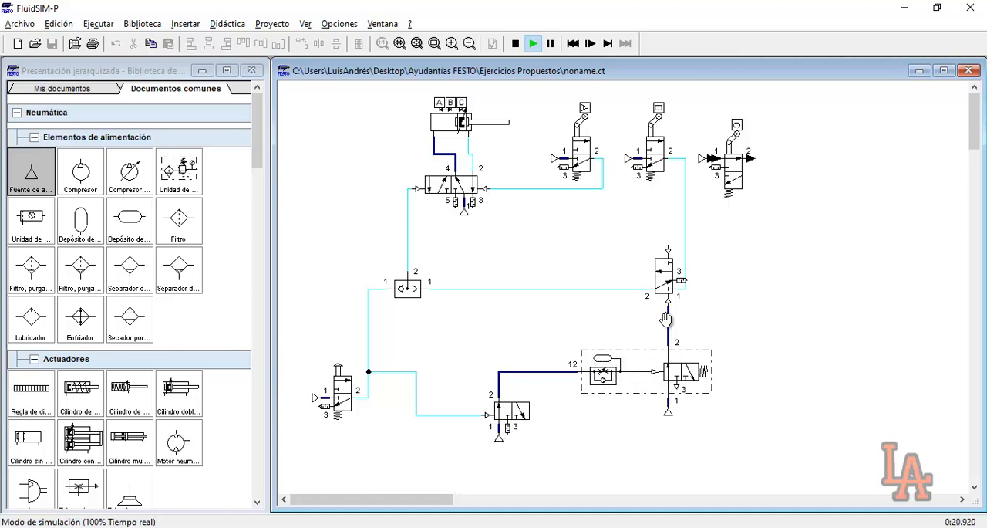
click(516, 44)
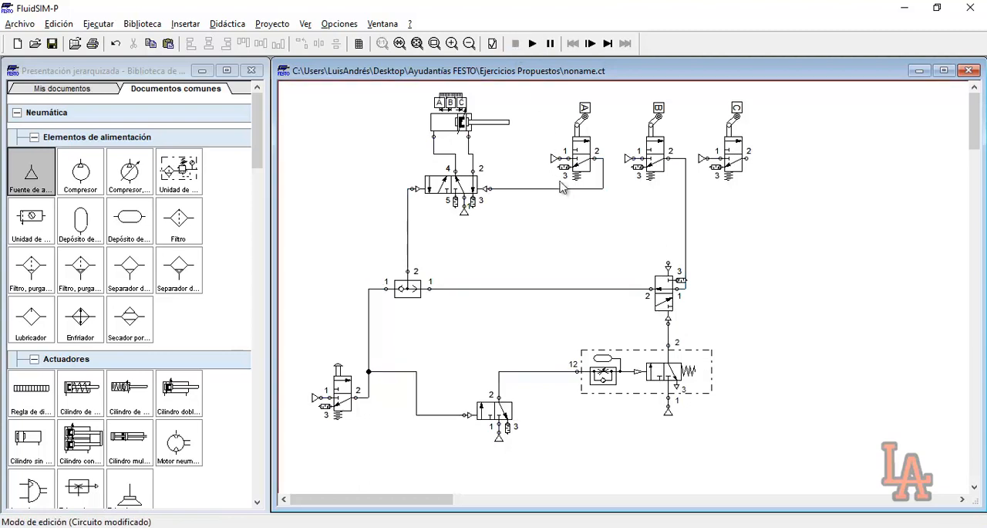
double_click(619, 378)
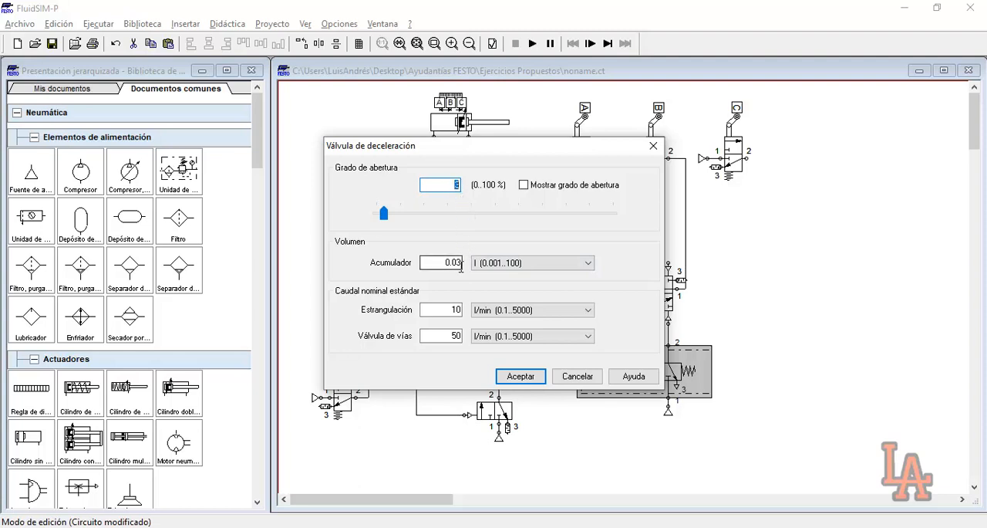
click(568, 376)
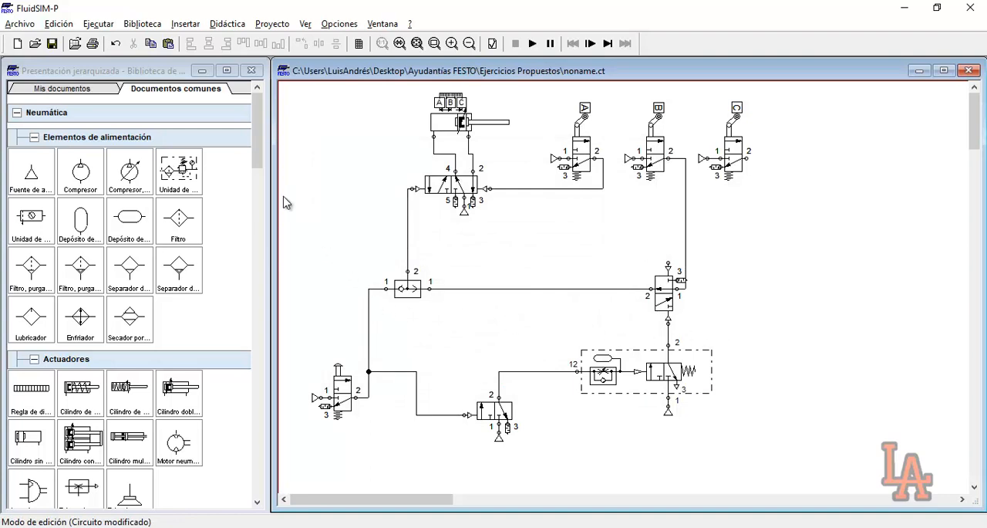
Add a state diagram beside the circuit and assign the double-acting cylinder's displacement to it
drag(260, 150, 257, 471)
click(35, 417)
drag(35, 417, 866, 356)
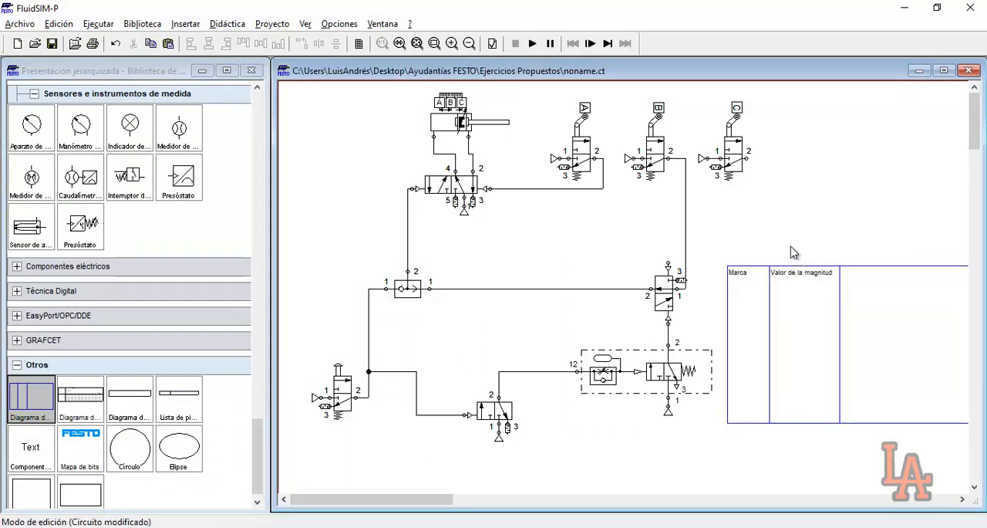
mouse_move(442, 125)
drag(442, 124, 783, 312)
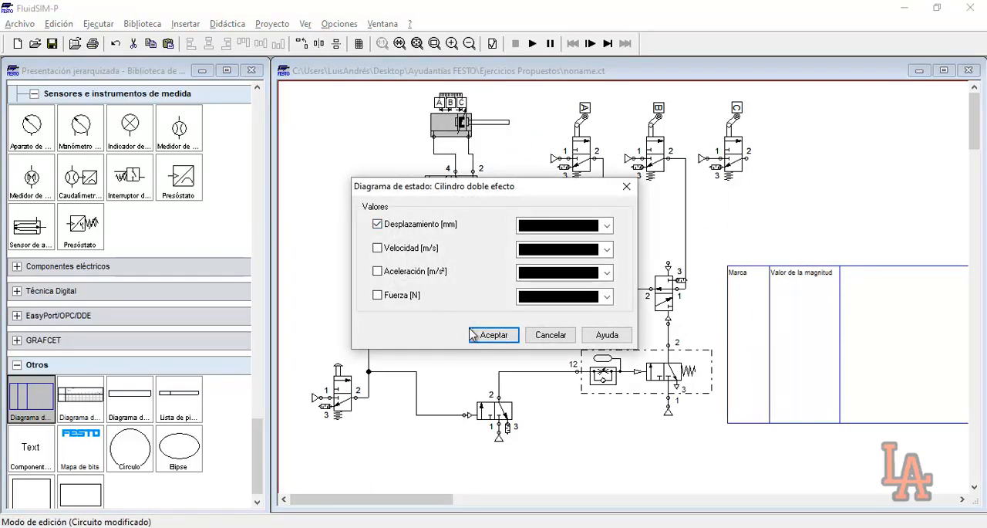
click(493, 335)
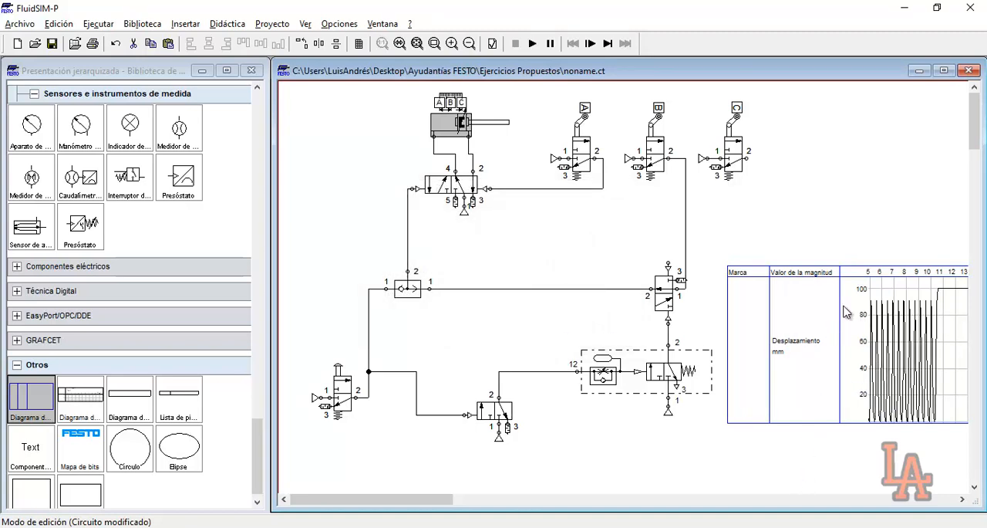
Simulate the circuit despite the warnings, actuate the pushbutton valve and pause to examine the cylinder's displacement curve
click(532, 43)
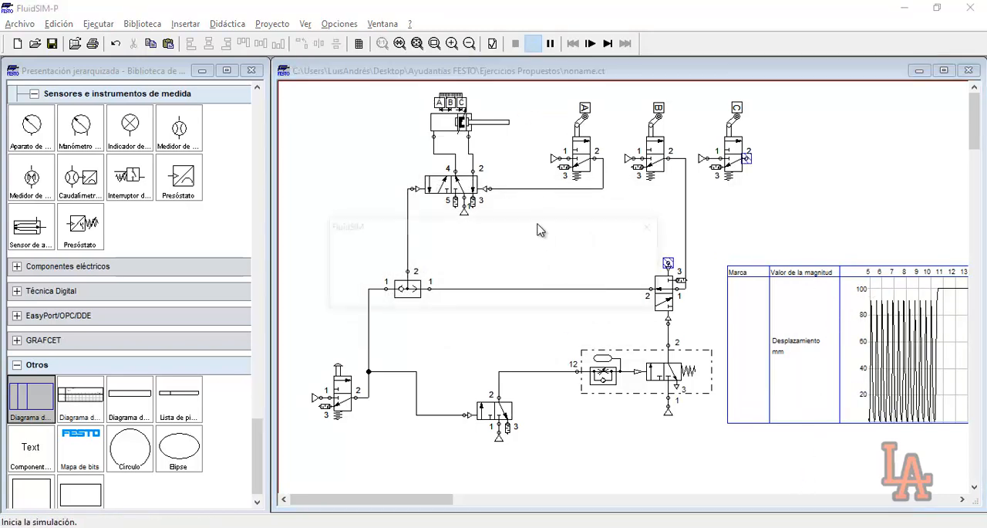
click(437, 292)
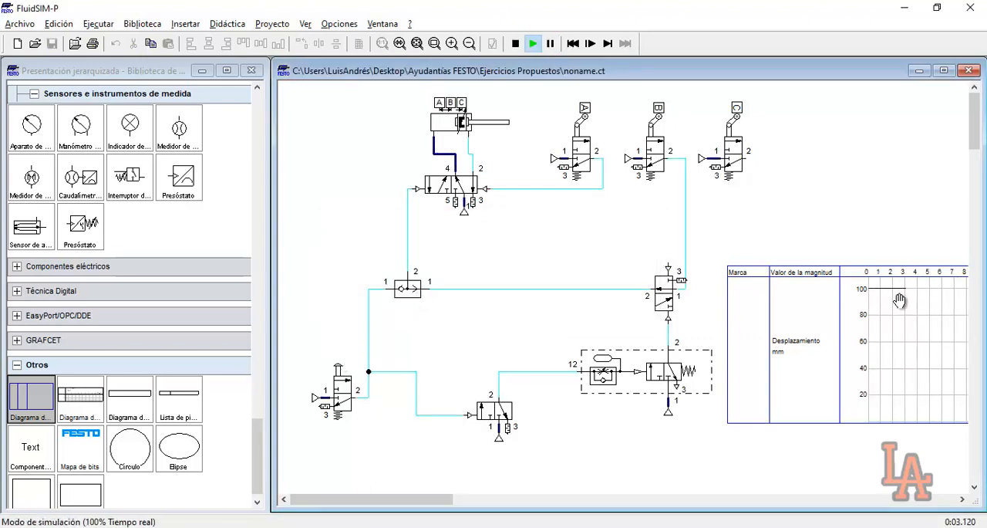
click(339, 360)
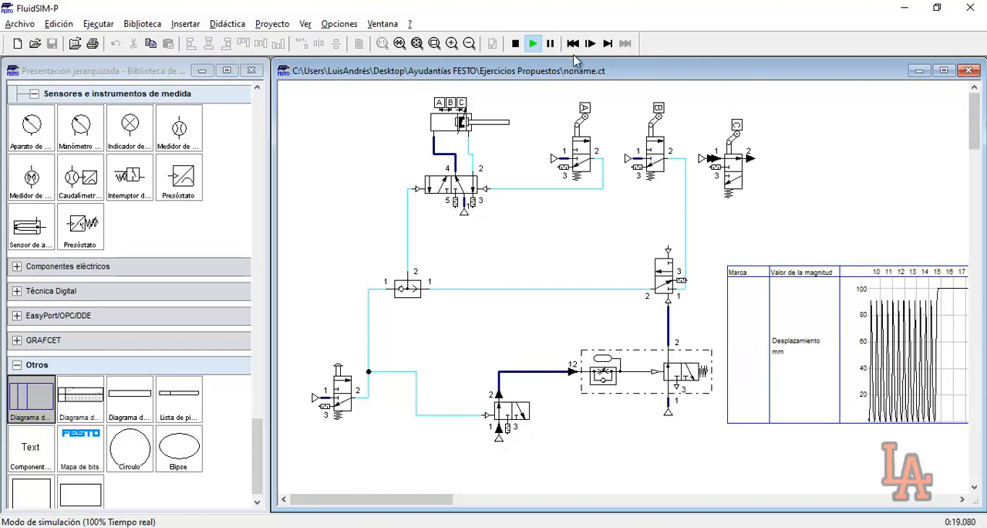
click(550, 43)
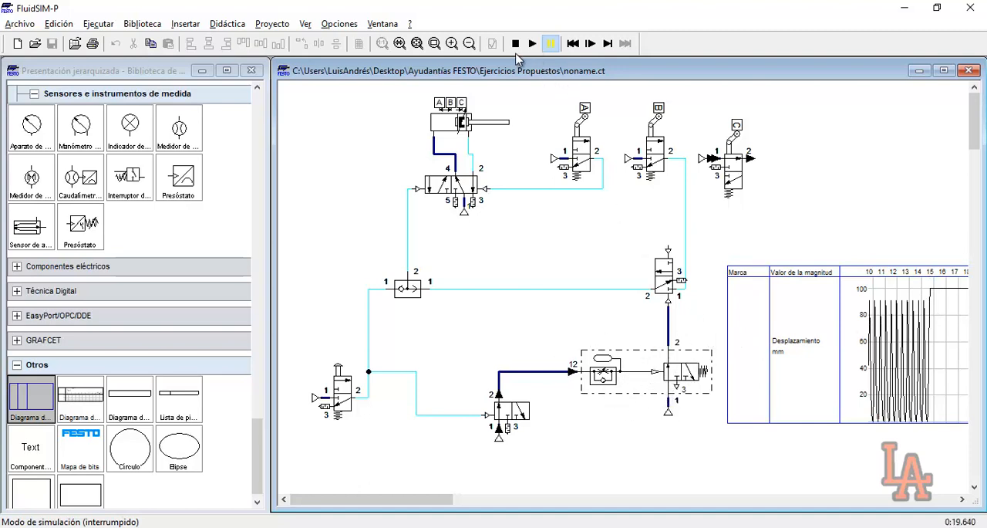
Stop the simulation and delete the state diagram
click(515, 44)
click(837, 324)
key(Delete)
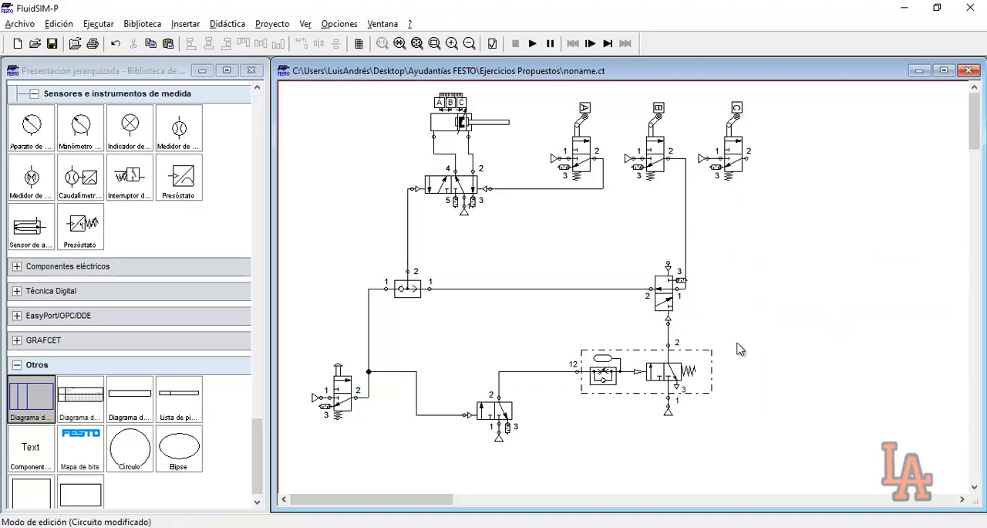
Review the deceleration valve's settings and the connections of the 3/n-way valve feeding it and of roller valve C
double_click(655, 368)
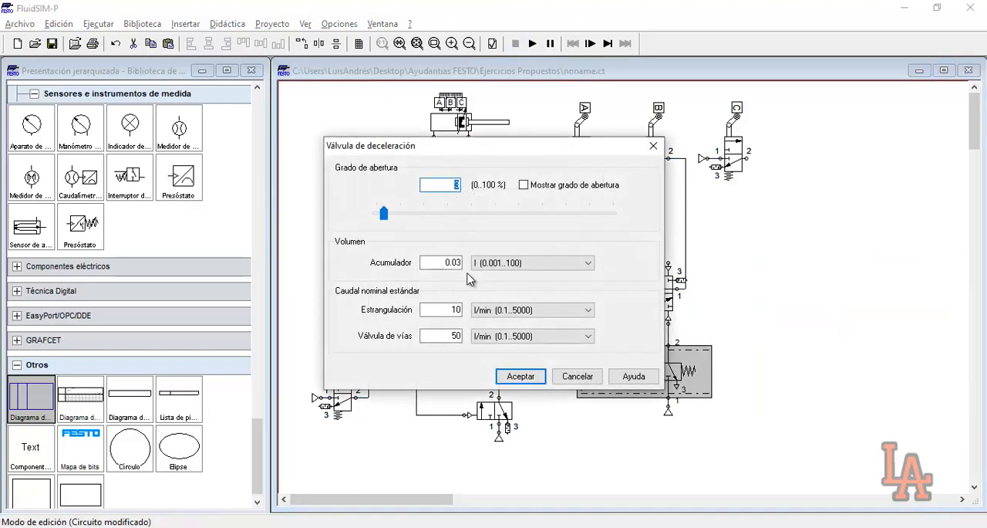
click(520, 375)
click(846, 418)
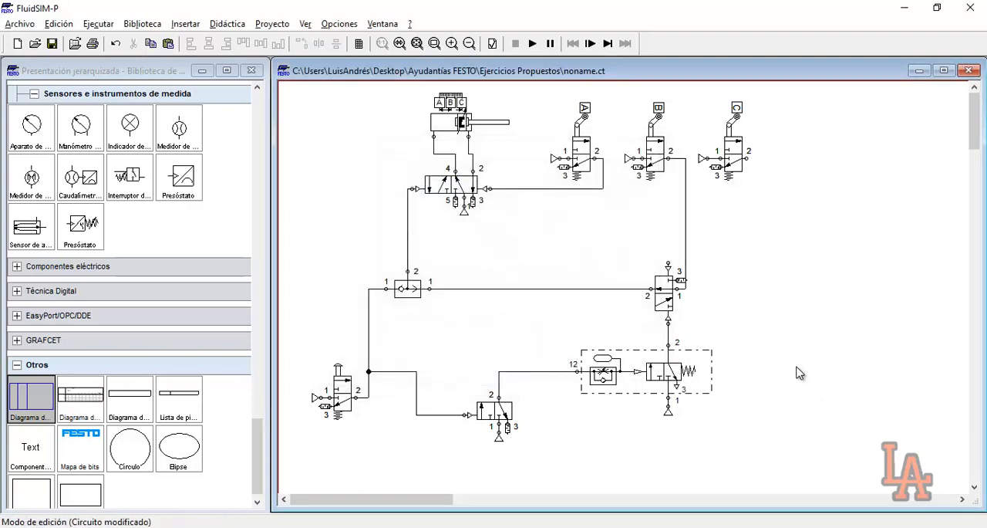
drag(550, 343, 748, 397)
click(780, 393)
drag(527, 415, 513, 418)
drag(794, 140, 747, 172)
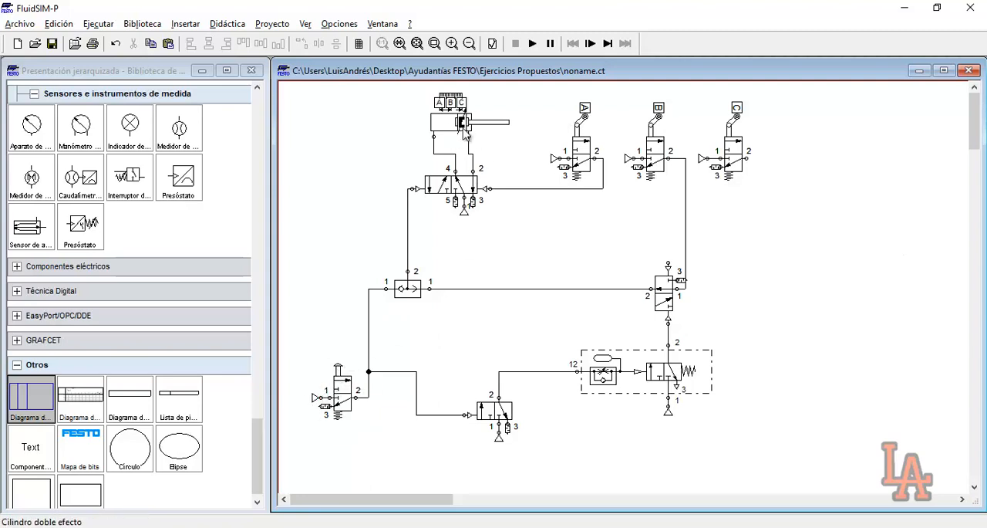
mouse_move(452, 137)
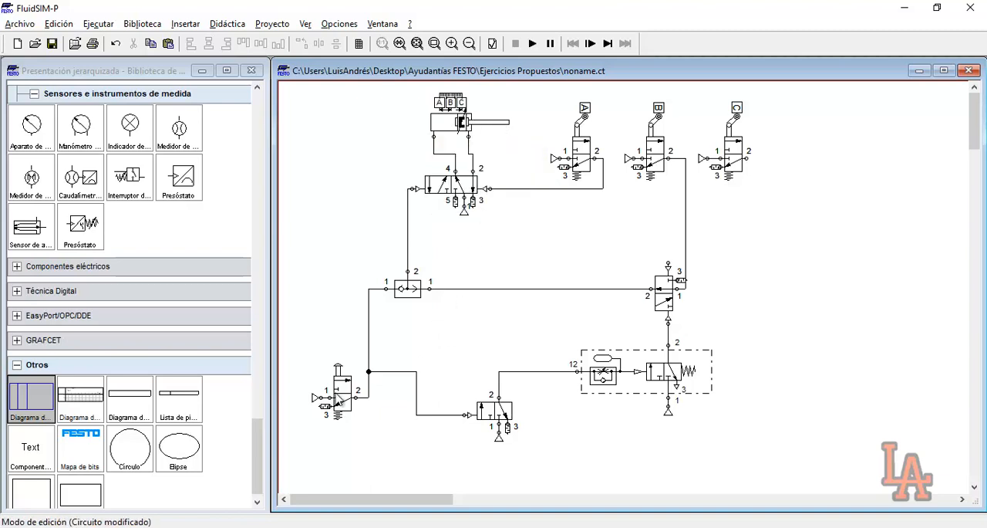
mouse_move(347, 381)
Run the simulation despite the warnings, actuate the pushbutton valve to check whether the cycle can restart, and stop it
click(532, 44)
click(452, 293)
click(443, 294)
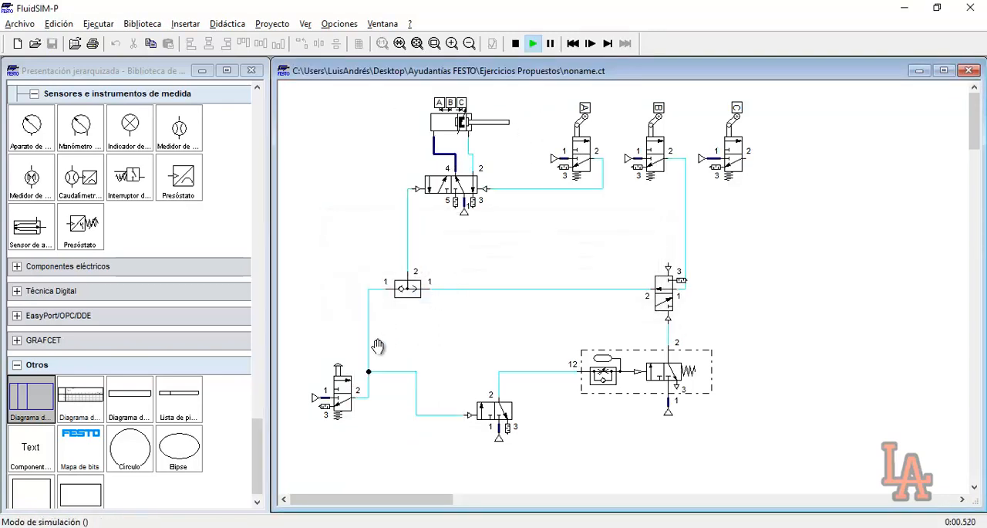
click(354, 359)
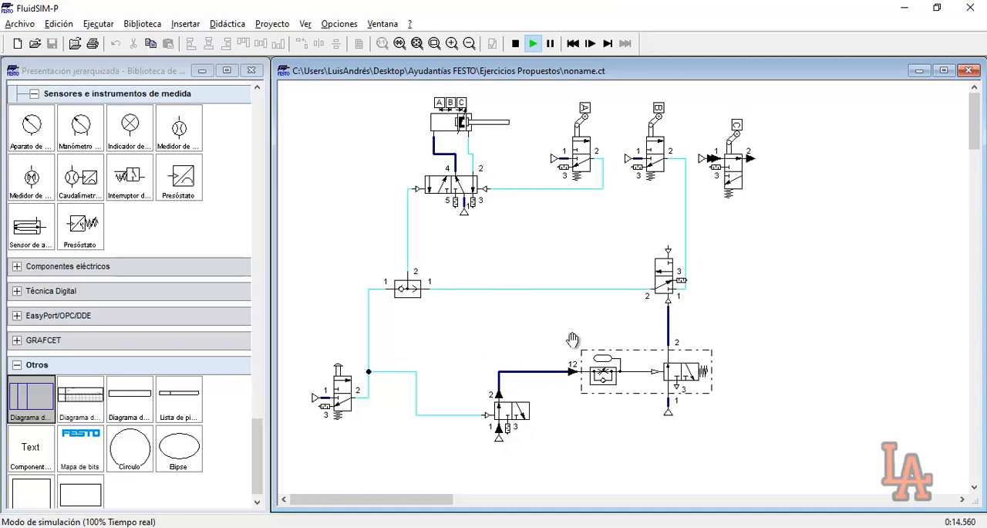
click(341, 368)
click(516, 44)
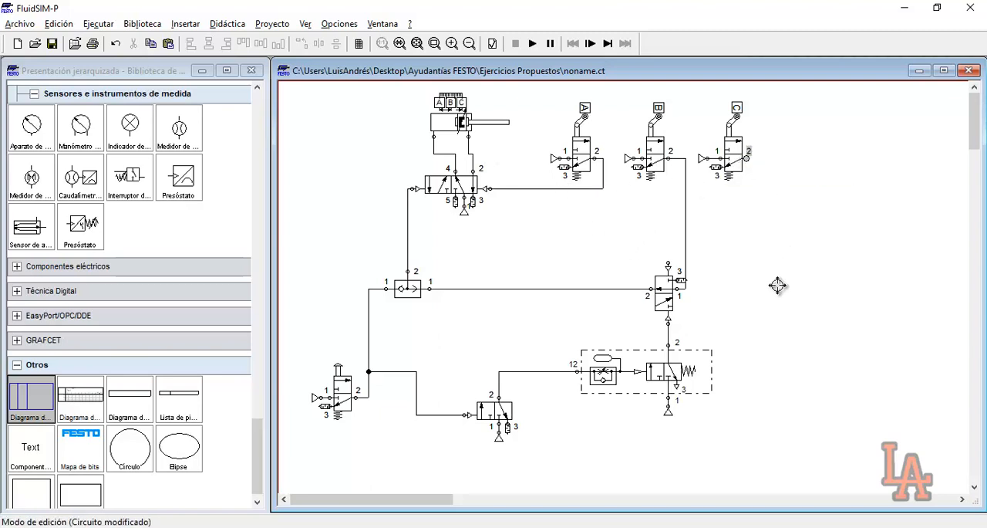
Give the 3/n-way valve feeding the deceleration valve pneumatic right actuation and connect that pilot to roller valve C's port 2, routing the line below the deceleration valve
mouse_move(510, 419)
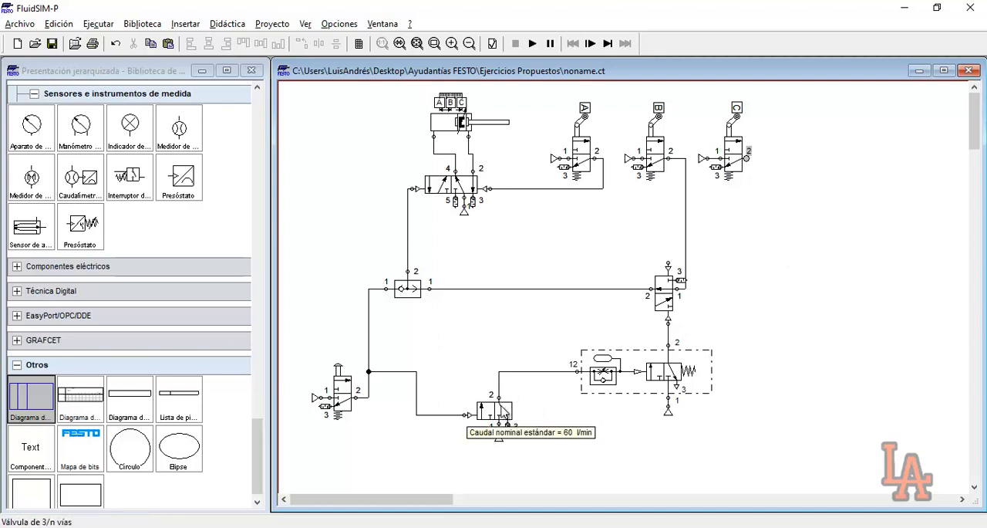
click(505, 417)
double_click(506, 417)
click(620, 274)
click(622, 342)
click(570, 435)
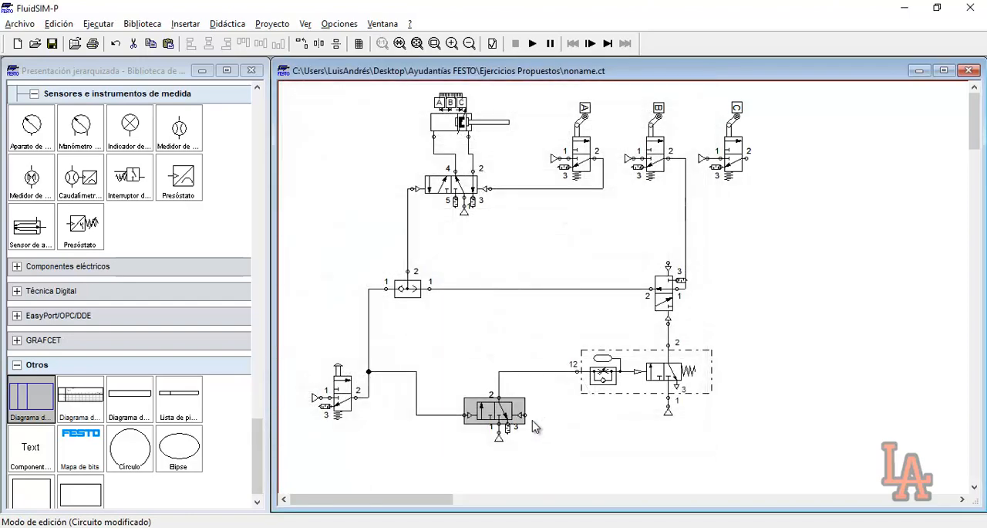
drag(522, 416, 745, 159)
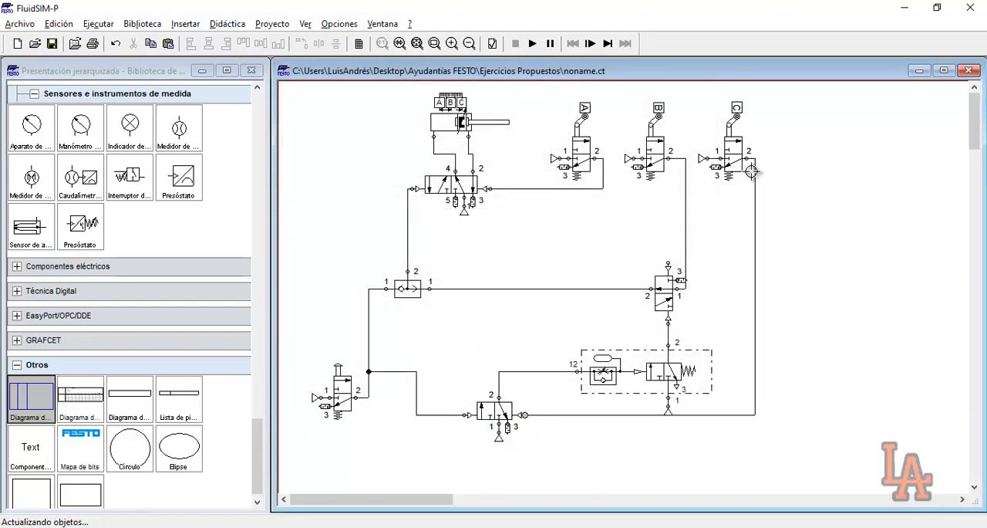
drag(686, 416, 687, 425)
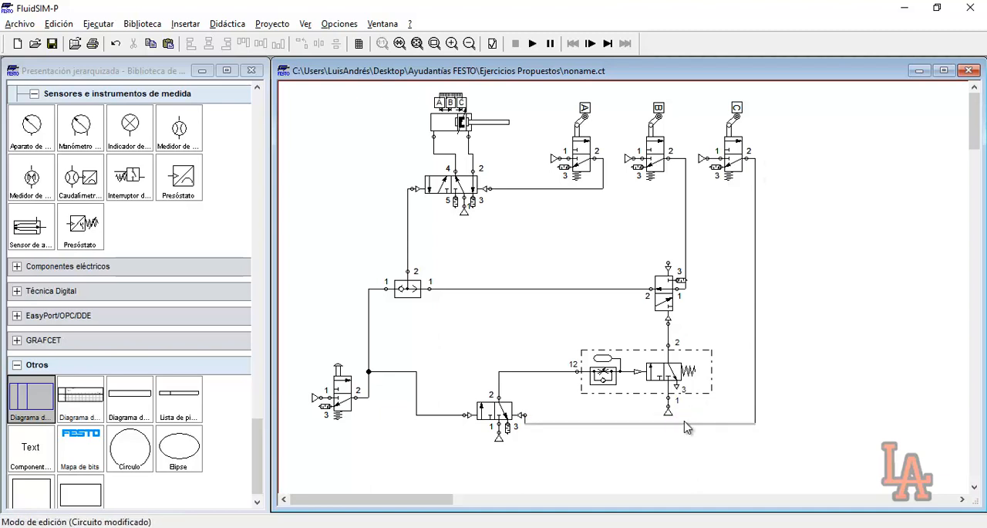
drag(656, 251, 701, 297)
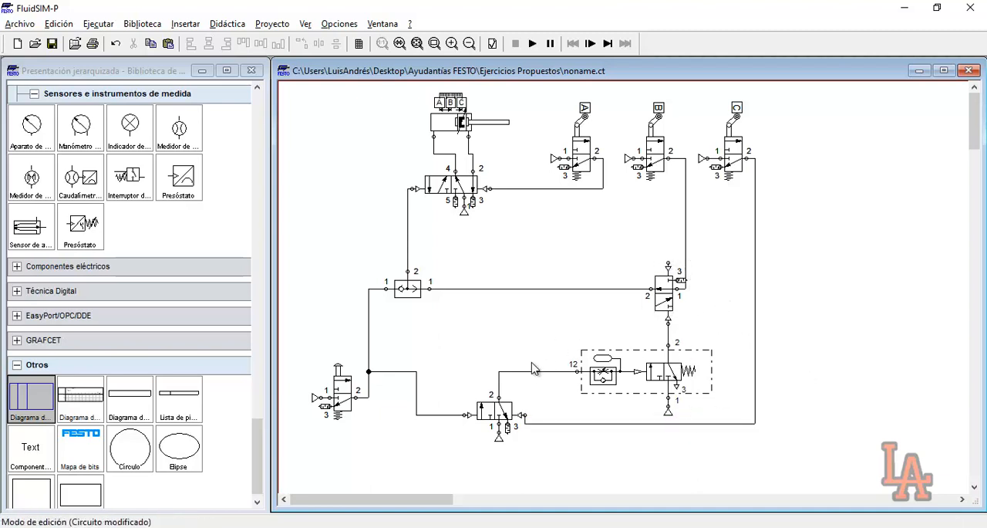
drag(557, 396, 589, 433)
drag(455, 358, 519, 450)
drag(563, 335, 703, 417)
click(718, 406)
drag(588, 335, 703, 409)
drag(626, 268, 714, 327)
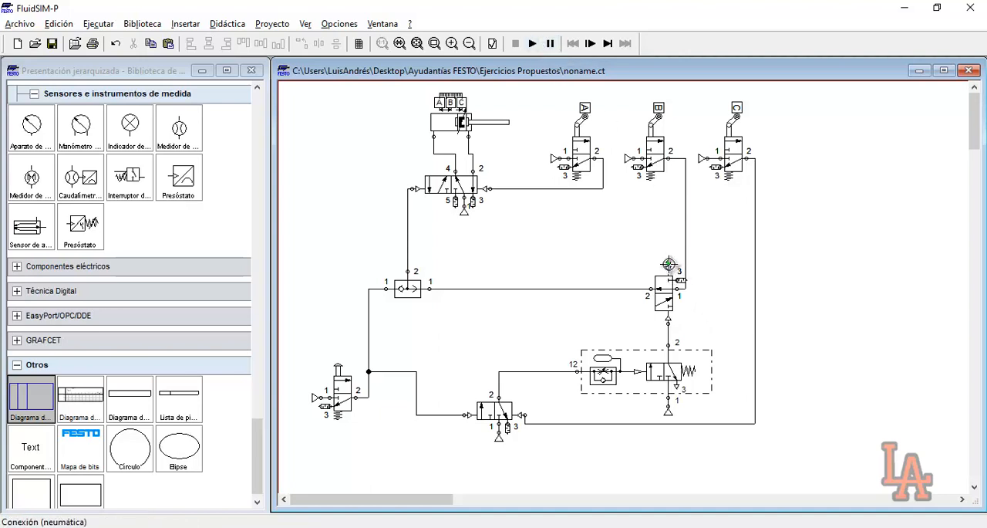
Connect the open upper pilot of the vertical 3/n-way valve to the output line of roller valve C
drag(754, 262, 755, 262)
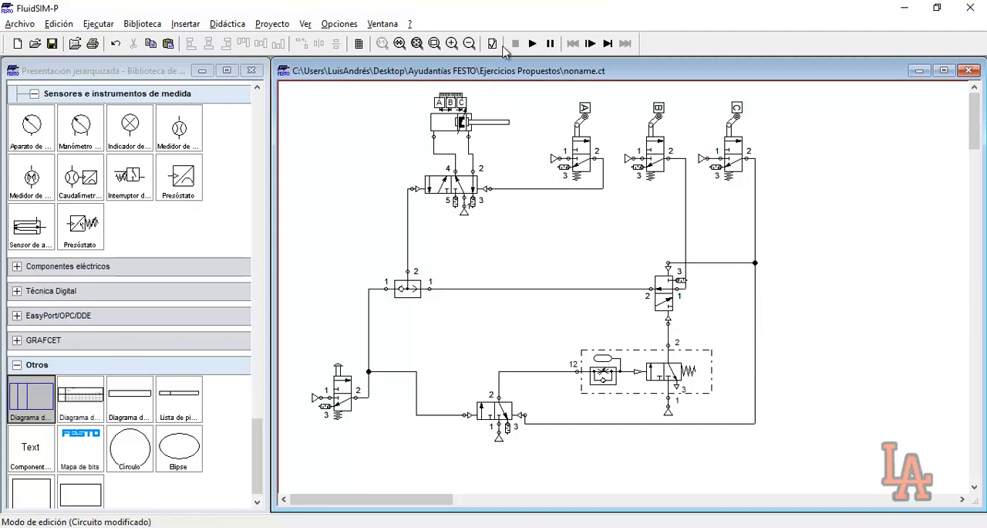
Run the simulation, actuate the pushbutton valve to test the vibration cycle and its restart, and stop the simulation
click(532, 44)
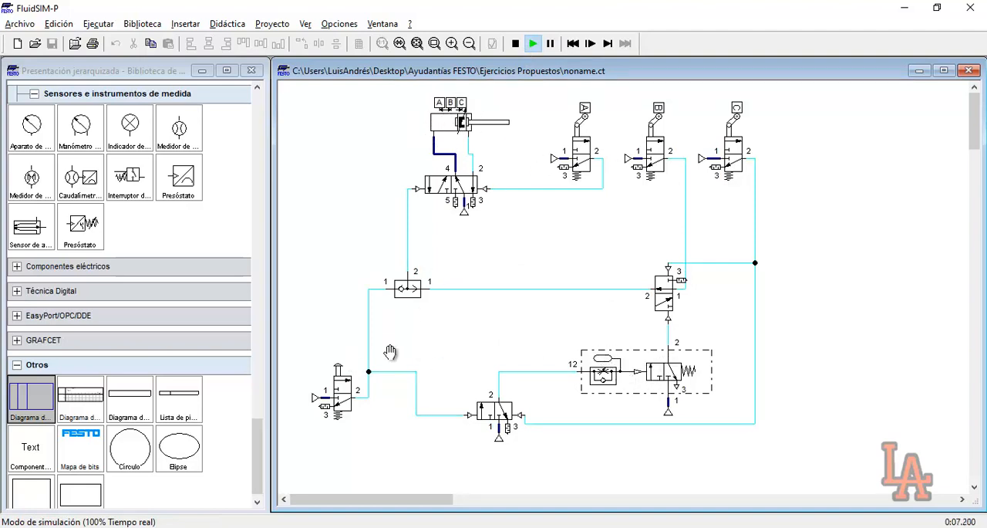
click(358, 375)
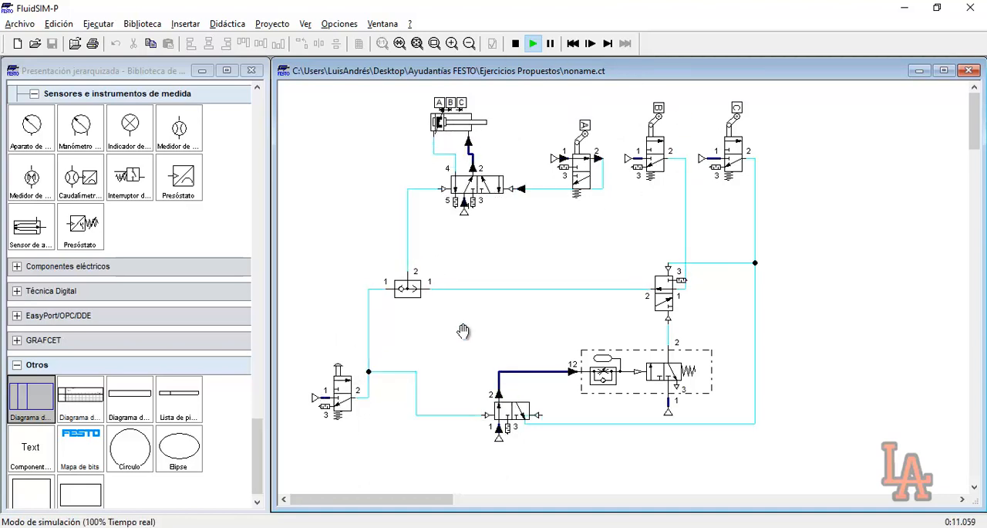
click(637, 151)
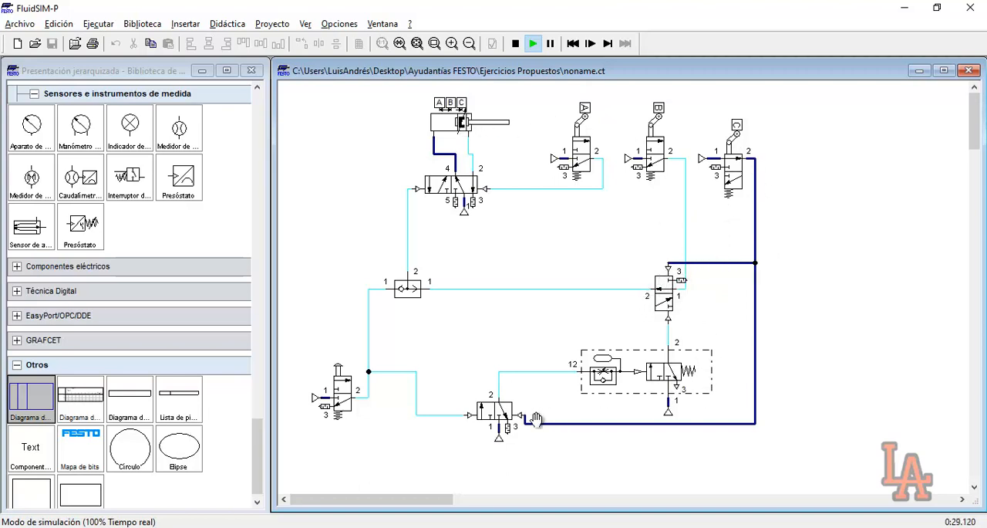
click(344, 366)
click(342, 379)
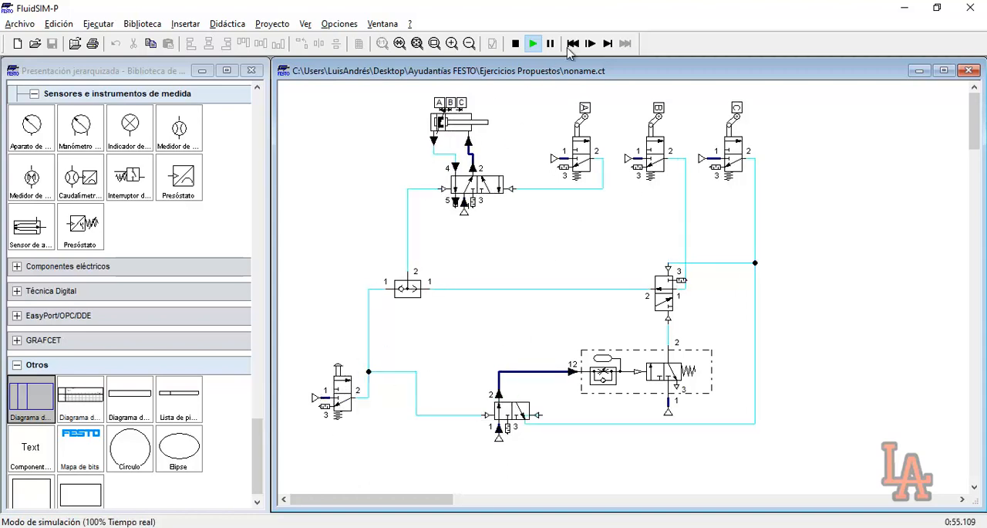
click(516, 44)
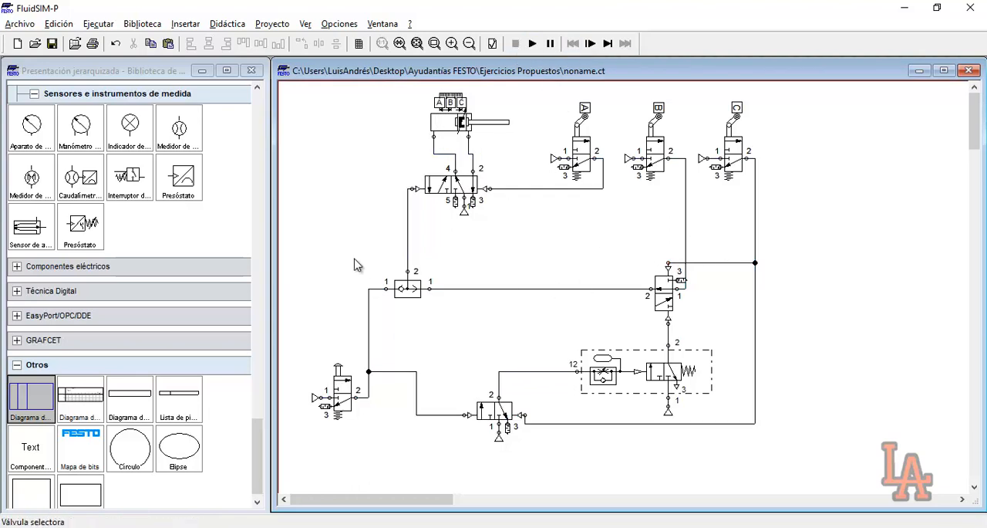
Shift the entire circuit slightly left on the drawing sheet
mouse_move(293, 91)
mouse_down()
mouse_move(503, 236)
mouse_move(796, 468)
mouse_up()
drag(571, 158, 554, 158)
click(770, 212)
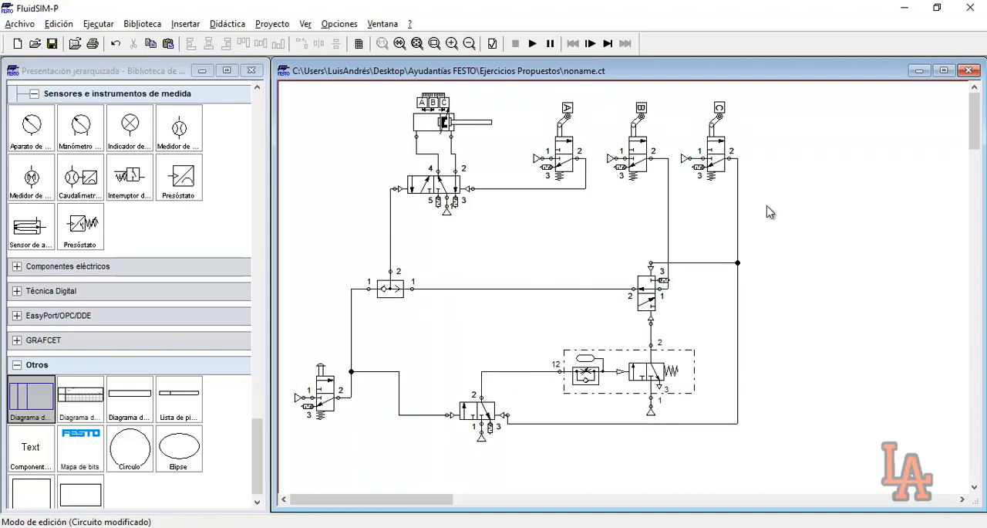
Switch to the browser and review exercise 14's requirement for the rear and central roller valves that limit the stroke
key(alt+Tab)
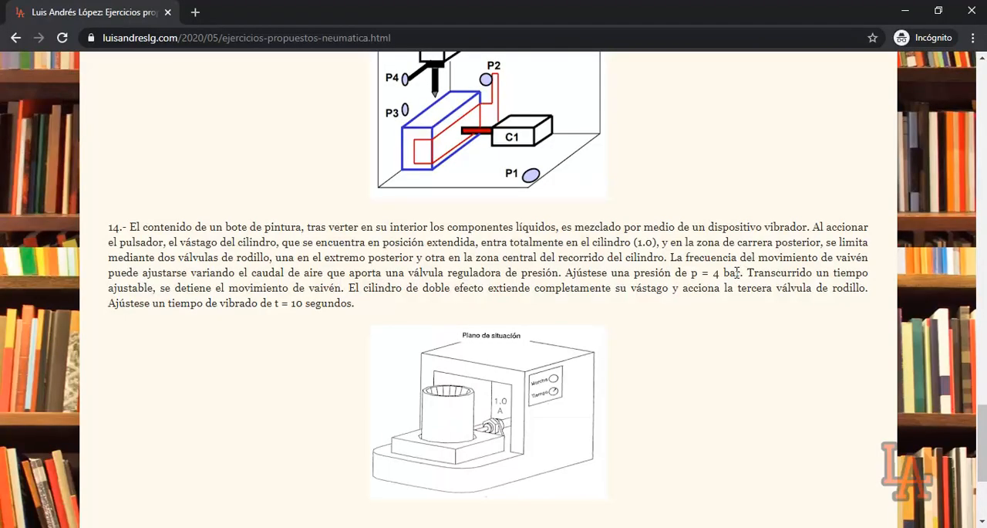
drag(826, 243, 563, 259)
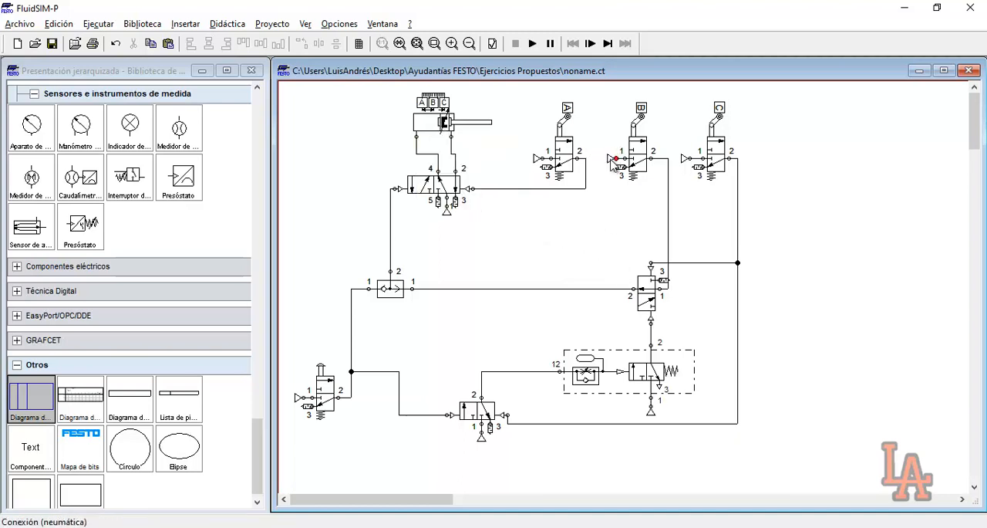
Place a state diagram to the right of the circuit and plot the double-acting cylinder's displacement in it
drag(29, 396, 892, 351)
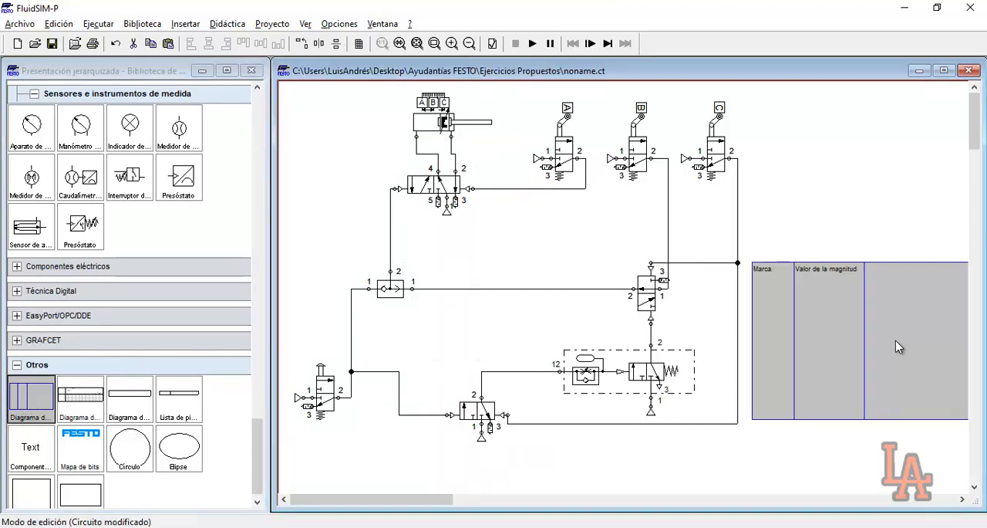
drag(405, 503, 416, 502)
click(469, 483)
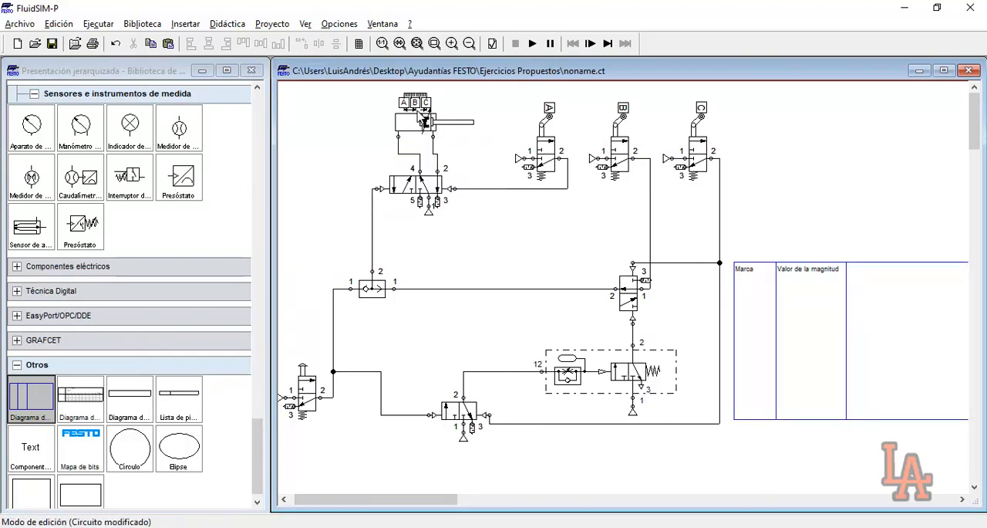
drag(583, 101, 651, 197)
click(590, 194)
drag(394, 128, 795, 362)
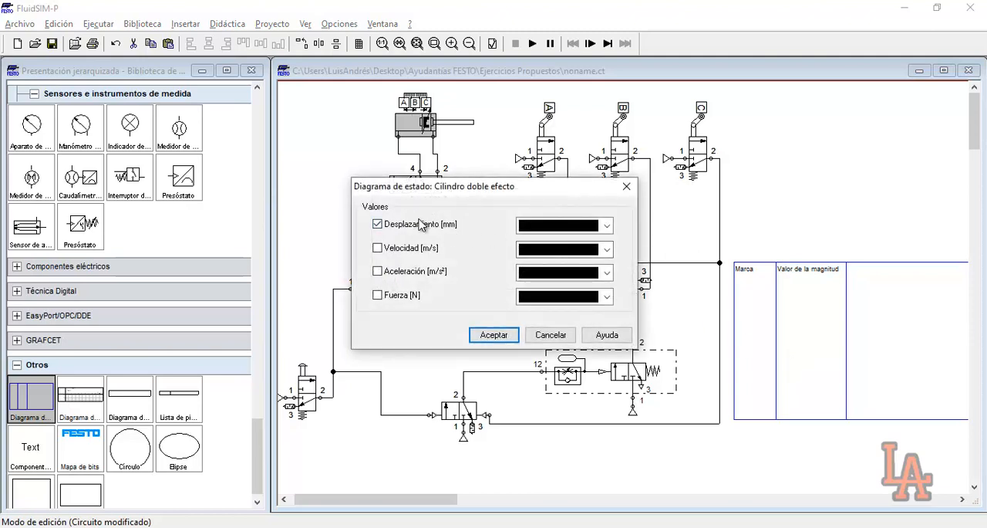
click(487, 335)
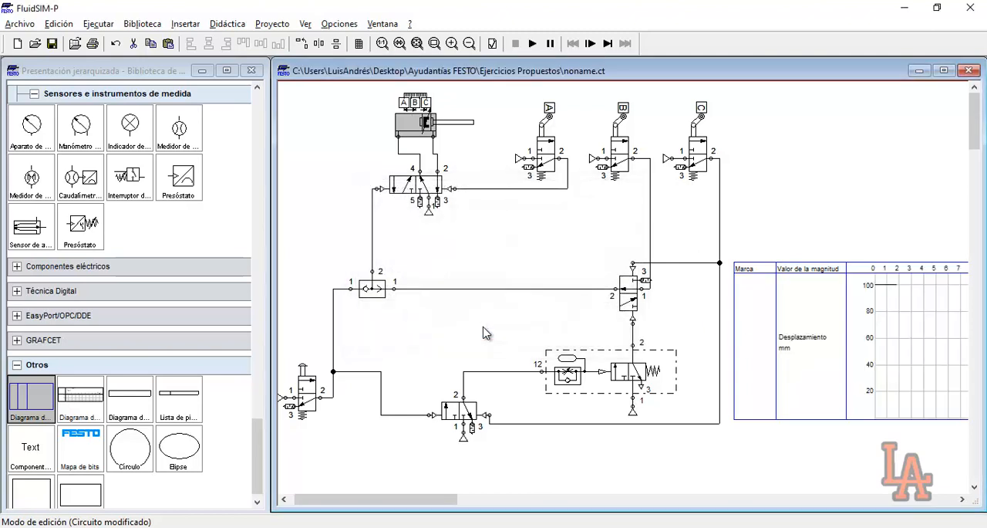
Start and pause the simulation, actuate the pushbutton valve, and advance in single steps to trace the cylinder's stroke between roller valves A and B
click(534, 44)
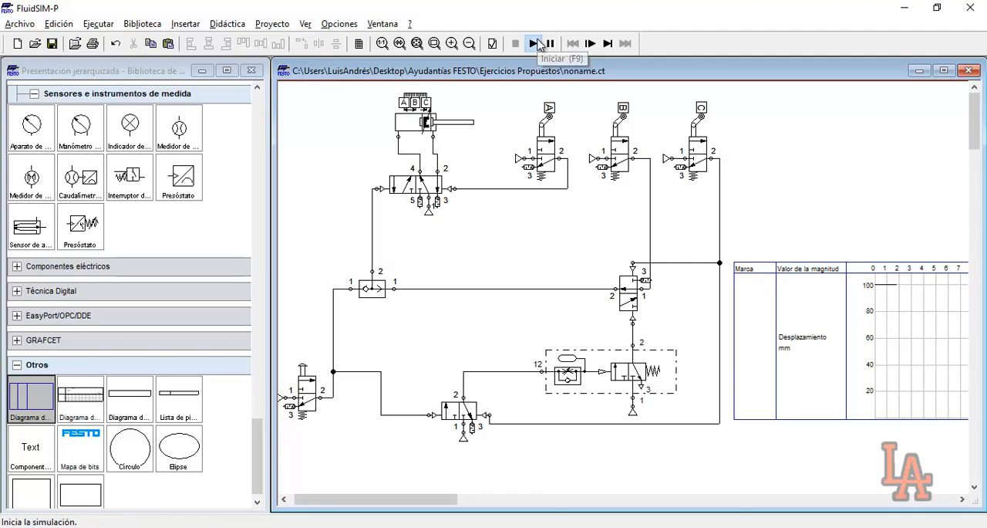
click(551, 44)
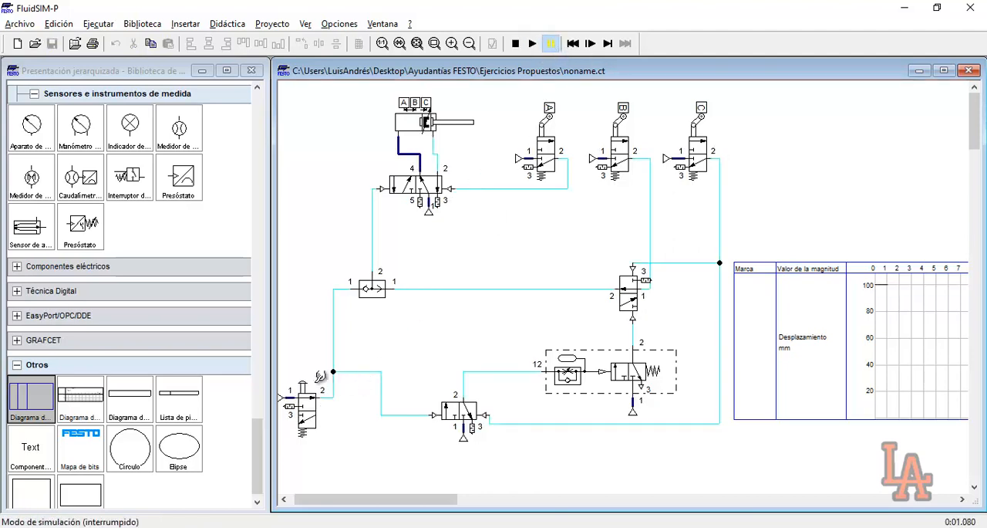
click(590, 44)
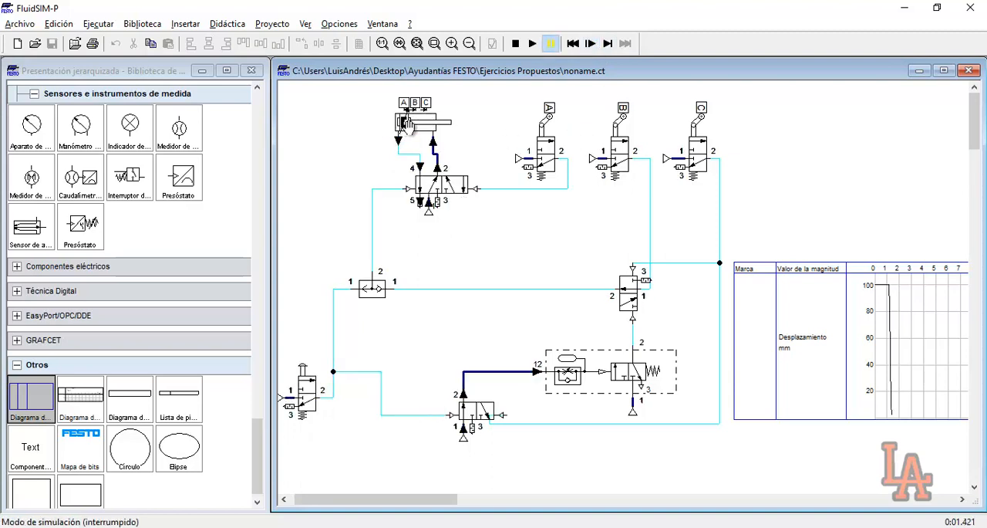
click(589, 45)
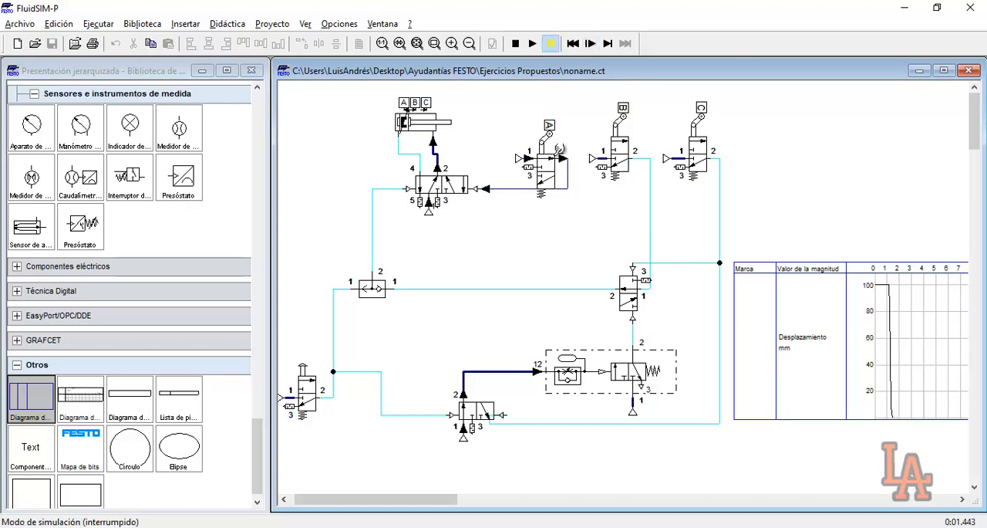
click(590, 45)
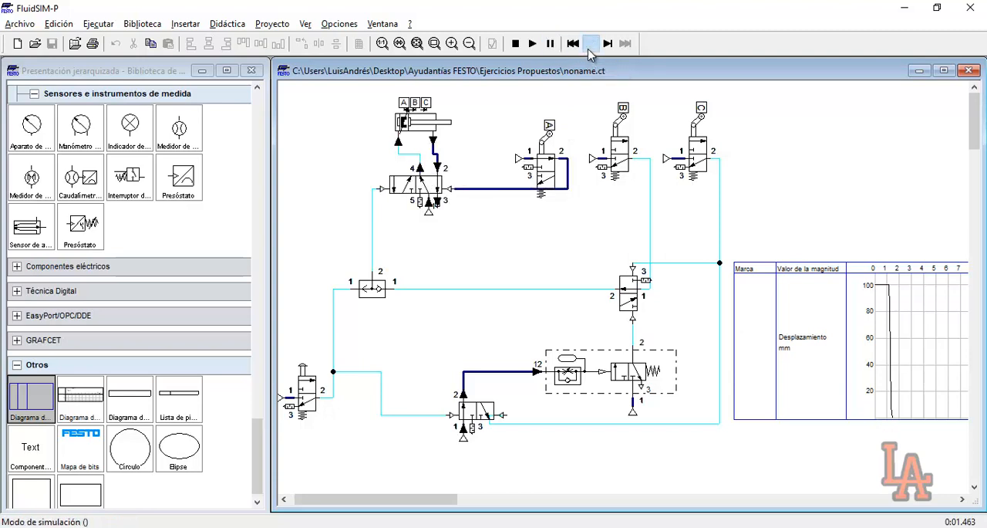
click(590, 51)
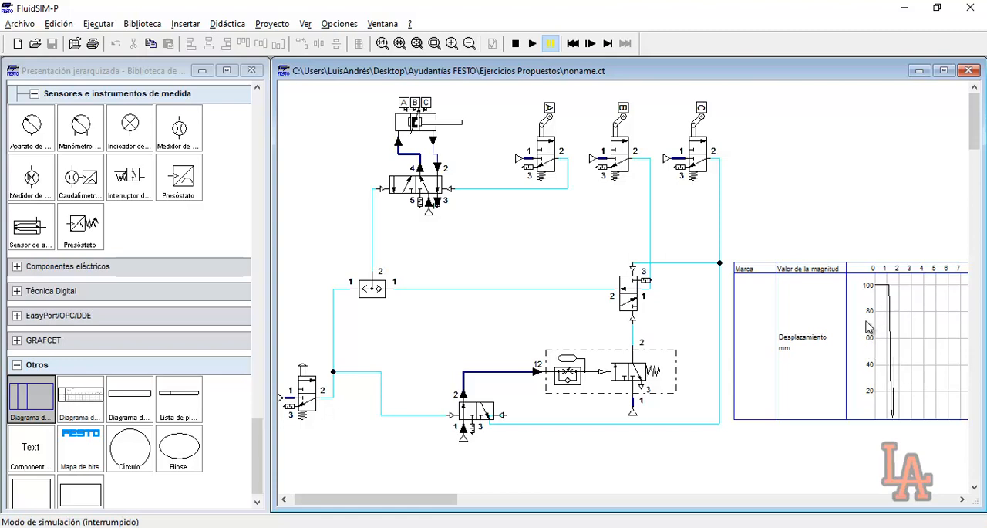
click(590, 44)
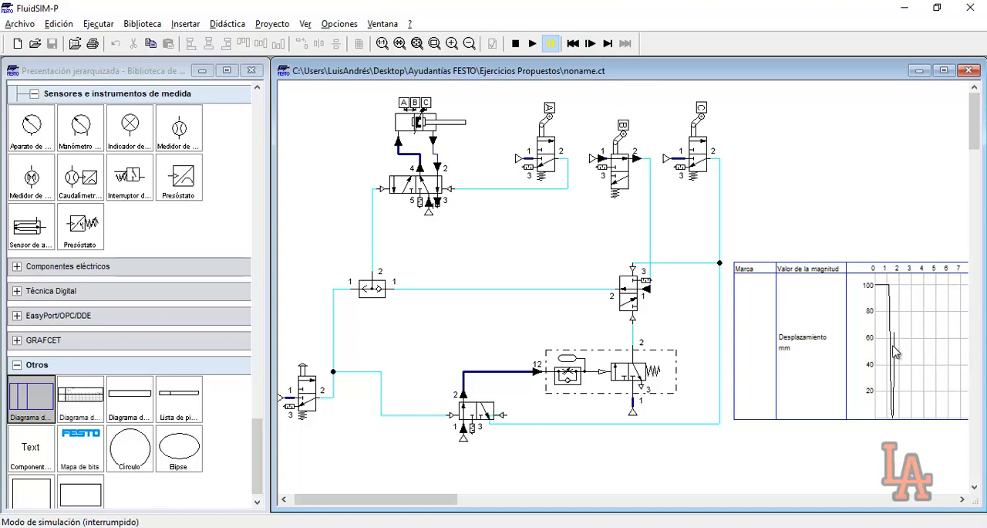
click(590, 44)
click(592, 49)
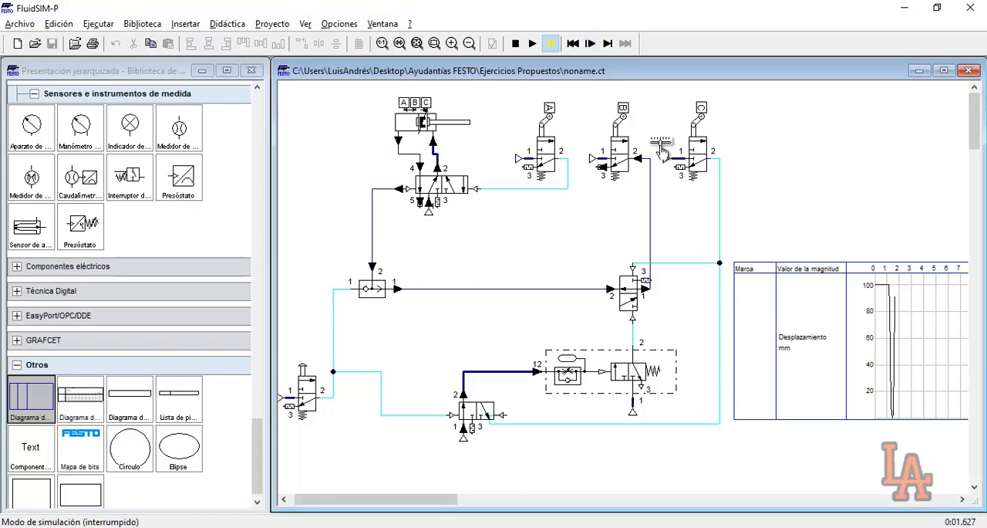
click(598, 45)
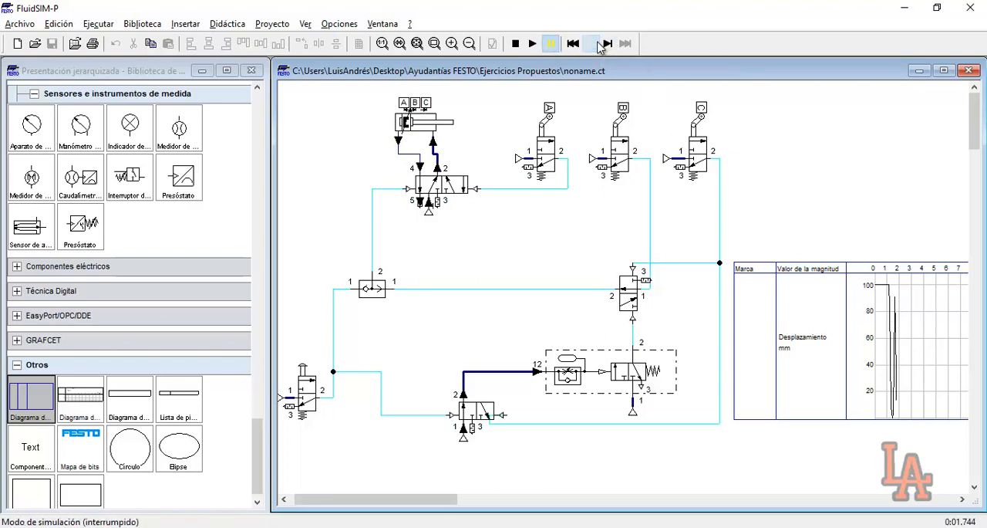
Resume the simulation for several oscillations and pause it to examine the displacement curve in the state diagram
click(534, 44)
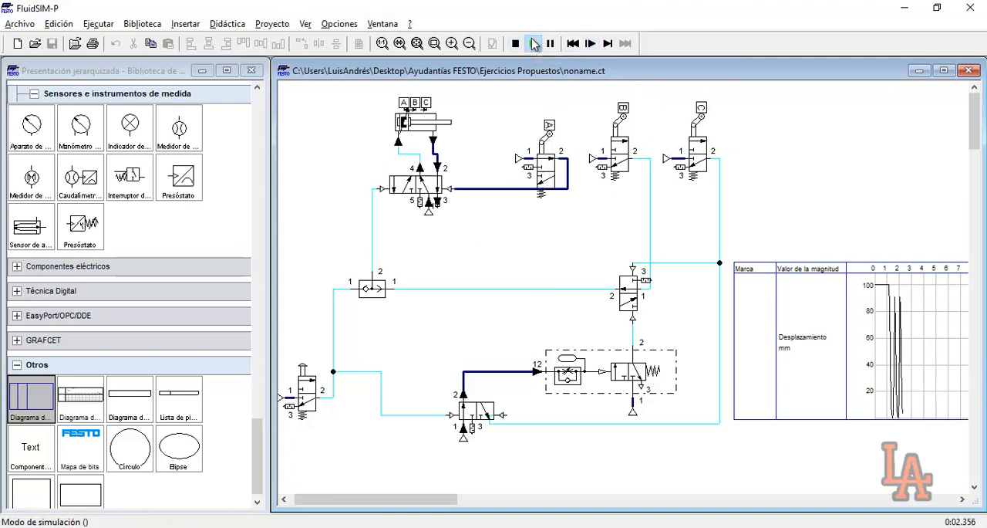
click(550, 44)
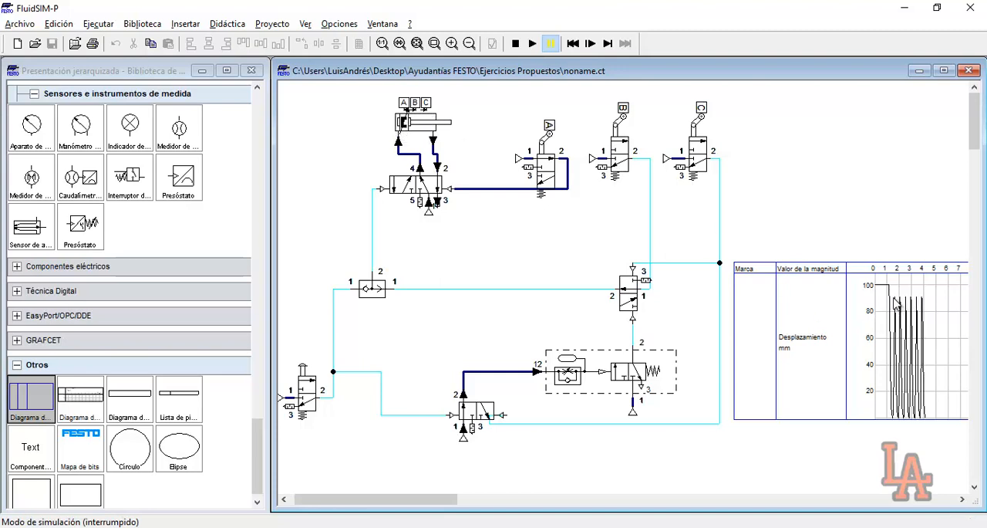
mouse_move(907, 312)
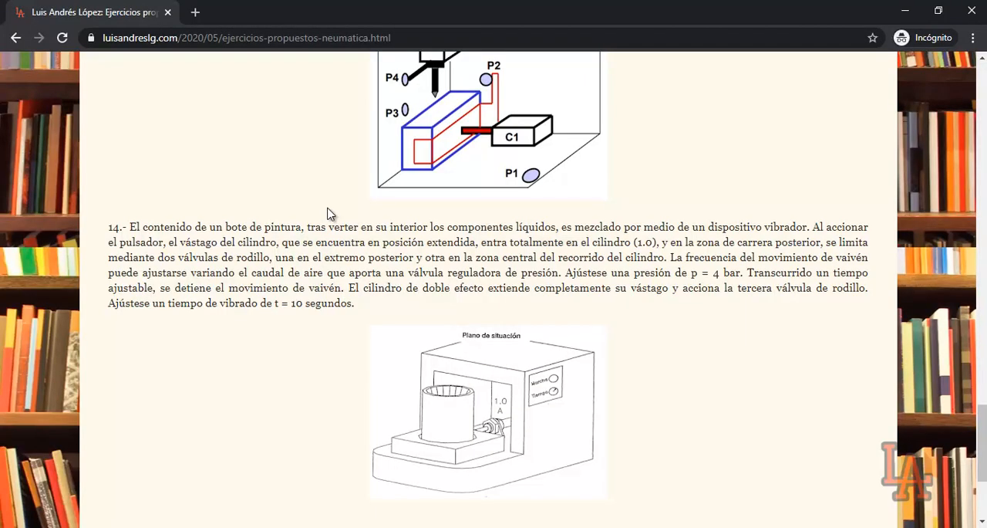
Switch to the browser and reread exercise 14's requirements for the 4 bar pressure and the pressure regulator that adjusts the frequency
drag(567, 273, 728, 274)
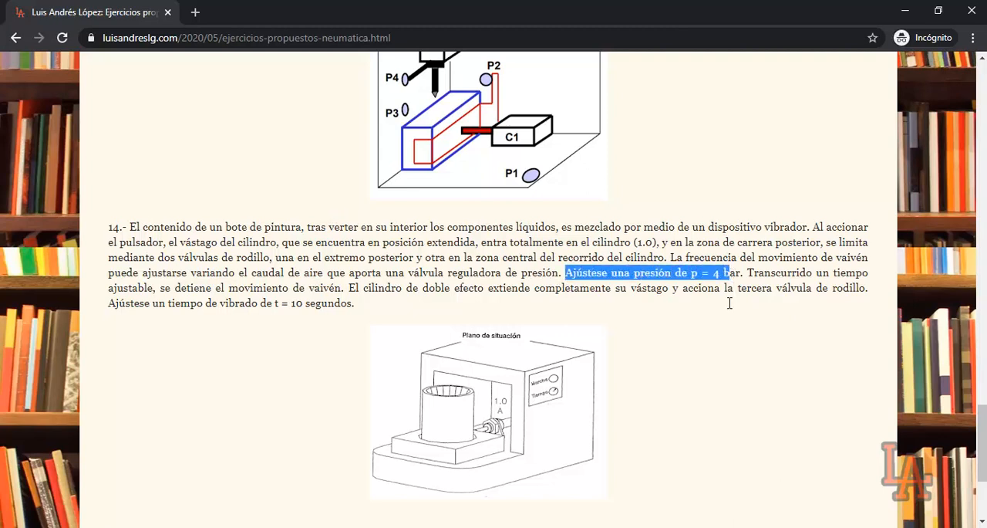
click(714, 311)
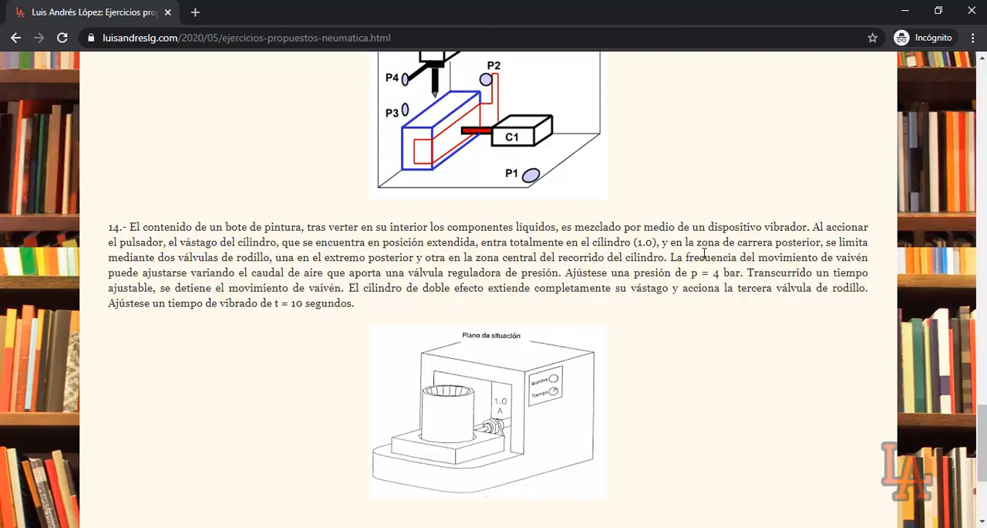
drag(742, 257, 564, 270)
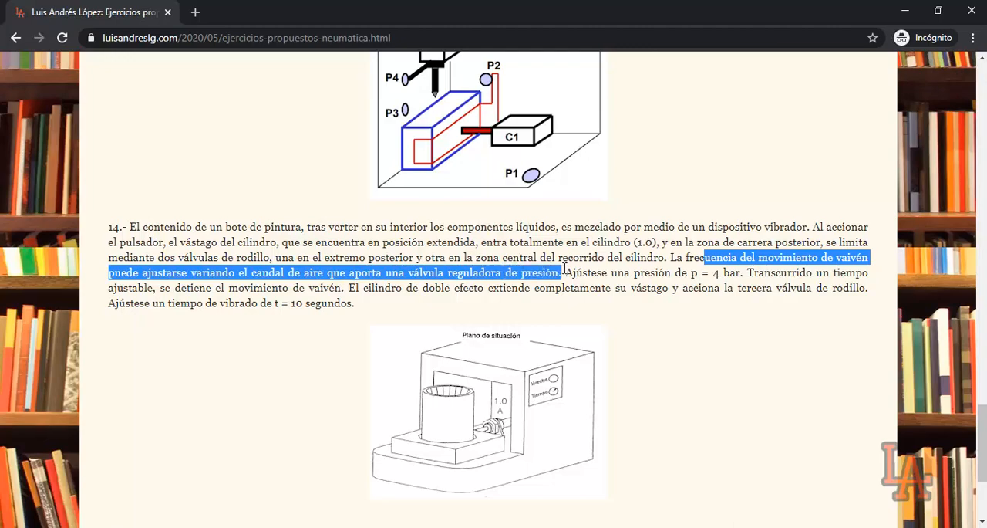
click(715, 359)
key(alt+Tab)
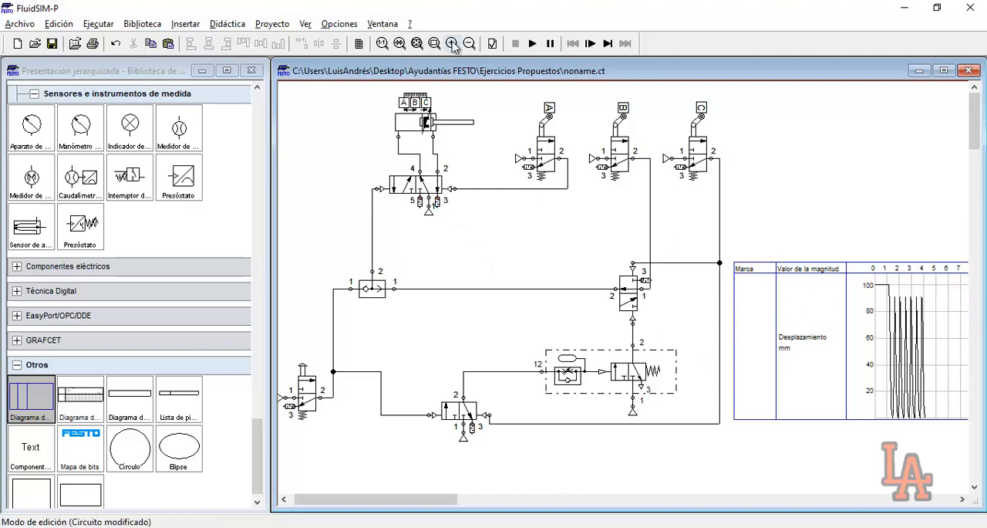
Move the compressed air source of the 5/n-way valve farther below it and check the source's nominal pressure settings
click(435, 44)
drag(322, 82, 526, 279)
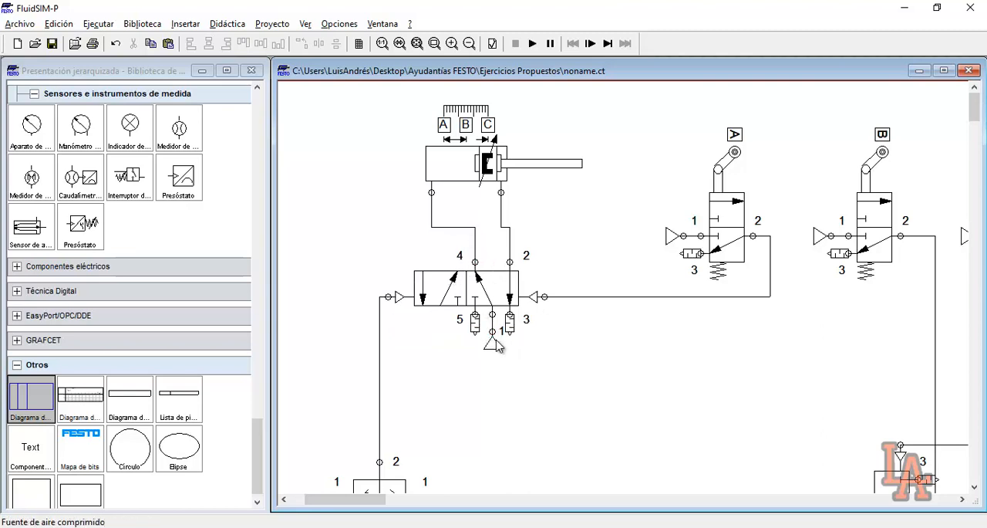
drag(496, 344, 496, 409)
click(530, 401)
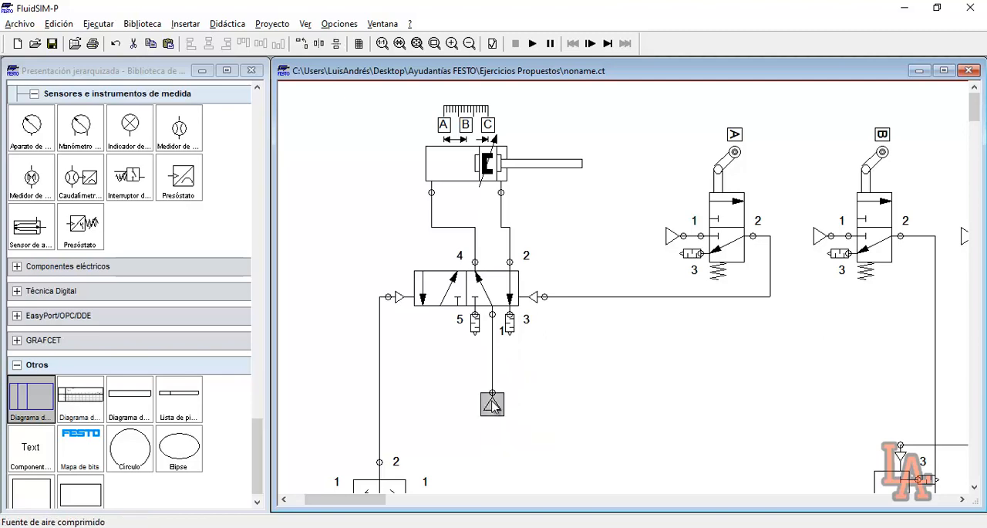
double_click(492, 403)
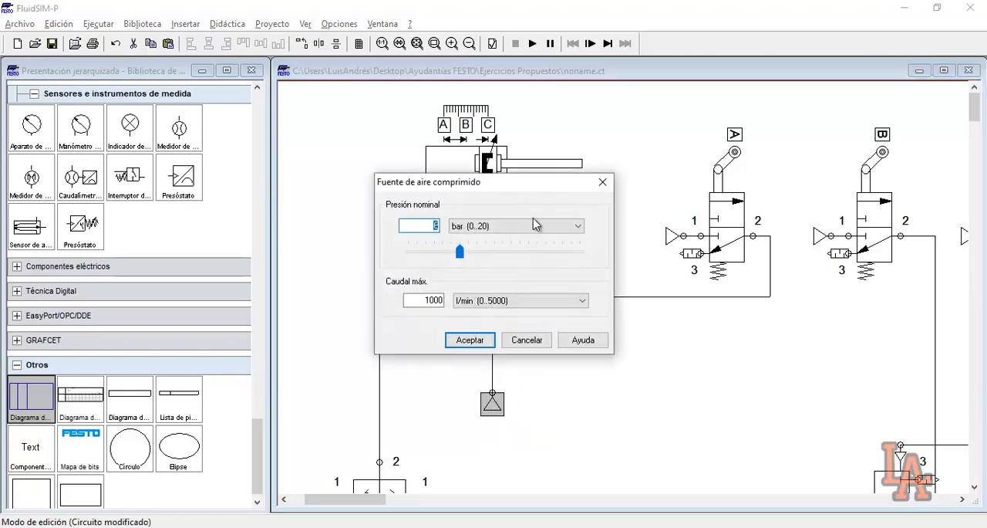
click(603, 182)
Place an adjustable pressure regulator valve from the component library beside the 5/n-way valve's compressed air source
scroll(143, 349, up, 10)
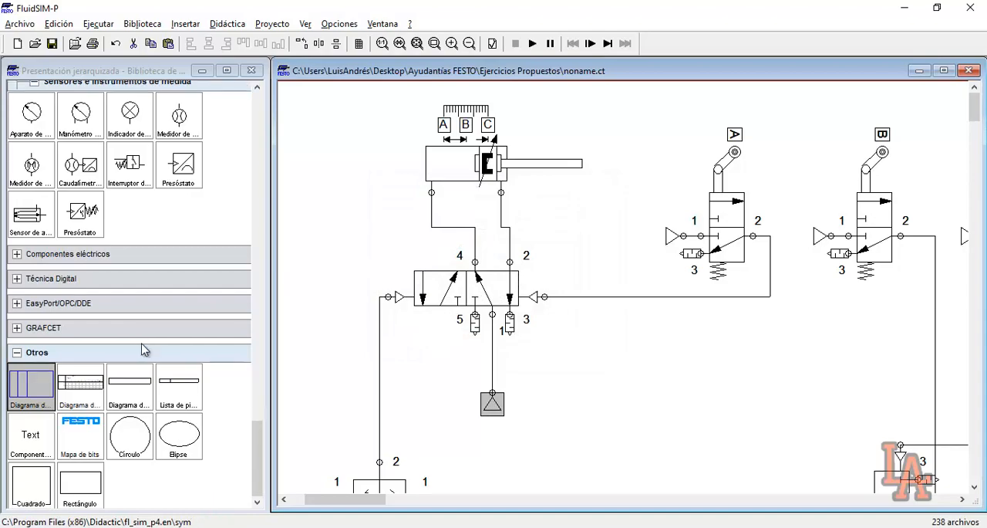
scroll(144, 348, up, 10)
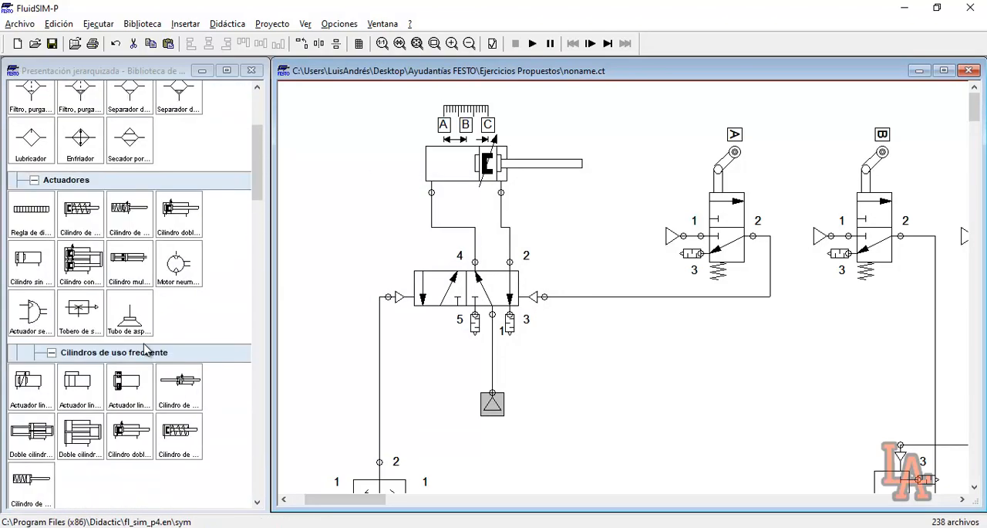
scroll(147, 357, down, 15)
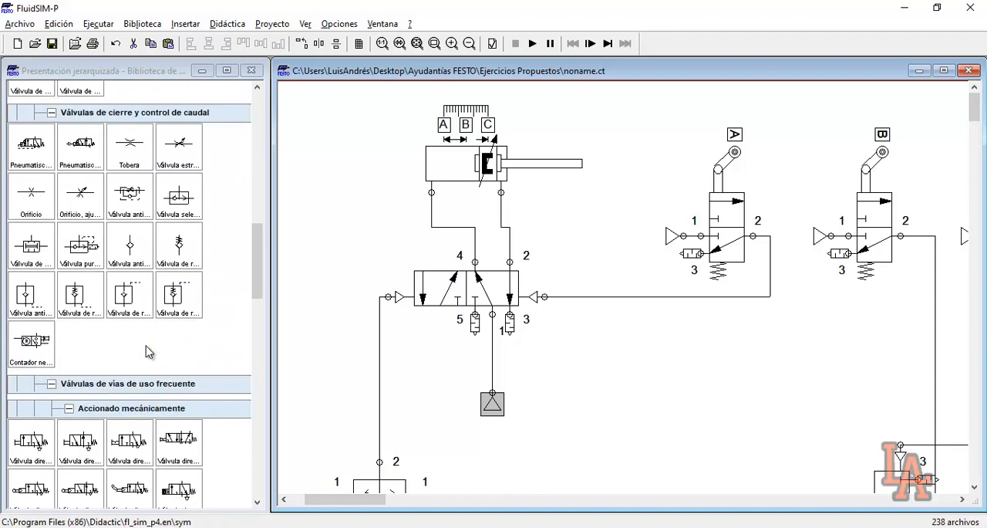
scroll(148, 352, down, 5)
drag(175, 271, 637, 370)
Replace the 5/n-way valve's direct supply line with the adjustable pressure regulator, joining its outlet to the valve and the compressed air source to its inlet
drag(490, 406, 491, 442)
click(492, 392)
key(Delete)
drag(603, 378, 491, 391)
drag(493, 333, 494, 331)
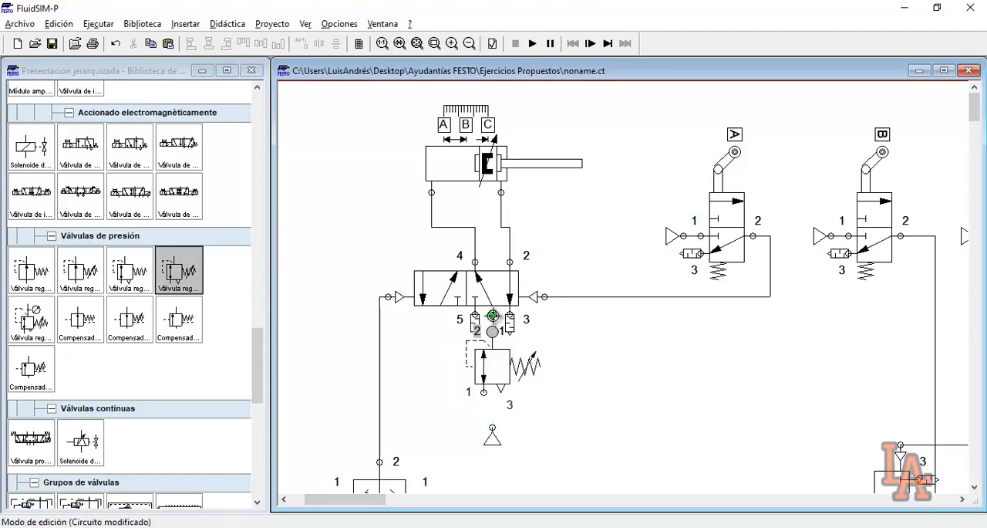
click(492, 438)
drag(492, 438, 484, 397)
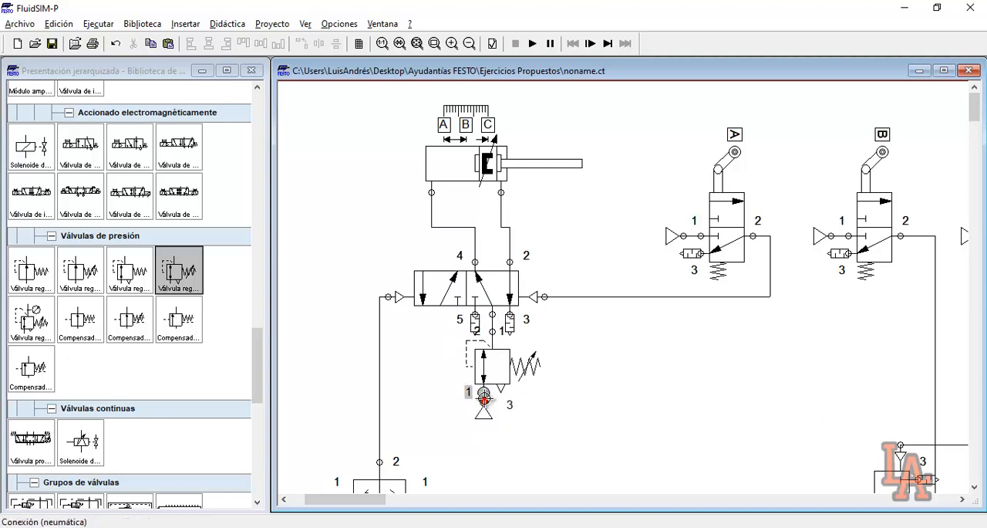
Check the nominal pressure settings of the pressure regulator and of the compressed air source below it
double_click(497, 364)
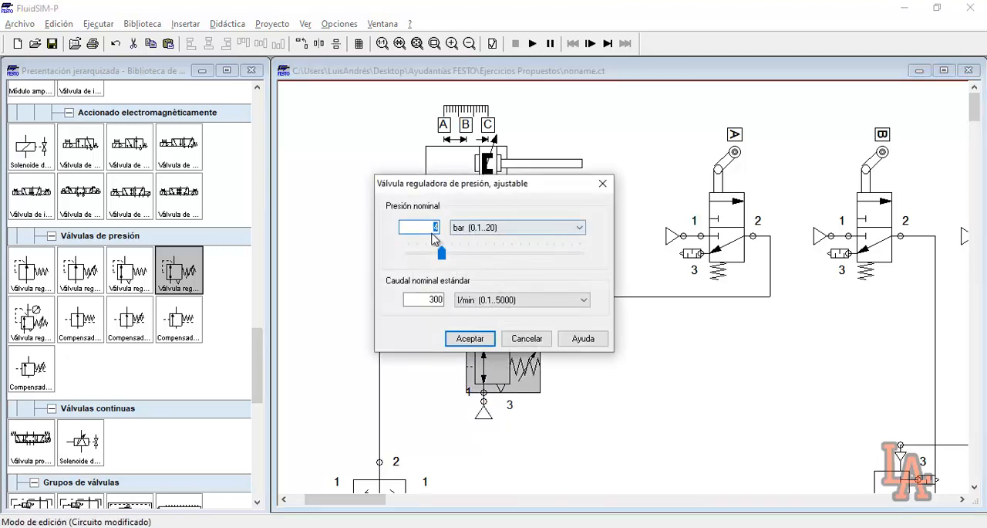
click(469, 338)
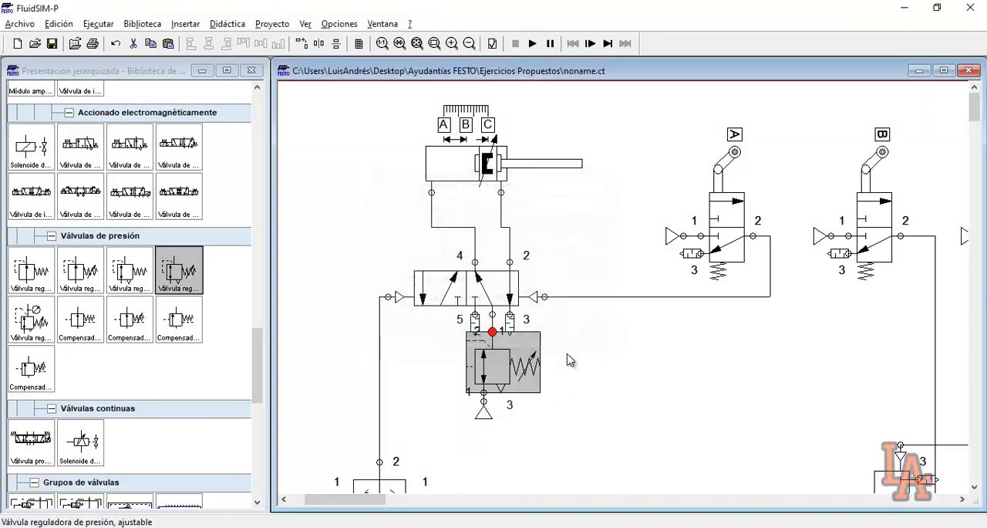
click(484, 414)
double_click(483, 417)
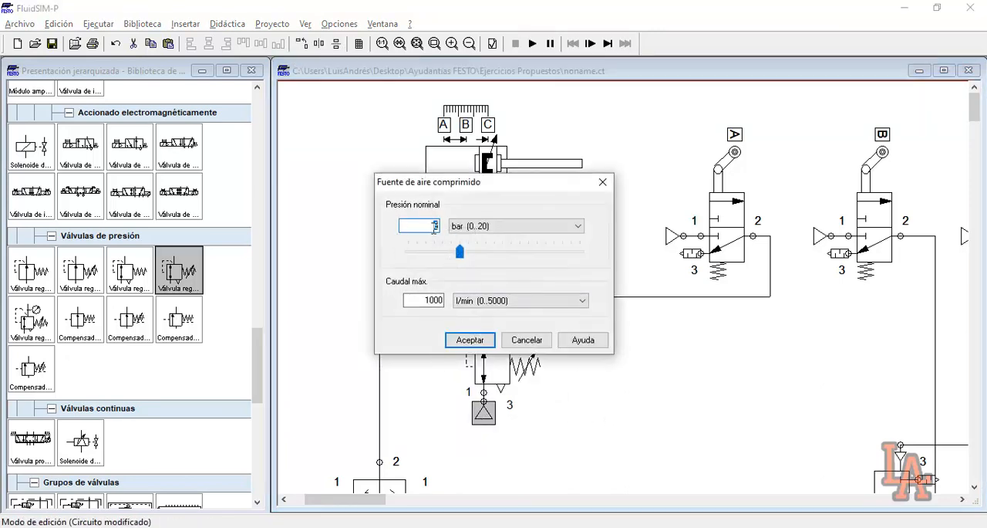
click(525, 339)
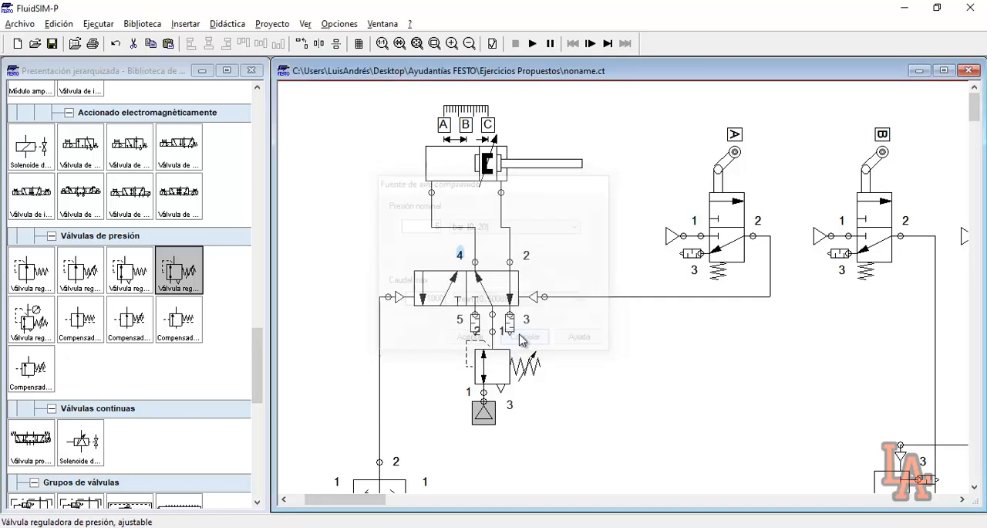
Review the control section in the full circuit view and check the nominal pressure of the lower memory valve's air source
scroll(617, 255, down, 1)
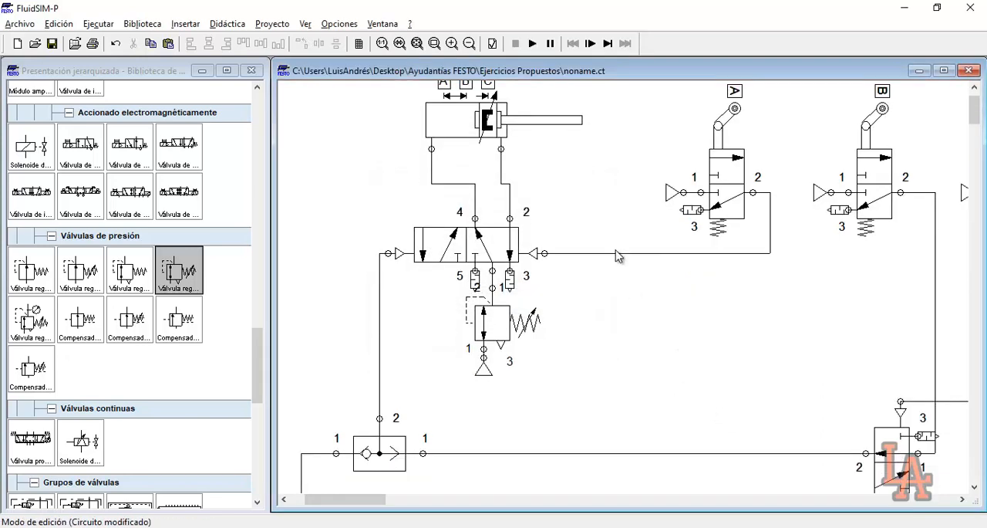
click(418, 43)
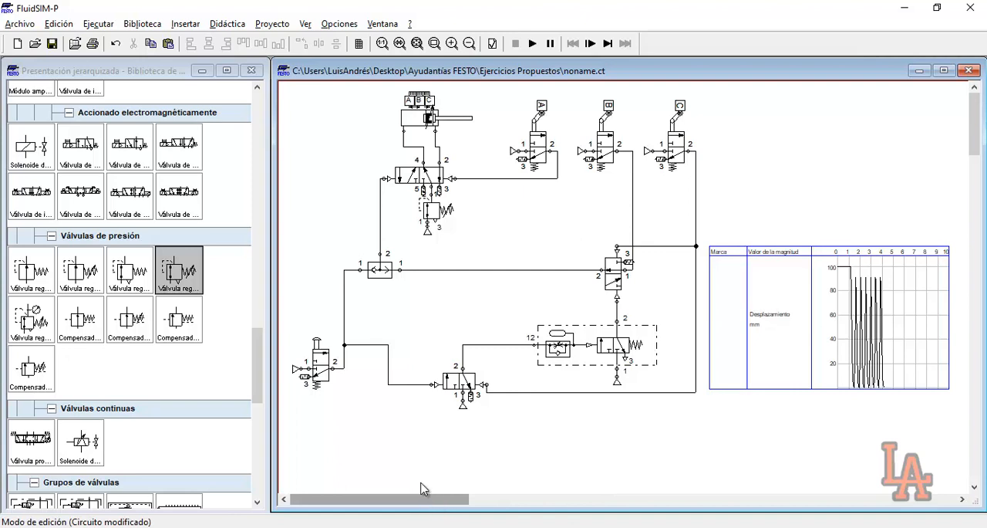
drag(308, 98, 740, 454)
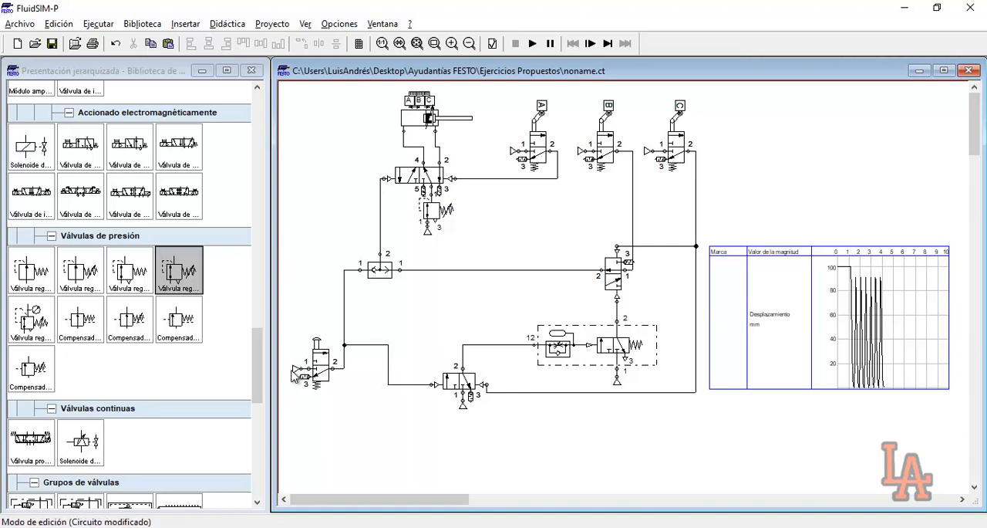
click(462, 403)
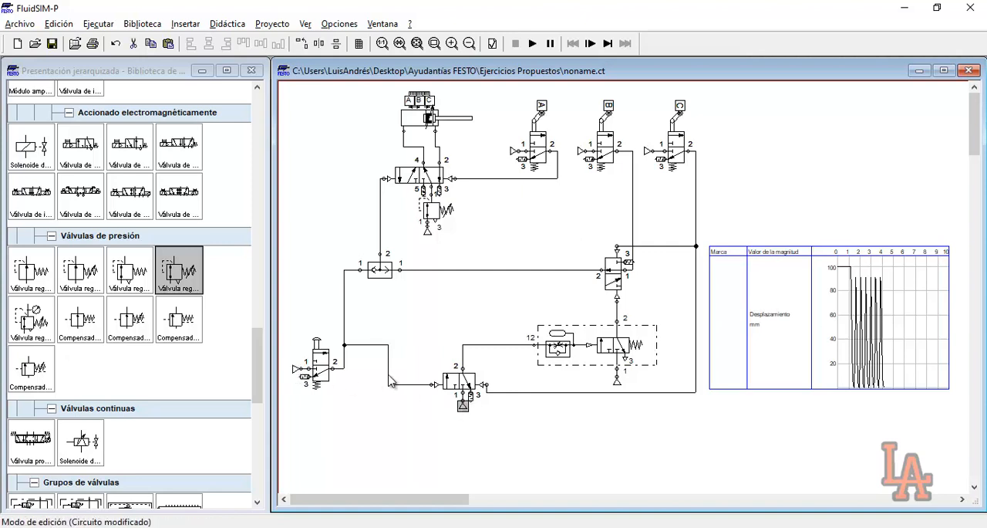
click(617, 381)
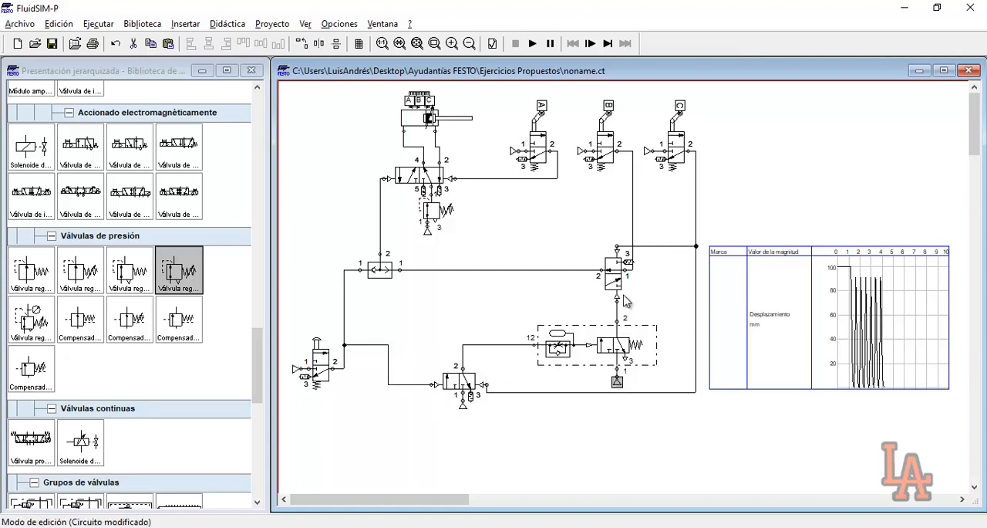
drag(295, 94, 687, 408)
click(689, 410)
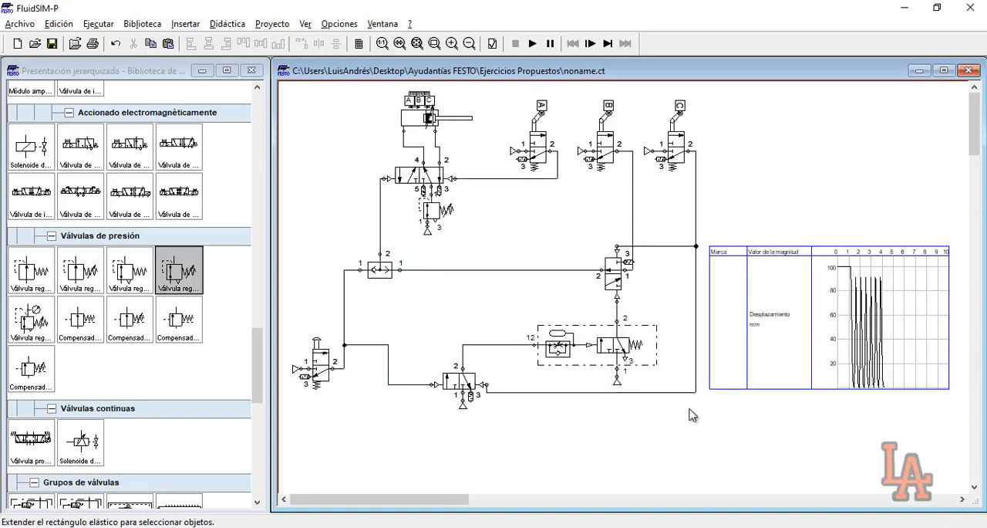
double_click(462, 403)
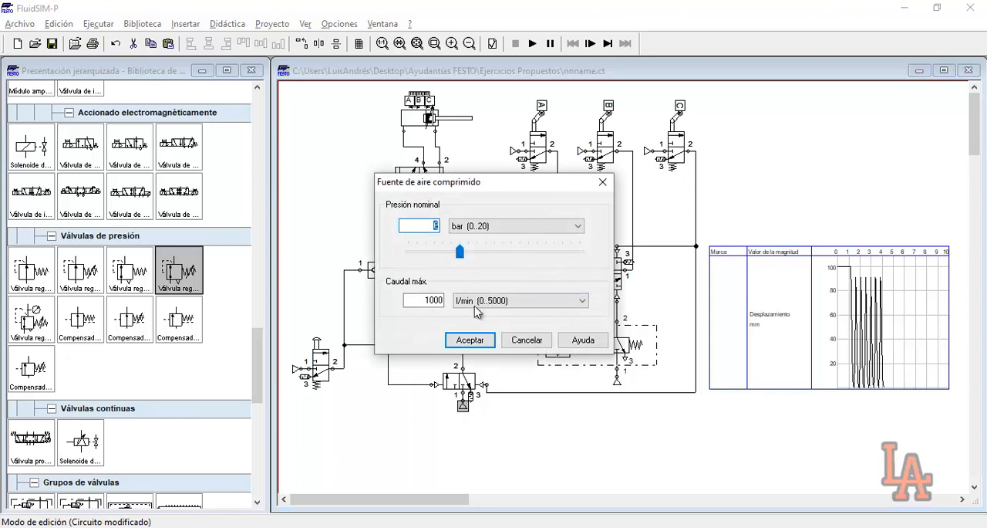
click(524, 340)
Review the cylinder's power section and recheck the adjustable pressure regulator's nominal pressure
drag(378, 114, 494, 243)
double_click(428, 229)
key(Escape)
double_click(446, 240)
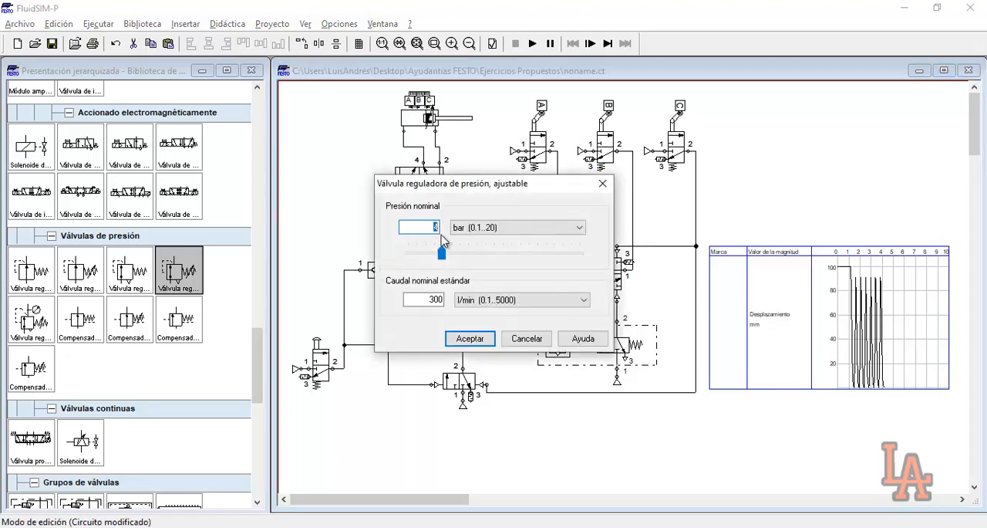
click(468, 338)
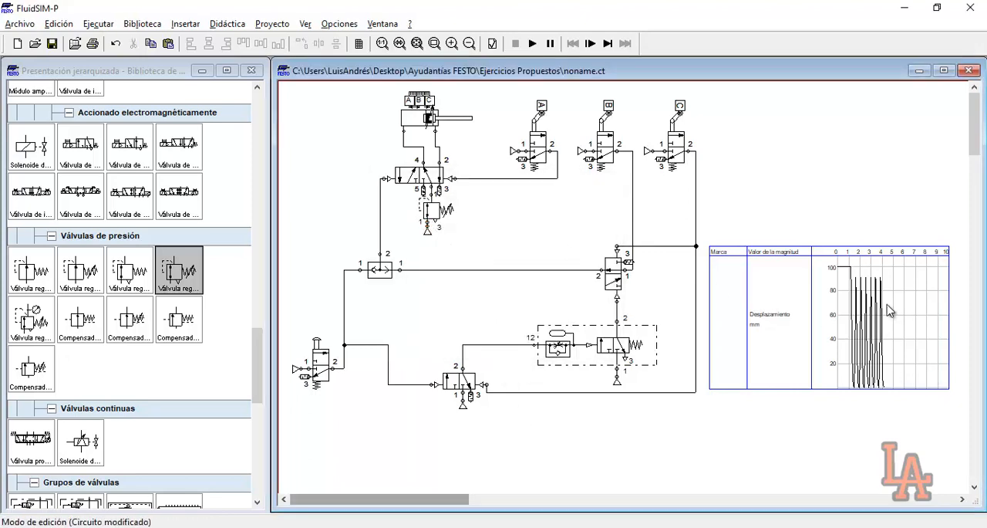
Examine the peaks of the existing displacement curve in the state diagram up close, then return to the full circuit view
mouse_move(871, 299)
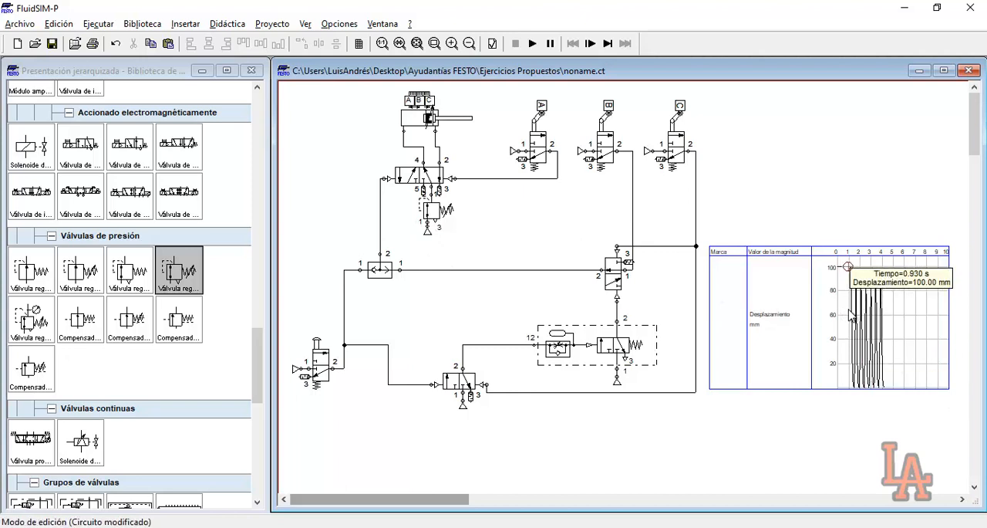
click(435, 43)
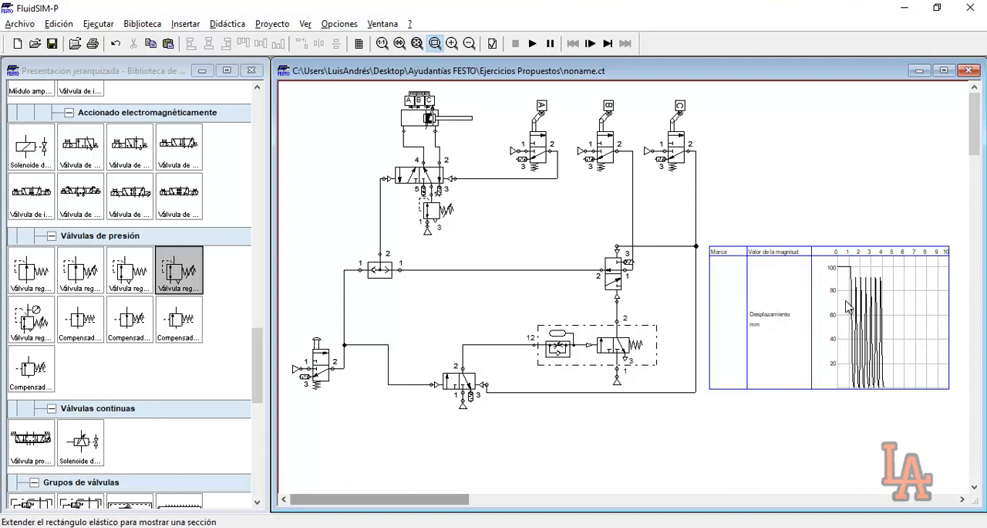
drag(816, 255, 944, 340)
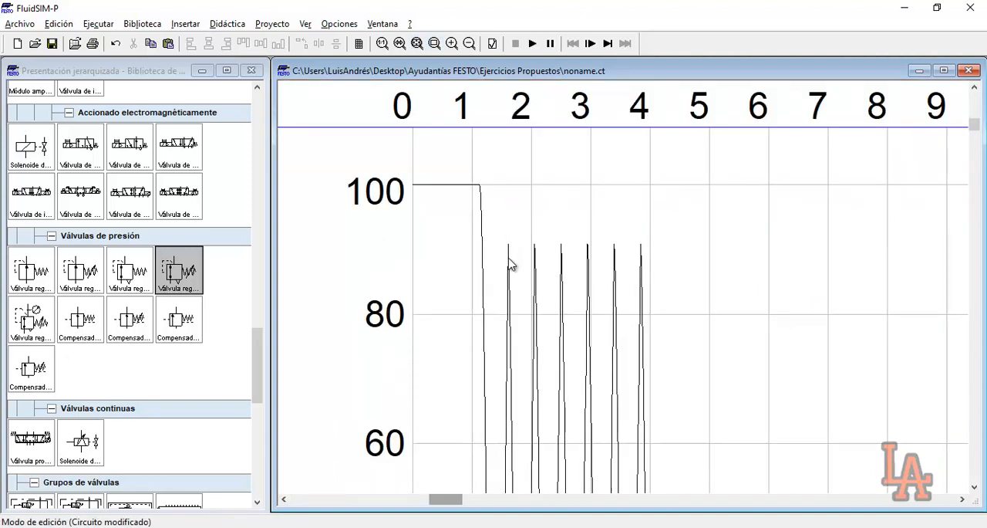
mouse_move(535, 312)
click(417, 43)
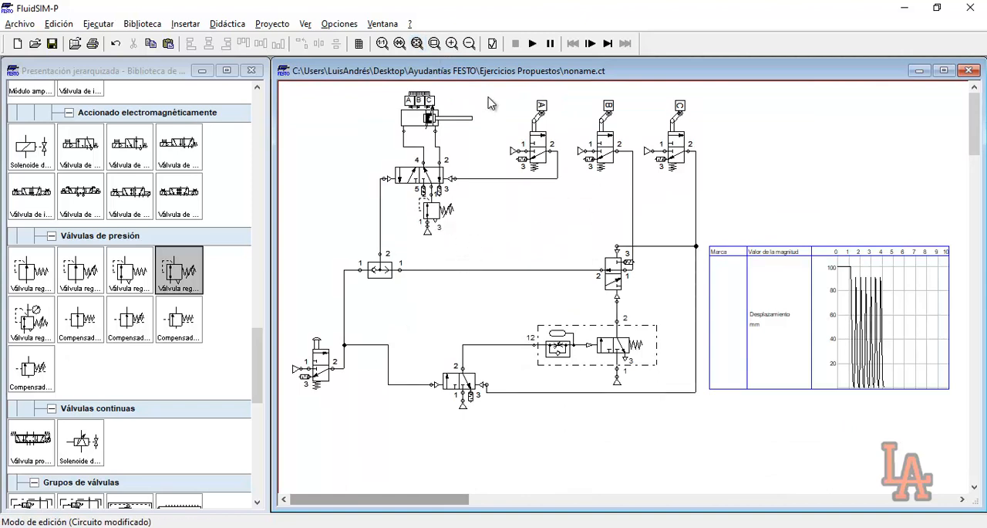
Simulate the circuit with the pressure regulator by actuating the start push-button valve, pause to examine the displacement curve, and stop the simulation
click(532, 43)
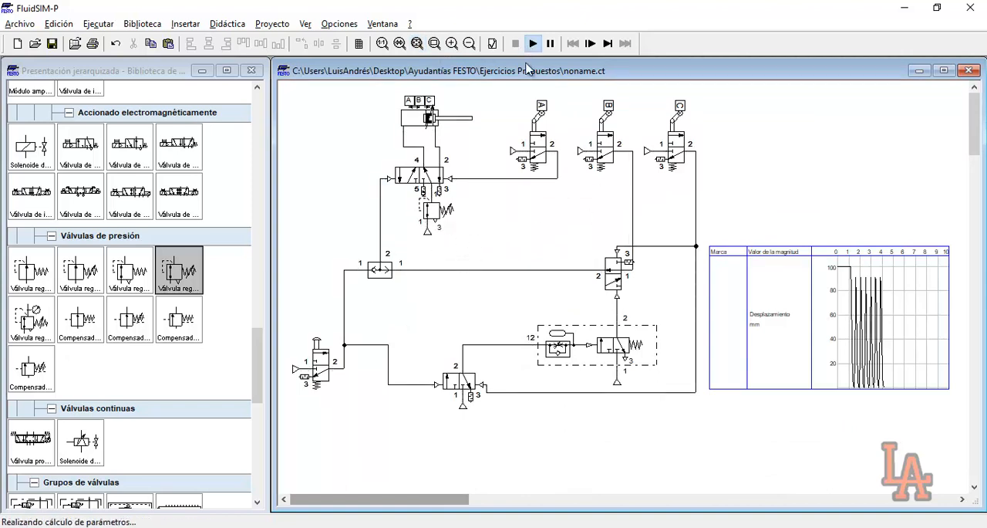
click(330, 343)
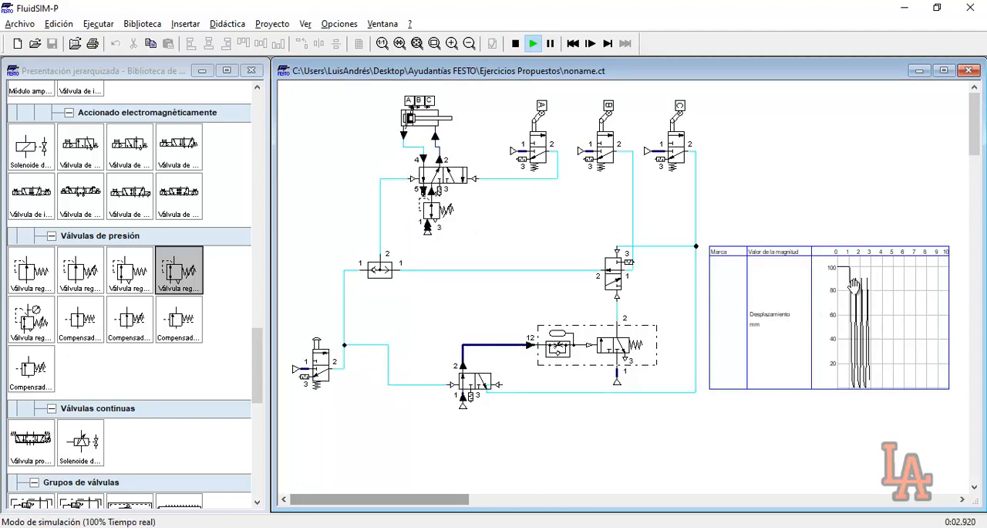
click(550, 43)
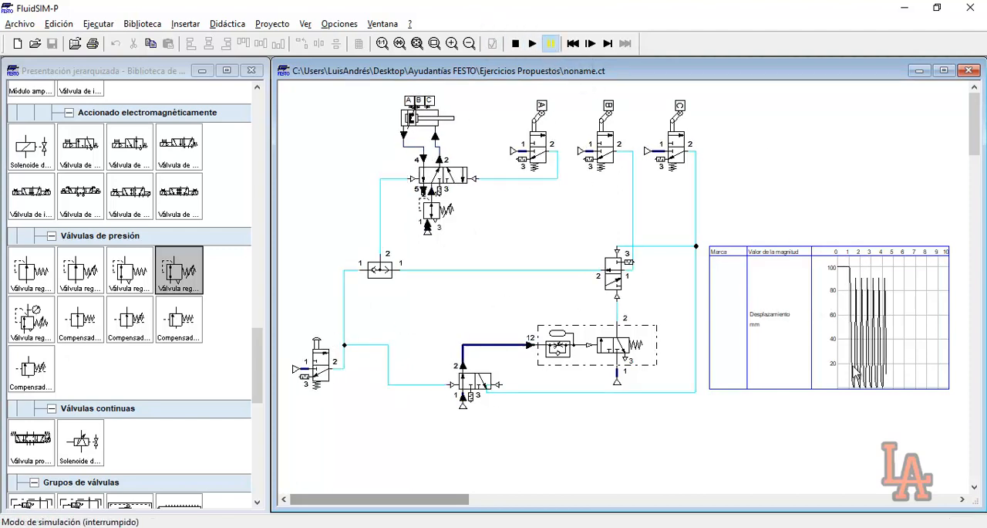
click(435, 43)
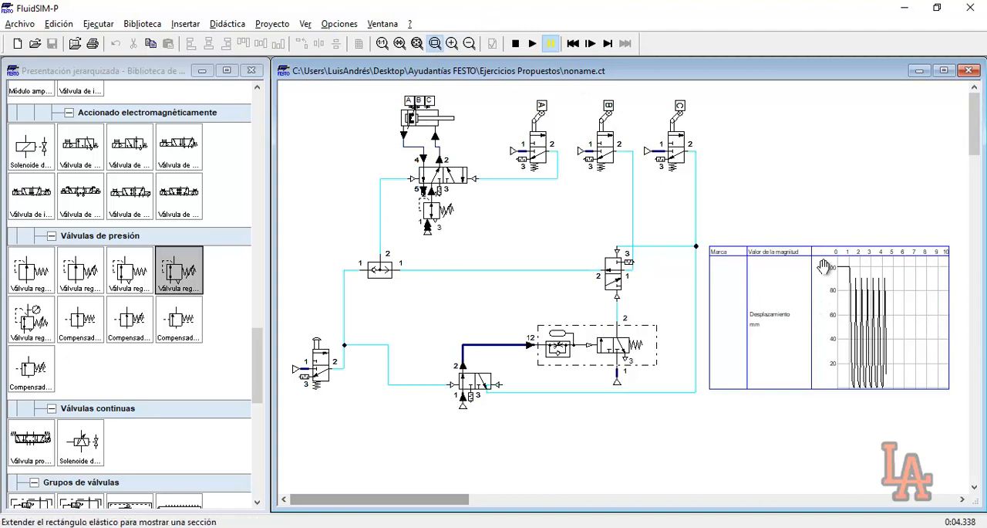
drag(824, 266, 900, 336)
mouse_move(571, 209)
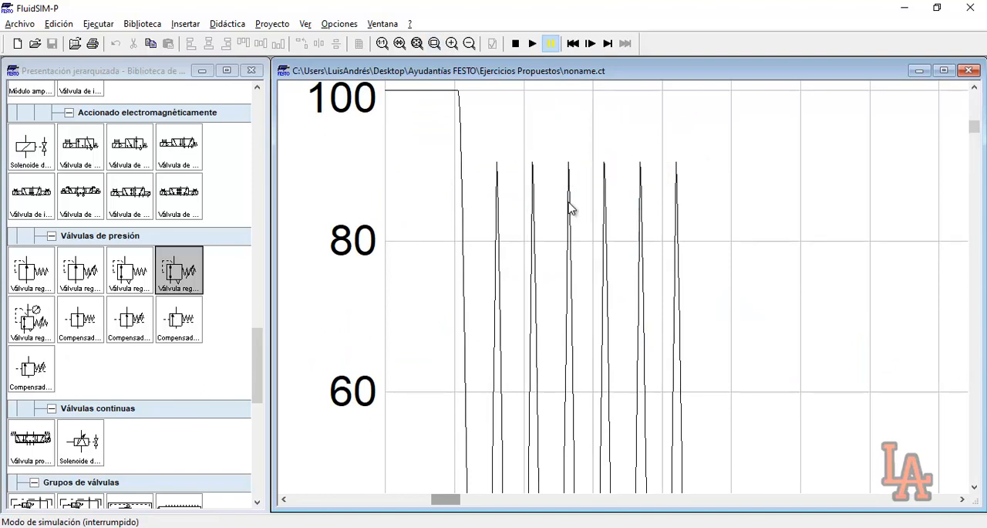
click(516, 43)
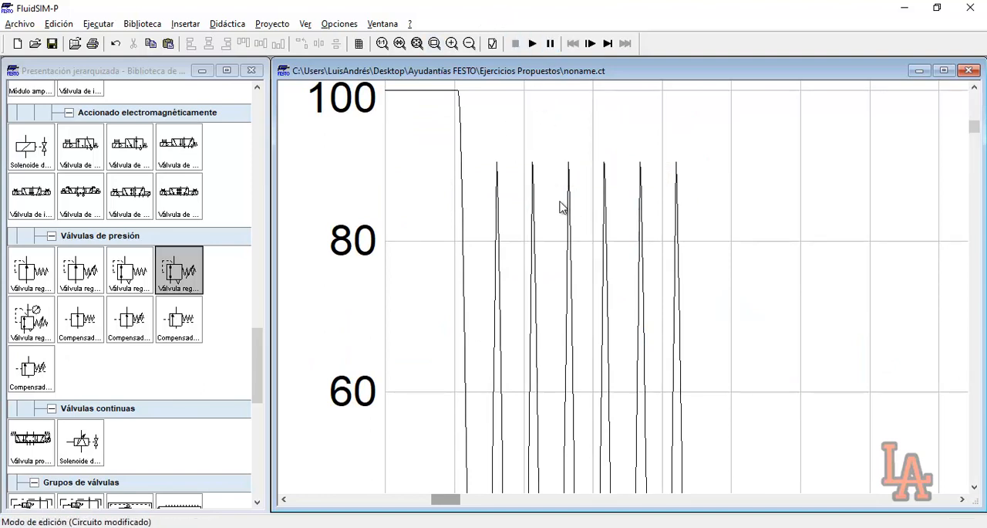
click(416, 43)
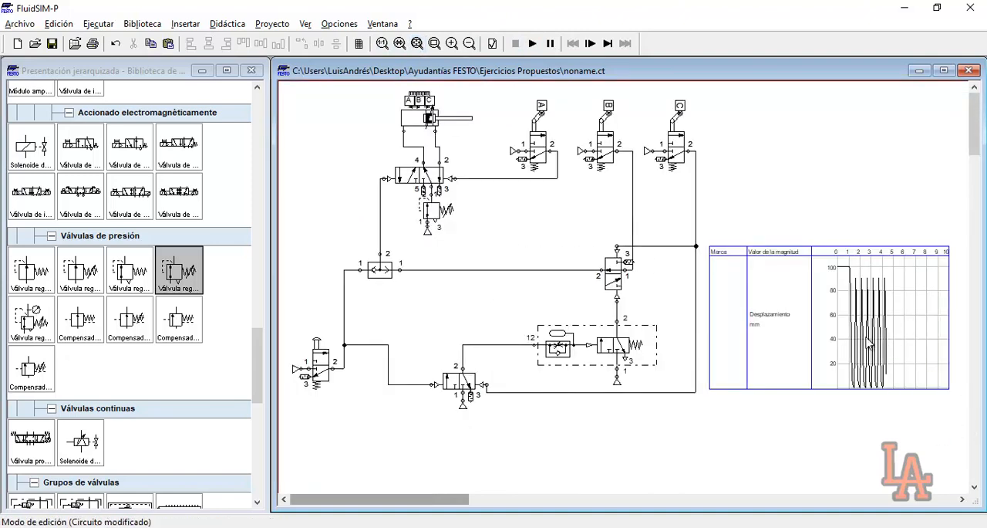
Set the start and end positions of the cylinder's actuation label B to 14 mm
drag(569, 96, 637, 202)
drag(561, 98, 645, 193)
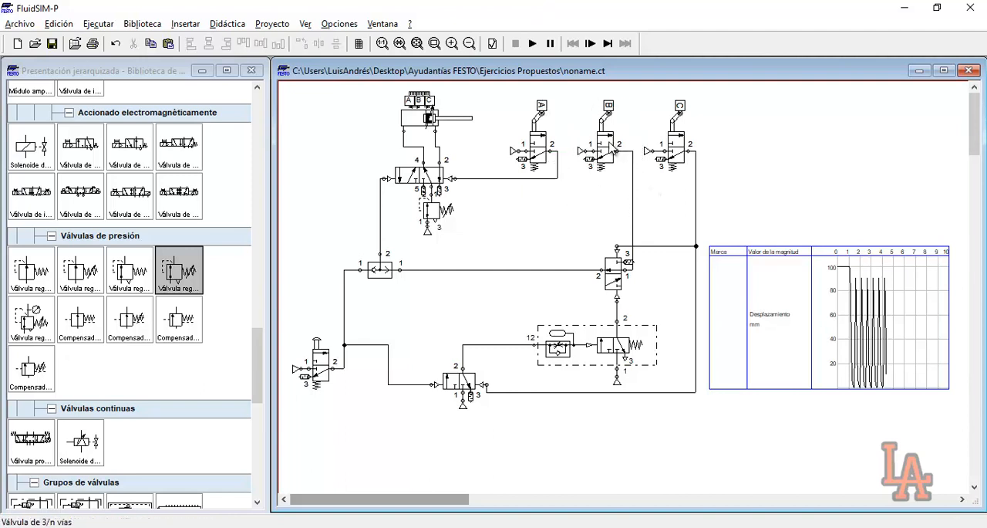
drag(575, 91, 638, 185)
click(615, 182)
double_click(419, 112)
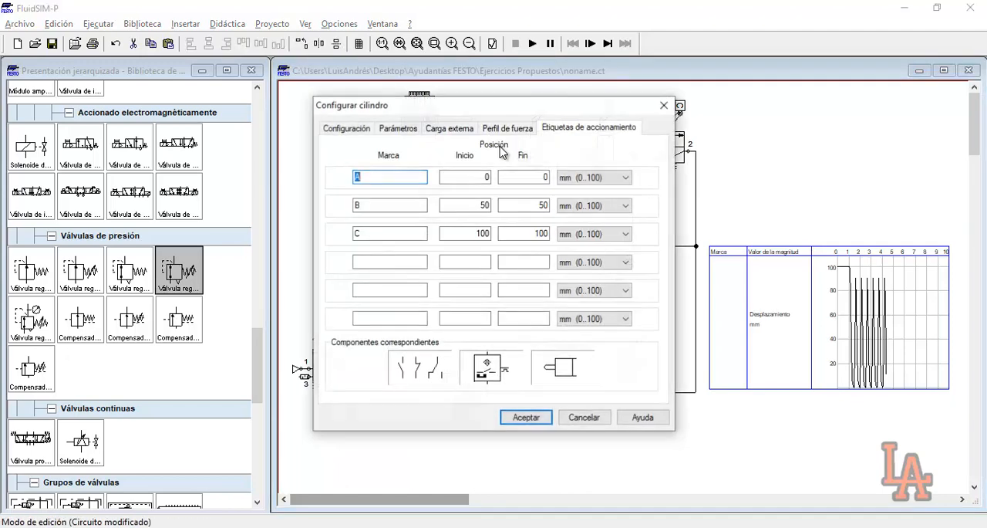
click(396, 202)
click(484, 205)
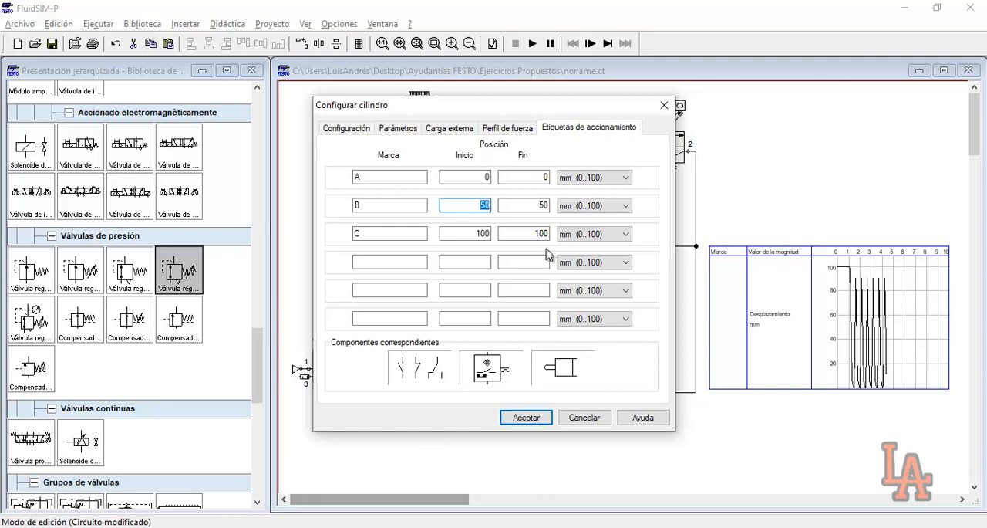
text(14)
key(Tab)
text(14)
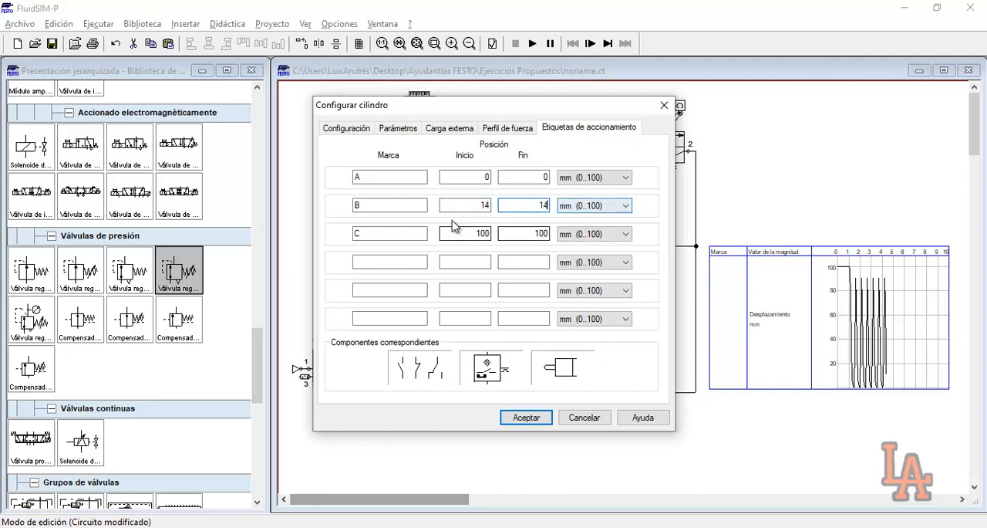
click(531, 417)
Simulate the circuit with the new label B position, actuate the start valve, and pause to examine the oscillation amplitude in the displacement curve
click(532, 44)
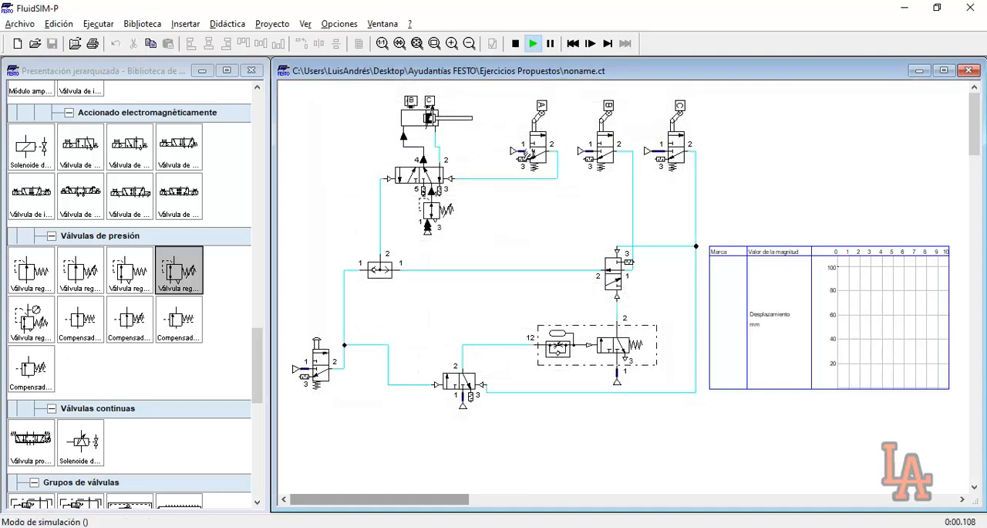
click(333, 344)
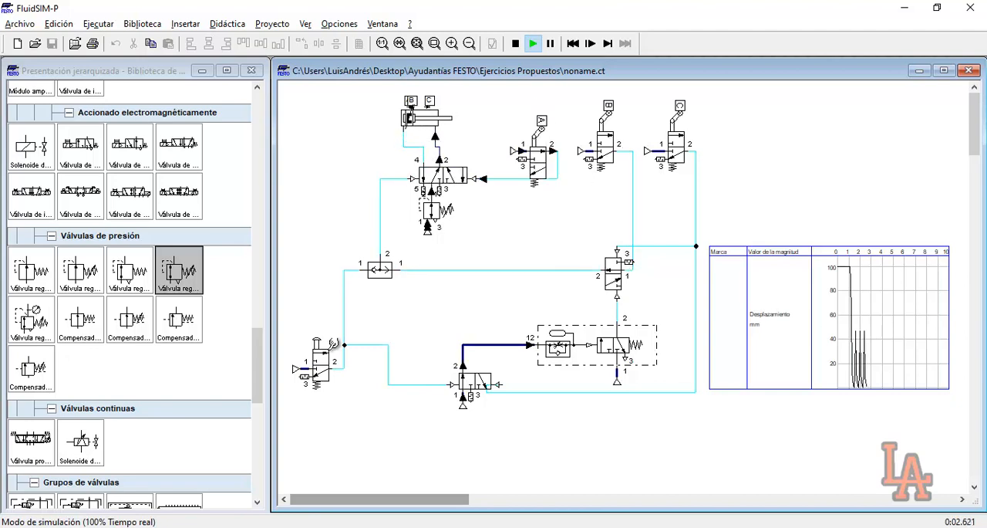
click(550, 43)
click(451, 43)
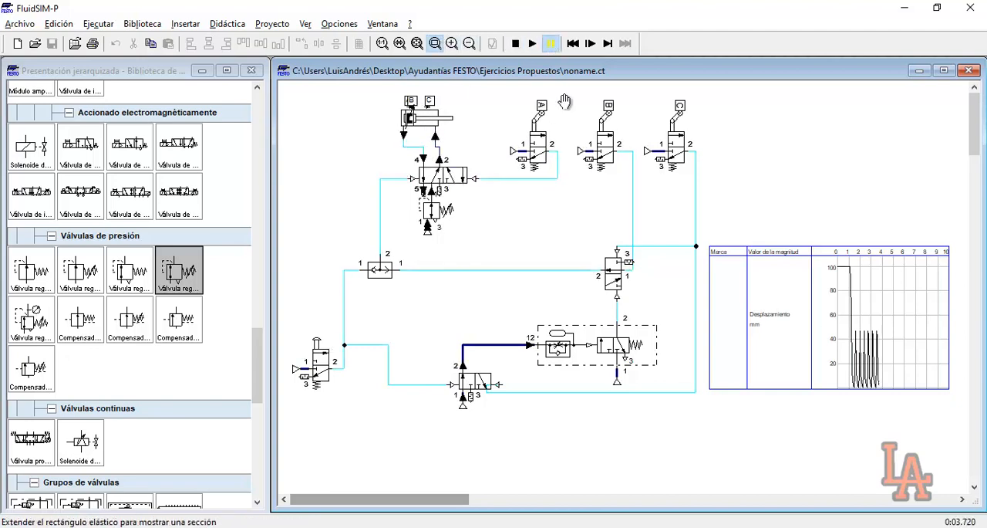
drag(755, 263, 863, 386)
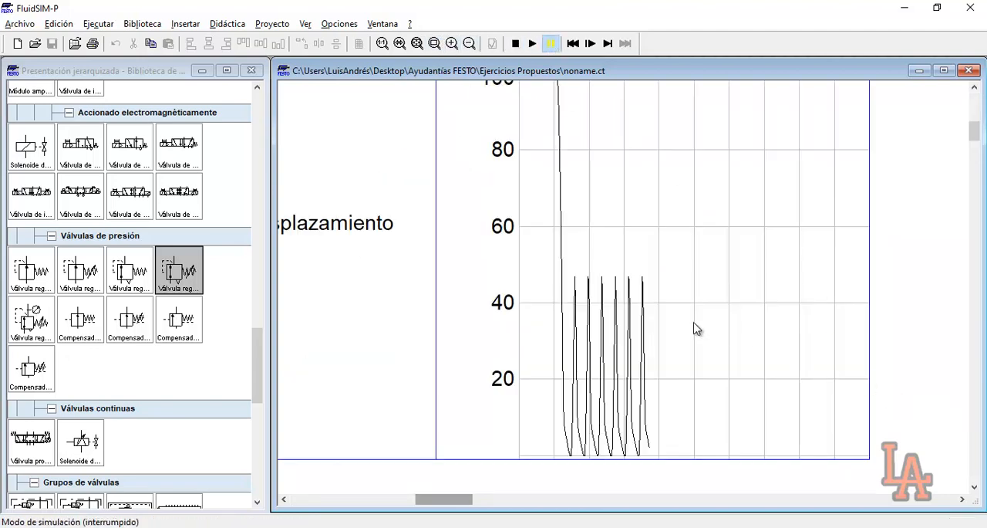
mouse_move(648, 313)
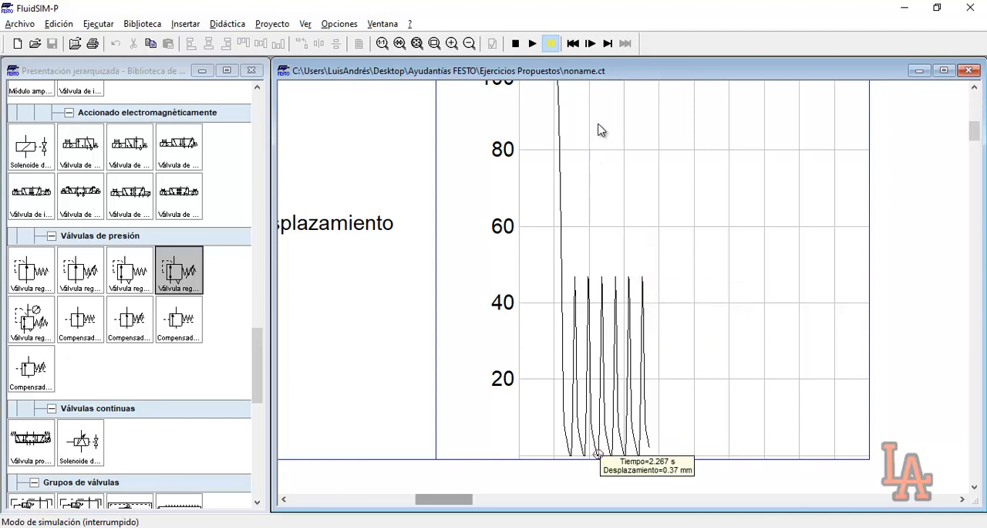
Stop the paused simulation and return from the displacement curve close-up to the full circuit view
click(515, 43)
click(421, 45)
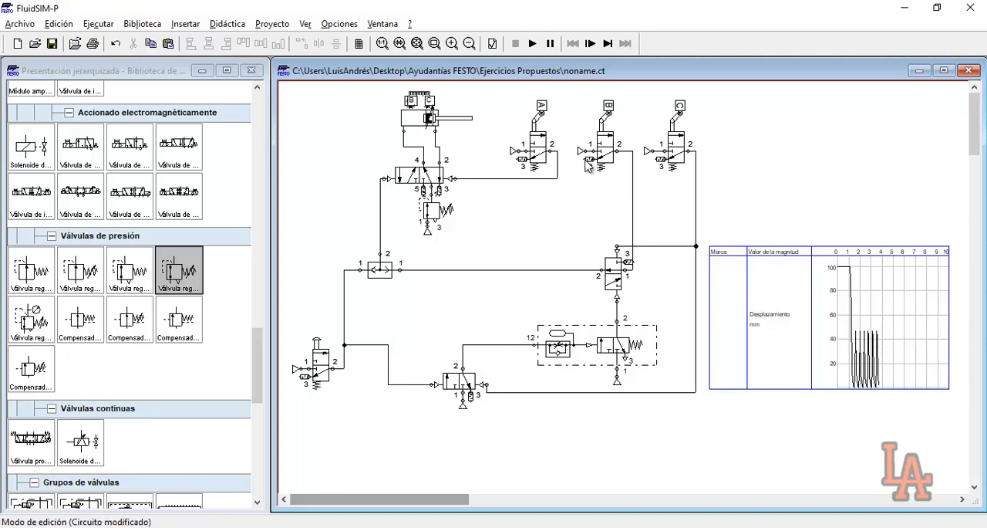
drag(573, 95, 608, 177)
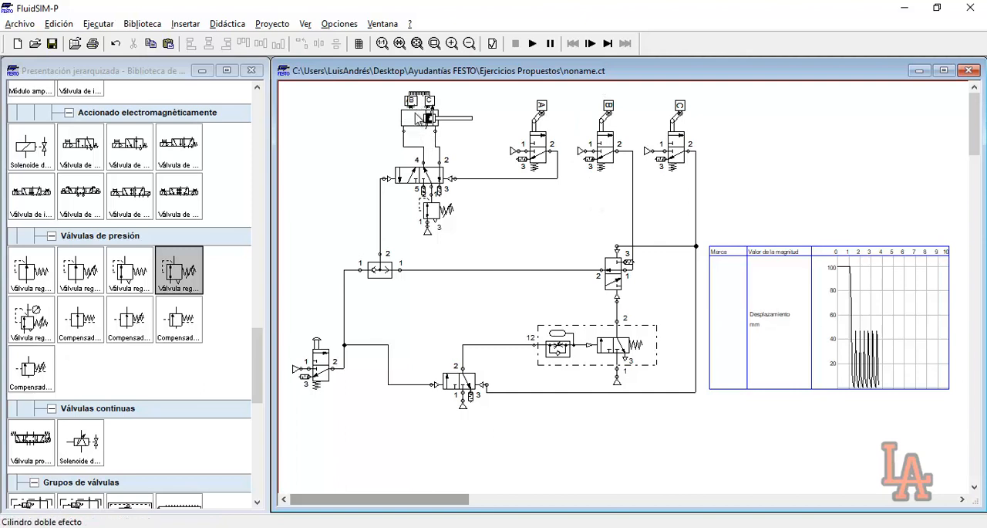
mouse_move(431, 126)
mouse_move(407, 129)
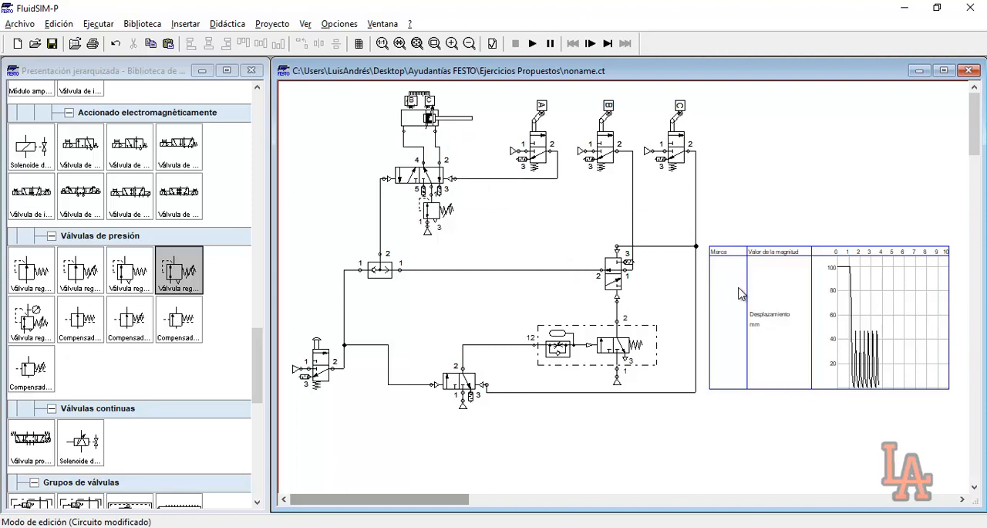
drag(707, 229, 886, 400)
click(886, 400)
click(702, 220)
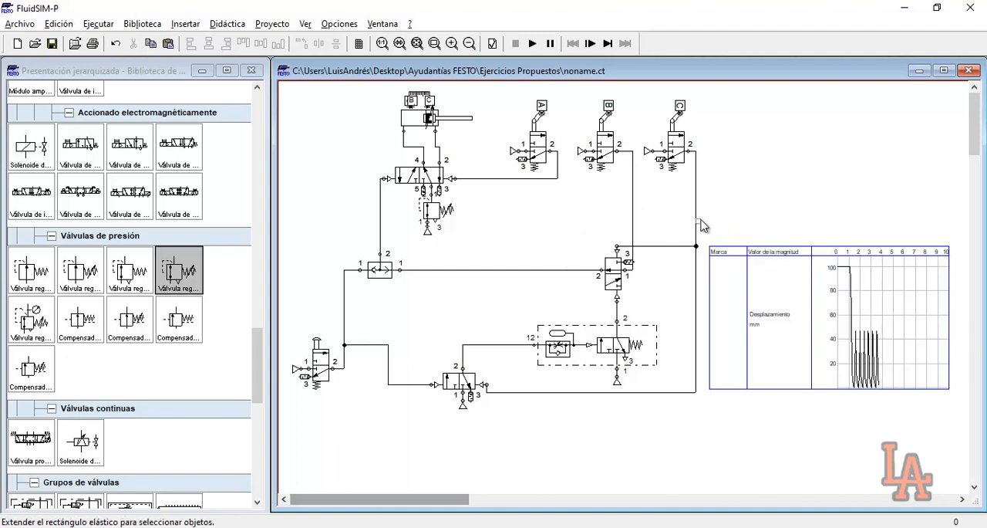
drag(700, 223, 936, 414)
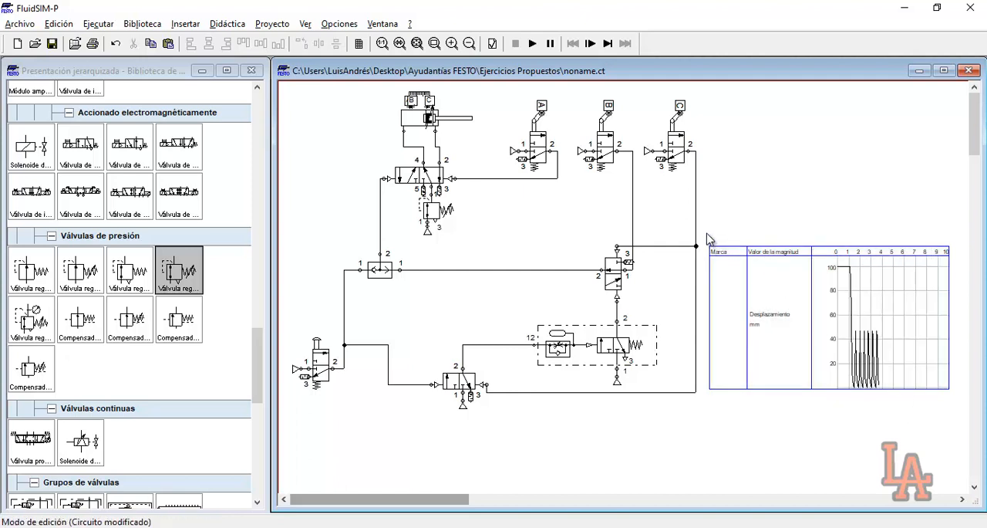
drag(708, 240, 932, 415)
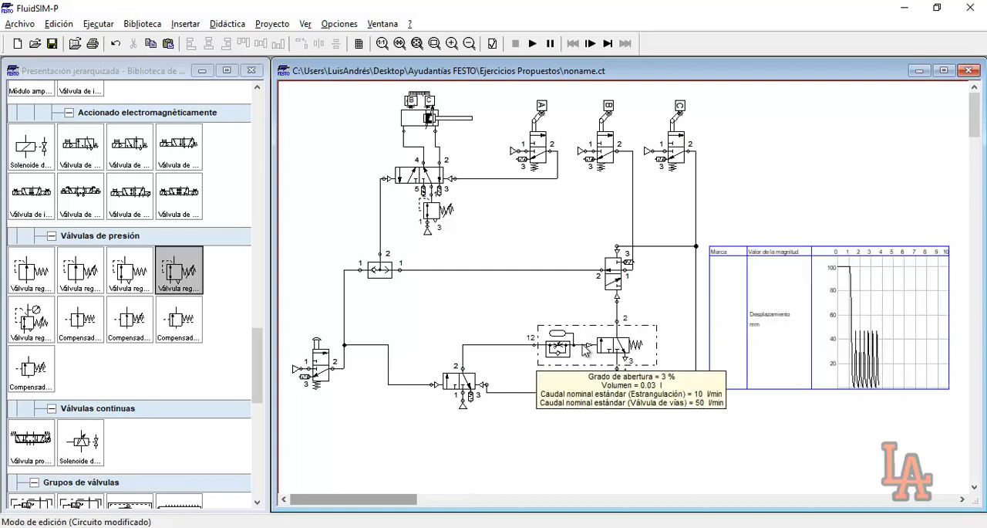
scroll(584, 343, up, 1)
scroll(583, 349, down, 1)
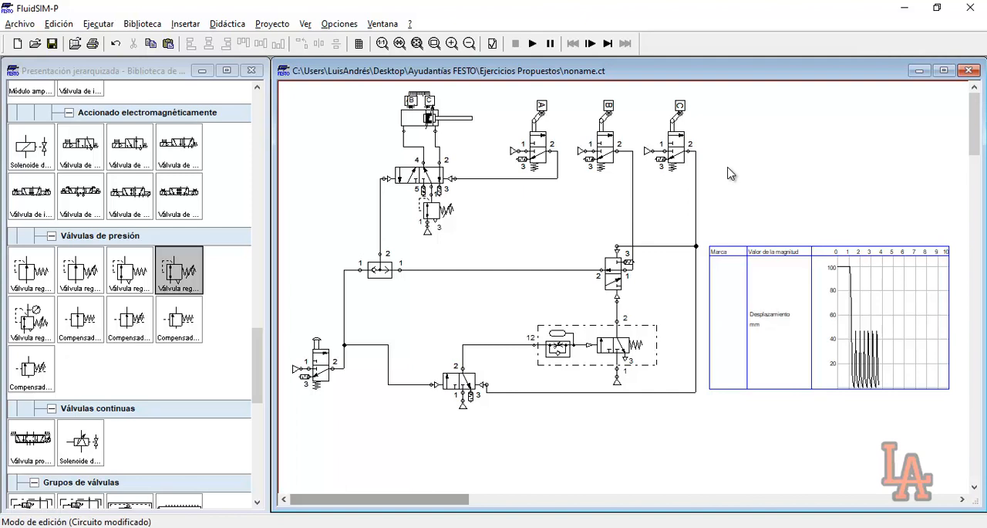
Simulate the circuit through two complete vibration cycles, actuating the start push-button valve once for each, and stop the simulation
click(532, 43)
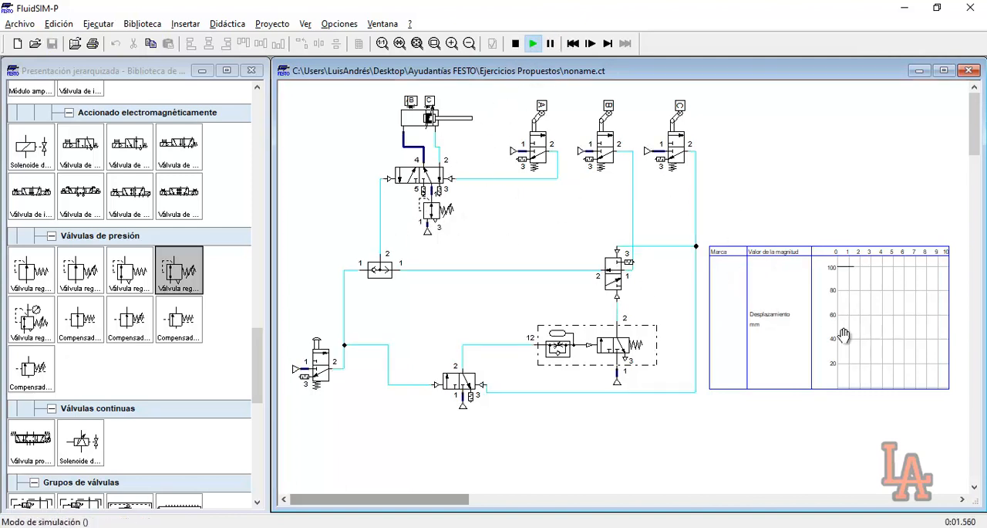
click(318, 341)
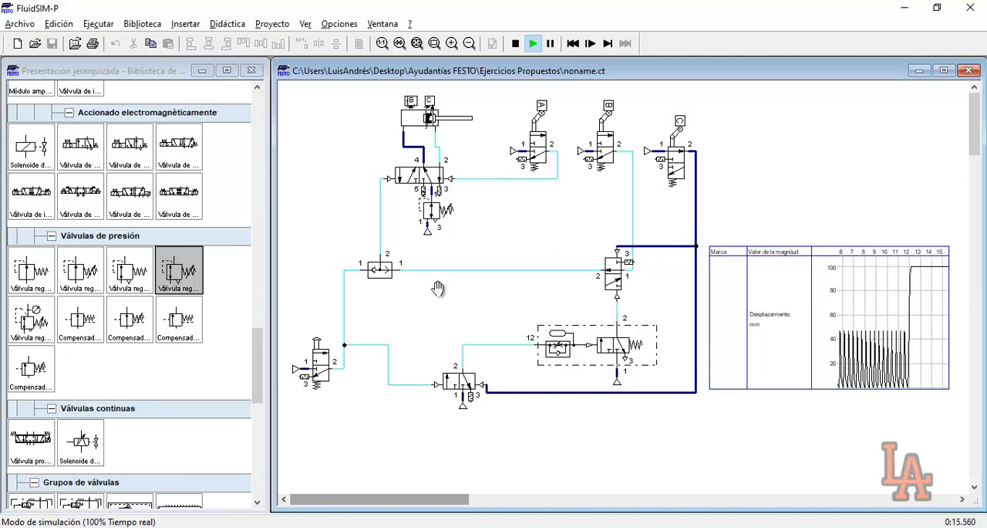
click(323, 344)
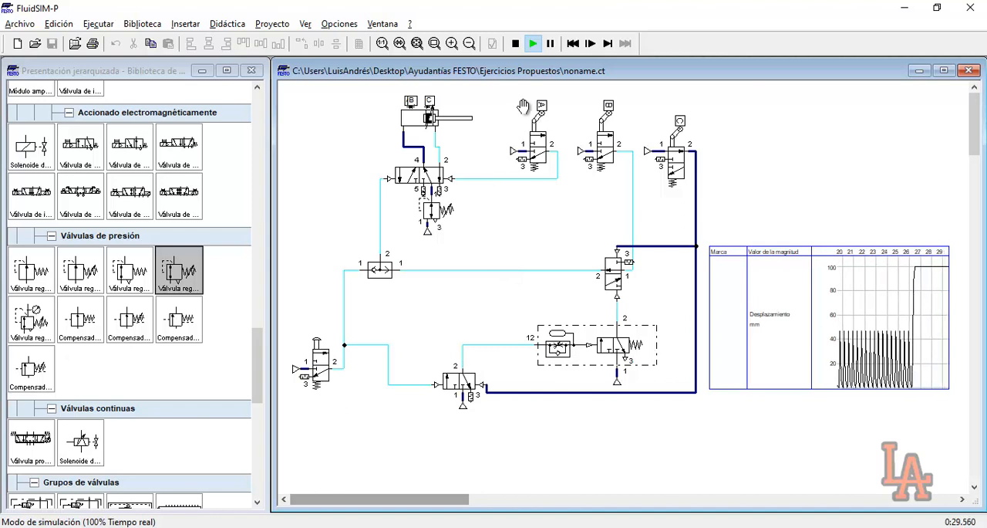
click(512, 45)
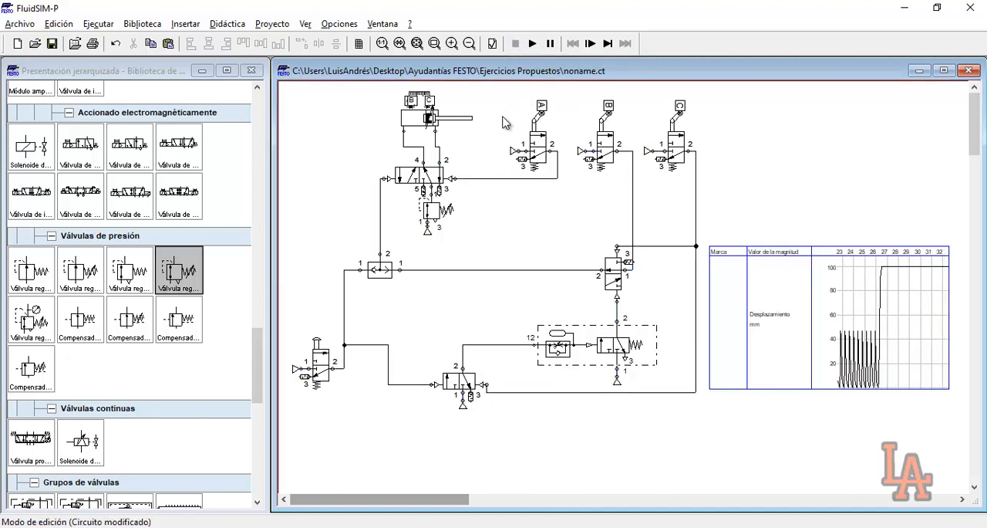